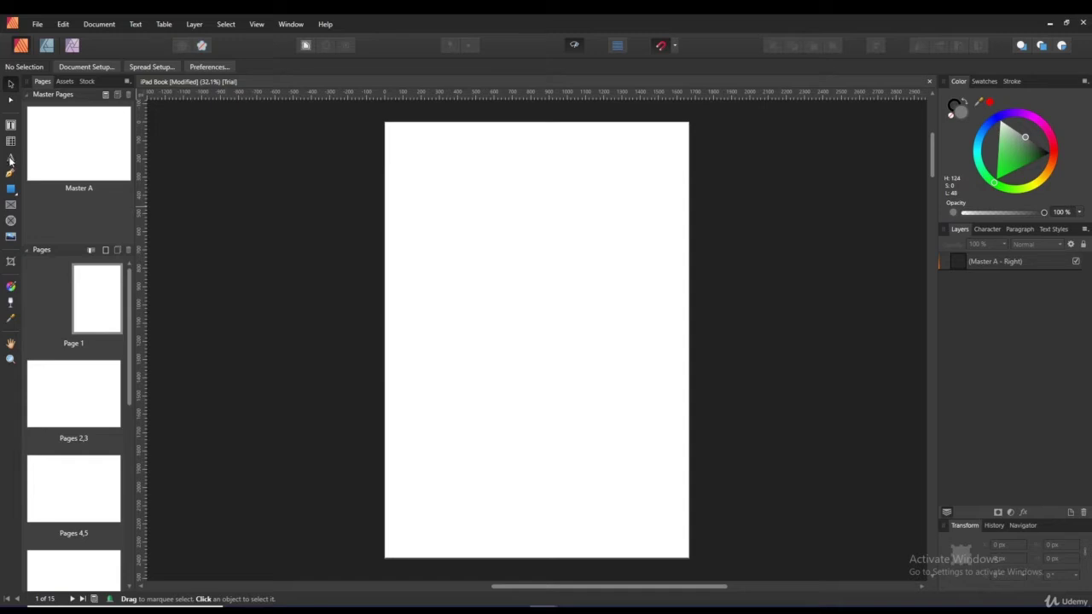
# Create an empty 72 pt Arial art text object on page 1 with the Artistic Text Tool.
pyautogui.click(10, 160)
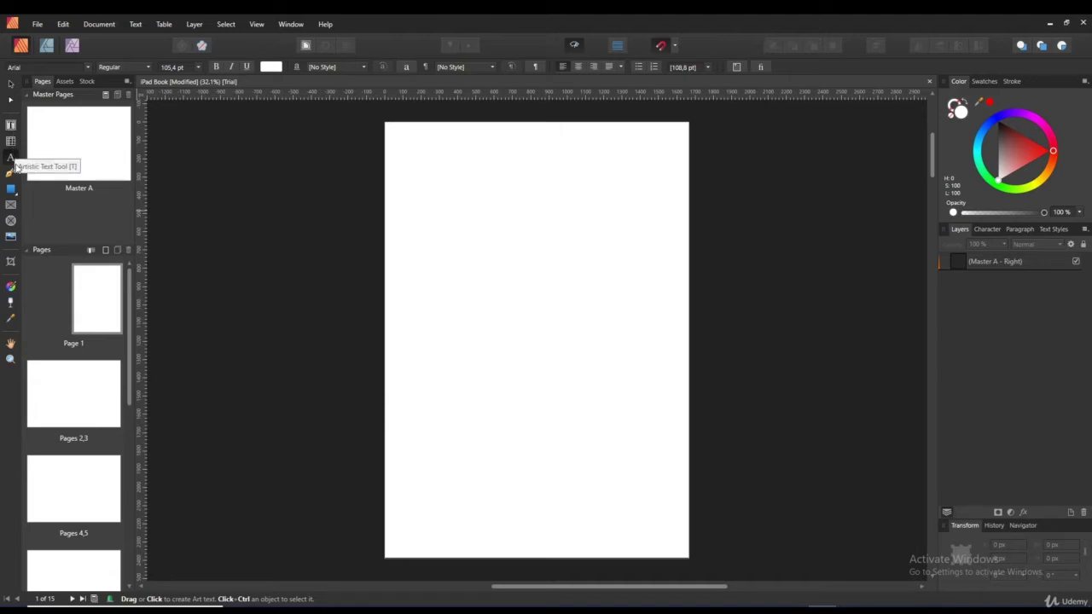
pyautogui.click(15, 165)
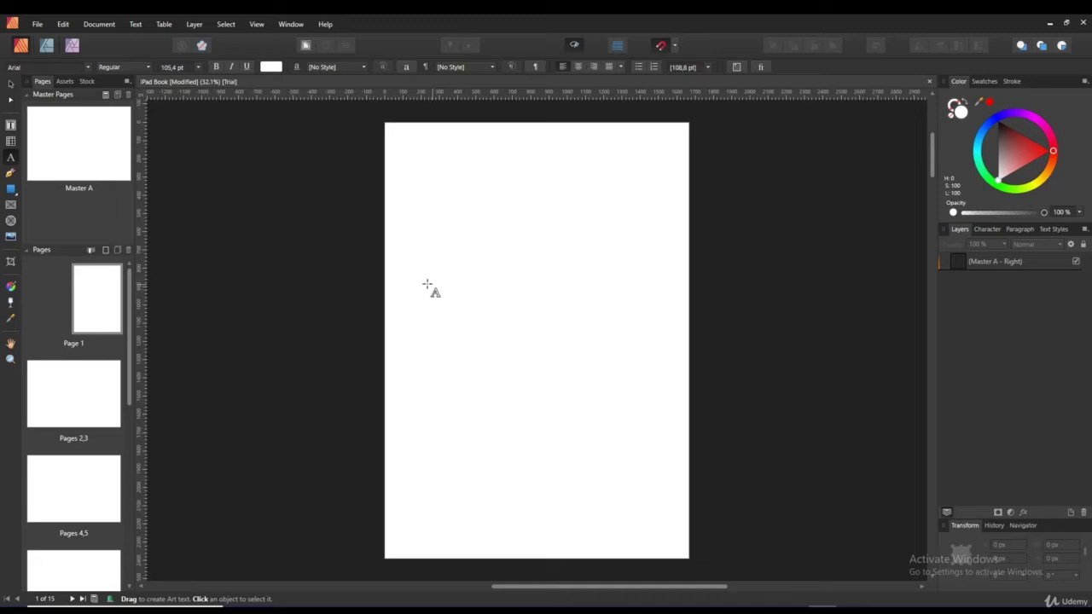
pyautogui.moveTo(418, 283)
pyautogui.mouseDown()
pyautogui.moveTo(464, 234)
pyautogui.moveTo(461, 252)
pyautogui.moveTo(465, 235)
pyautogui.moveTo(462, 254)
pyautogui.moveTo(472, 231)
pyautogui.moveTo(450, 267)
pyautogui.moveTo(467, 243)
pyautogui.mouseUp()
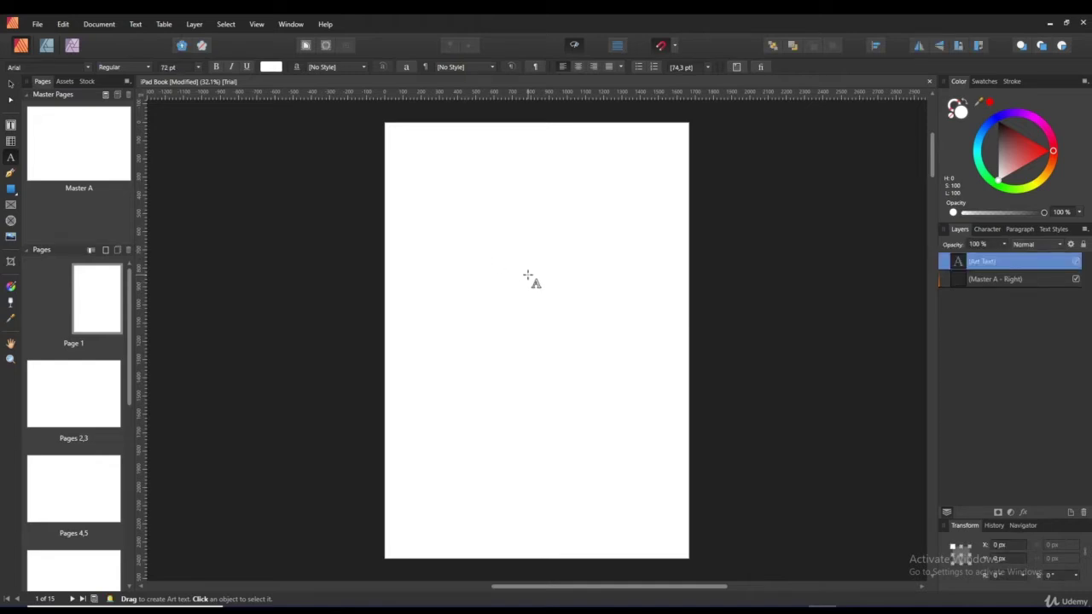
# Remove the invisible white characters and set the text colour to black.
pyautogui.write('Ar')
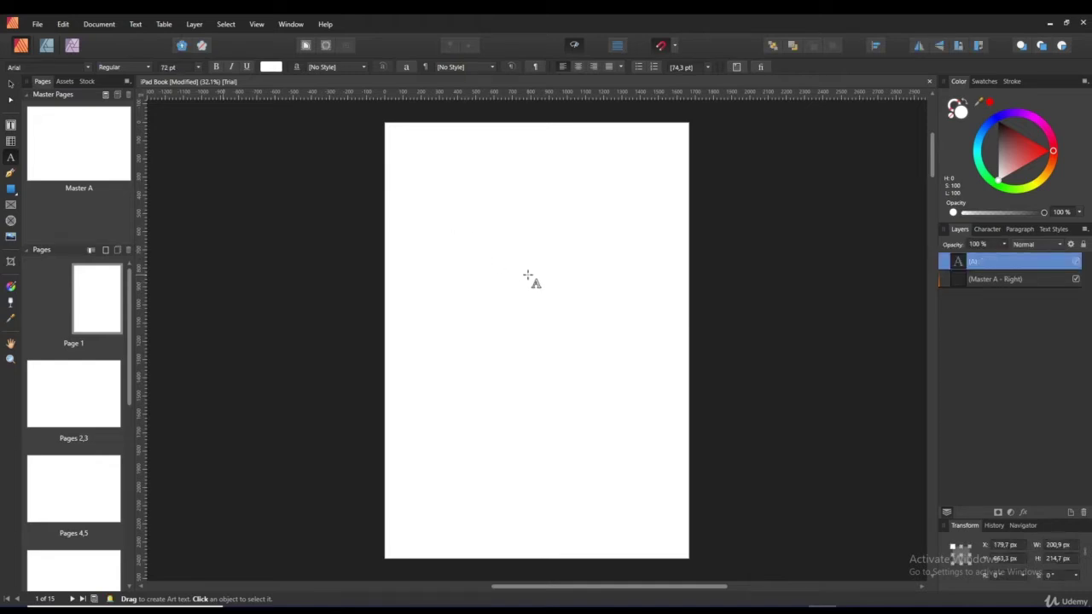
pyautogui.press('BackSpace')
pyautogui.press('BackSpace')
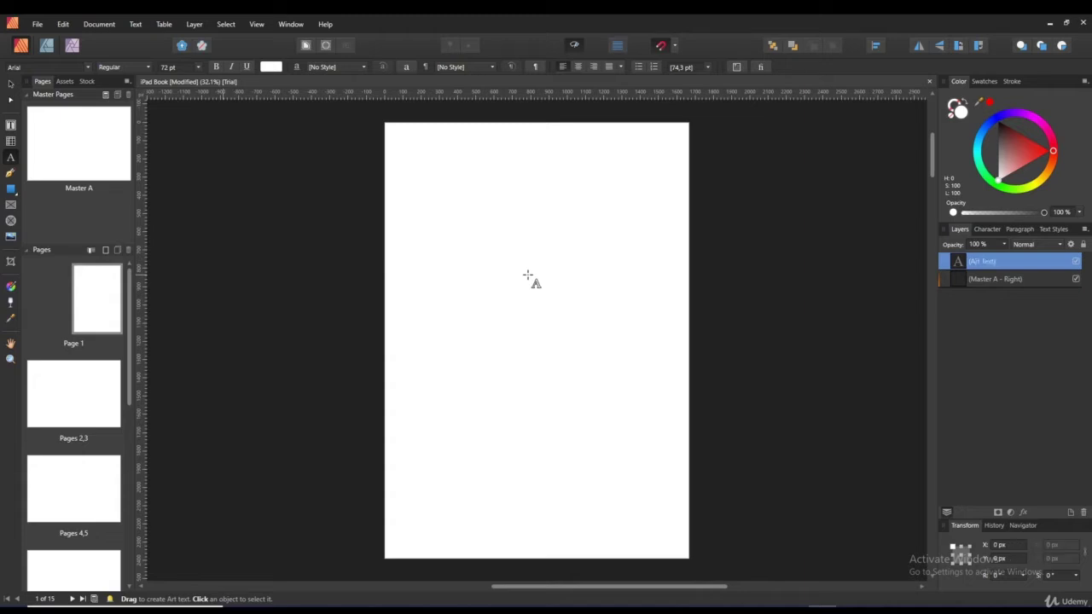
pyautogui.click(271, 66)
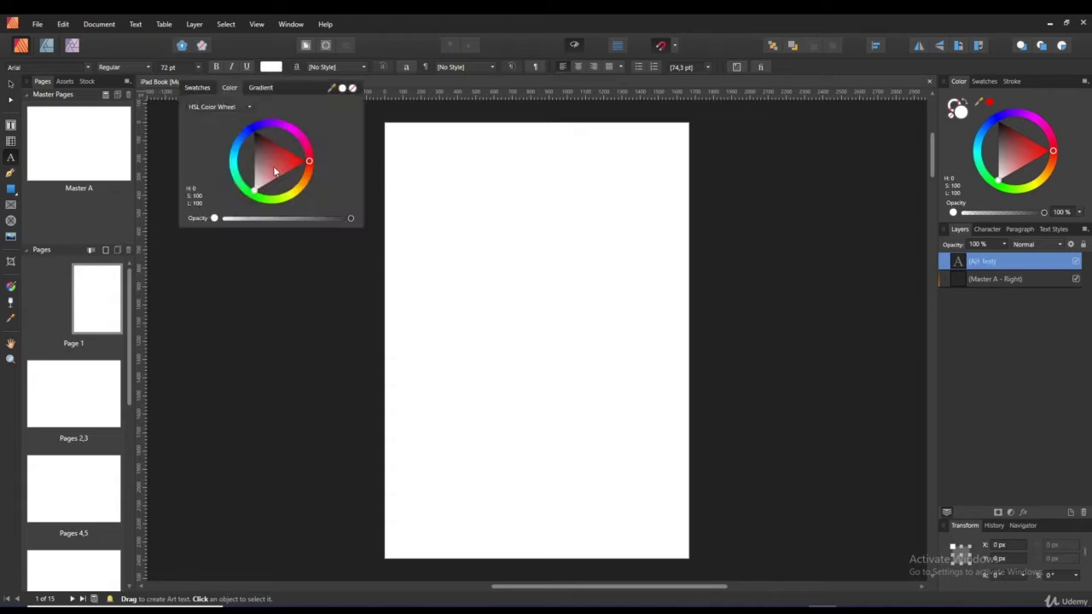
pyautogui.moveTo(277, 172); pyautogui.dragTo(240, 129)
pyautogui.click(435, 263)
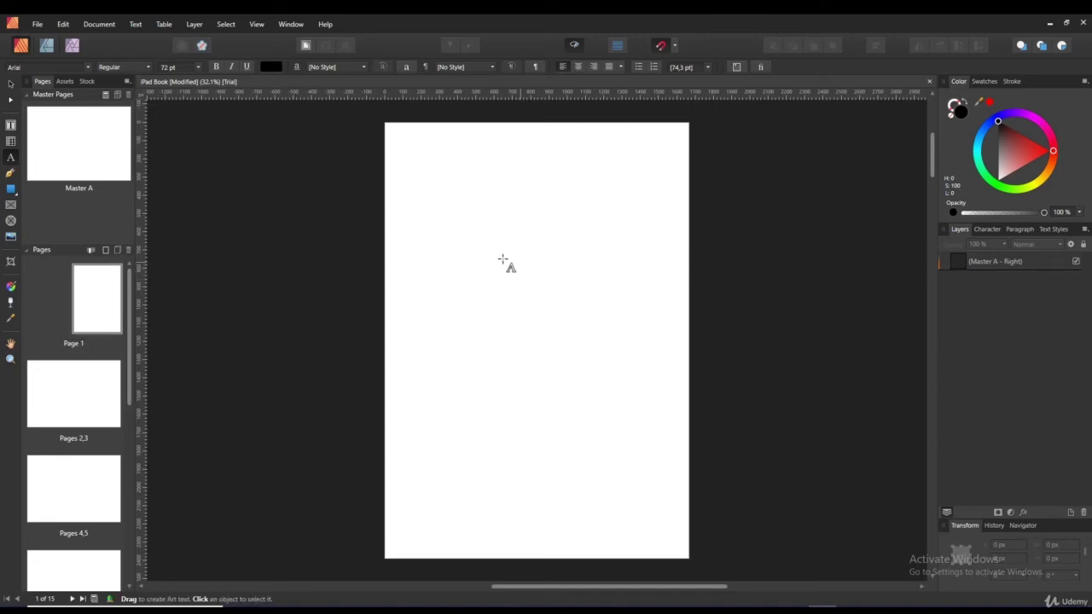
# Type the title 'Affinity Publisher' in a new art text object near the page top.
pyautogui.moveTo(435, 242); pyautogui.dragTo(449, 260)
pyautogui.write('Aff')
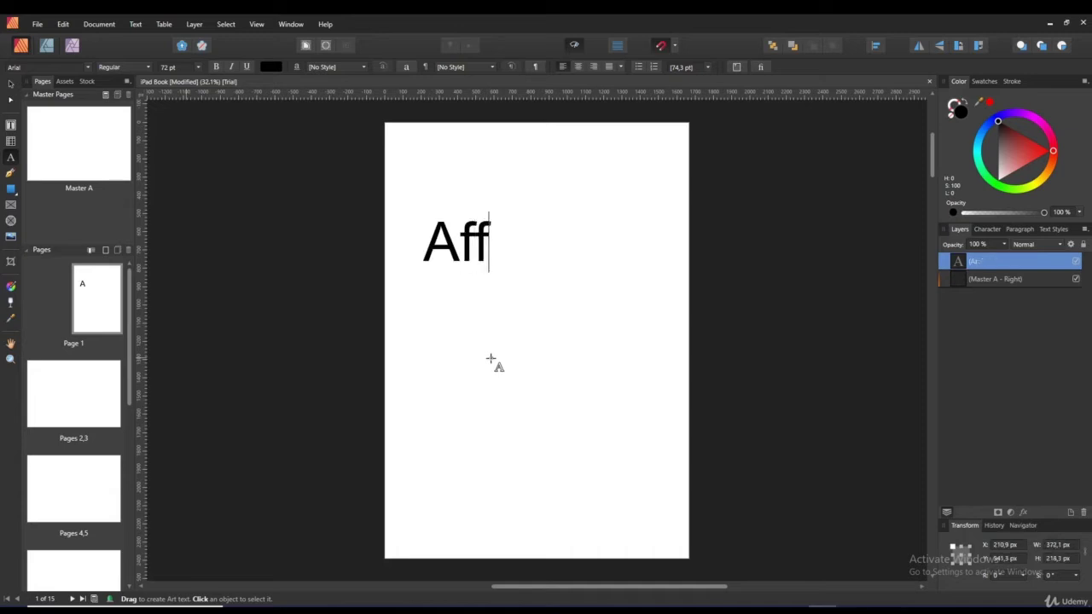
pyautogui.write('ini')
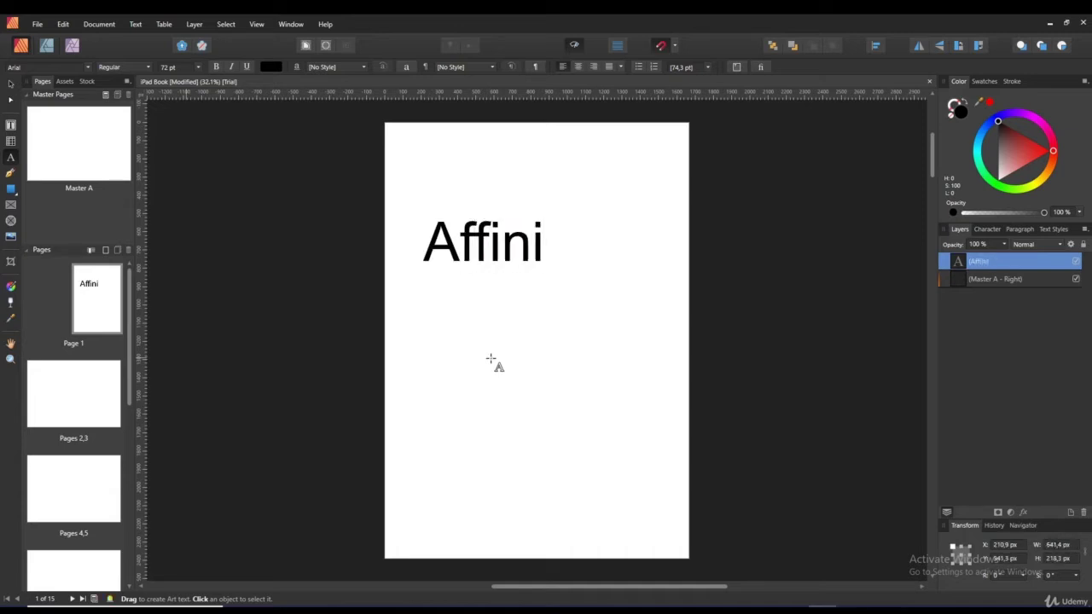
pyautogui.write('ty P')
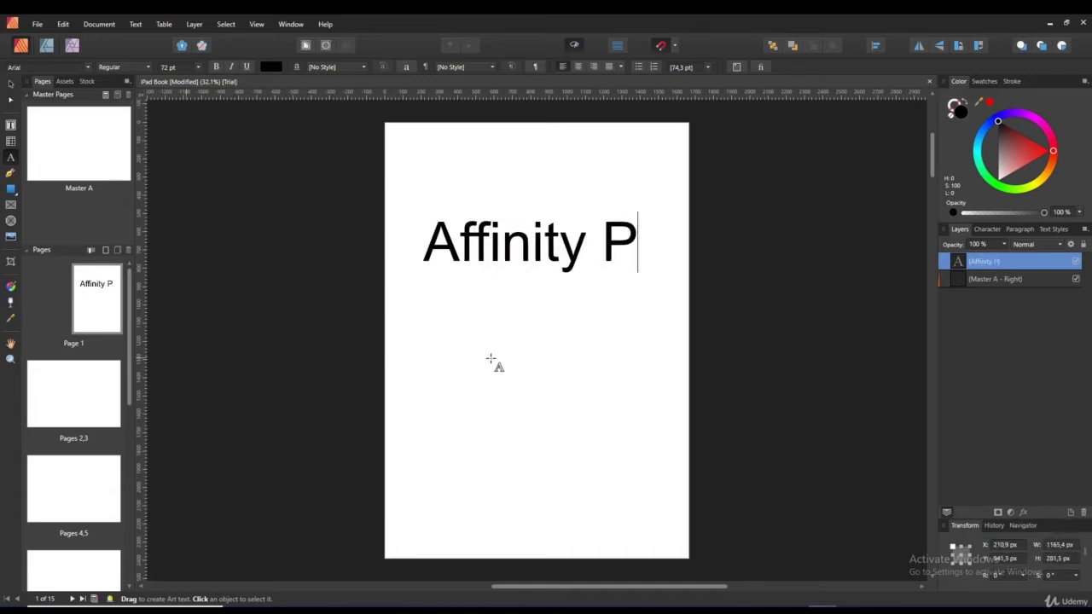
pyautogui.write('ublisher')
pyautogui.press('Escape')
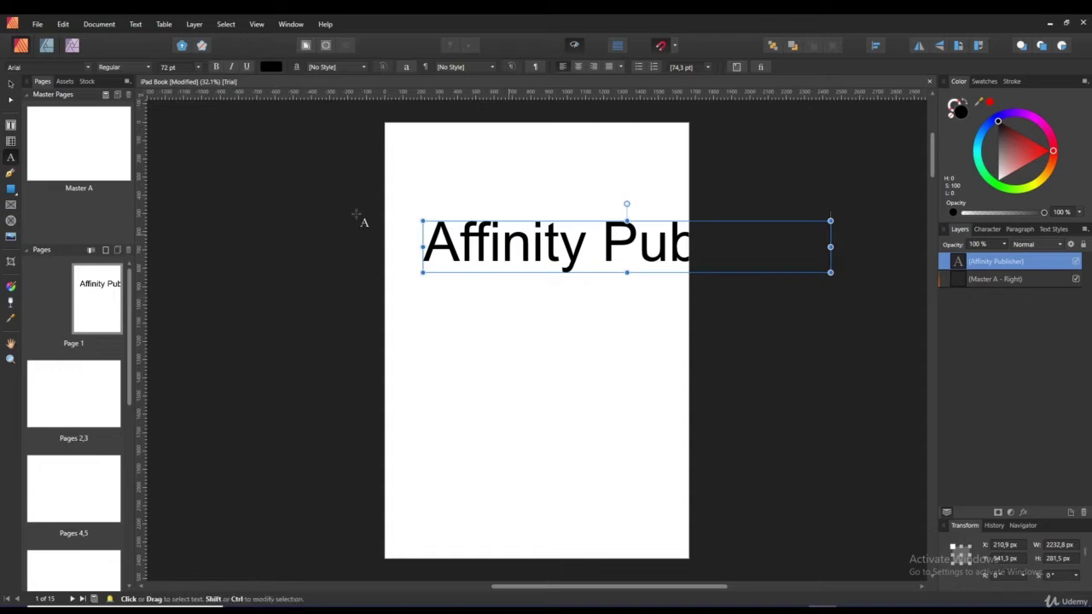
# Scale the title down to 48 pt and centre it horizontally near the top of page 1.
pyautogui.click(11, 85)
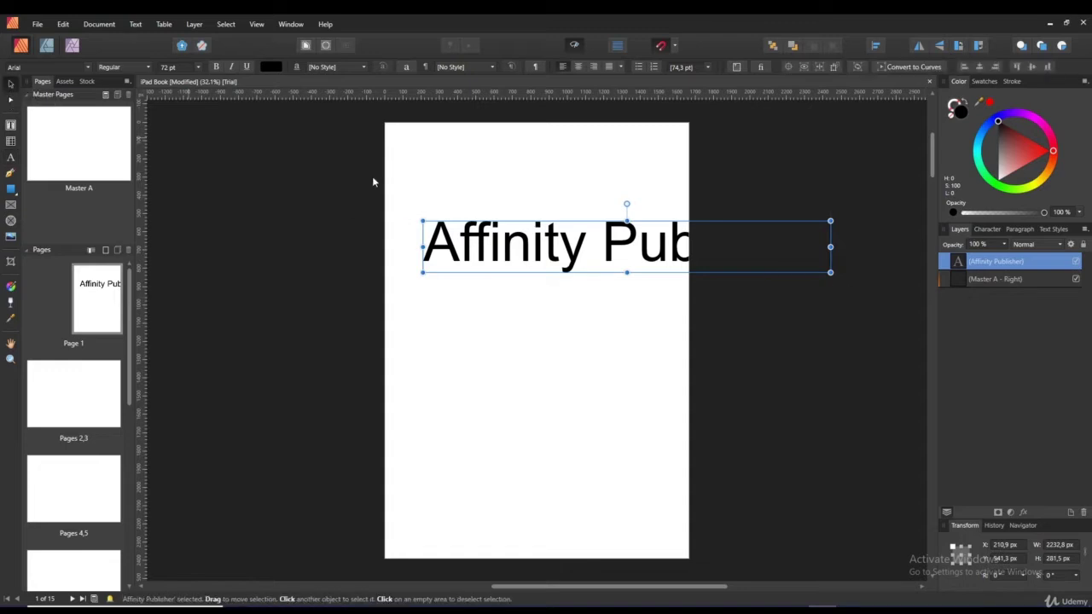
pyautogui.moveTo(679, 250); pyautogui.dragTo(603, 250)
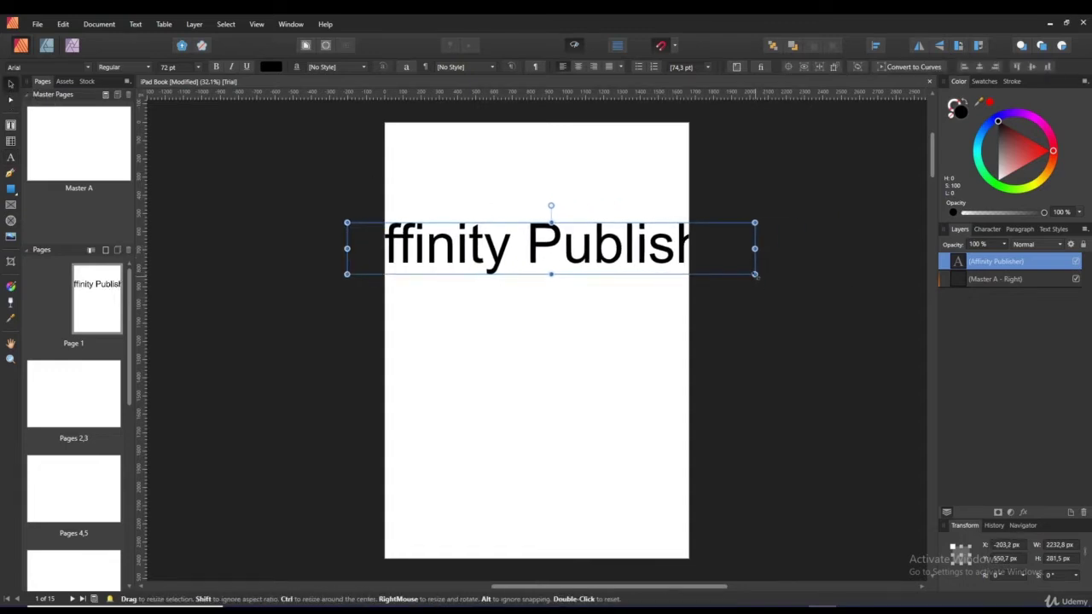
pyautogui.moveTo(754, 275); pyautogui.dragTo(622, 257)
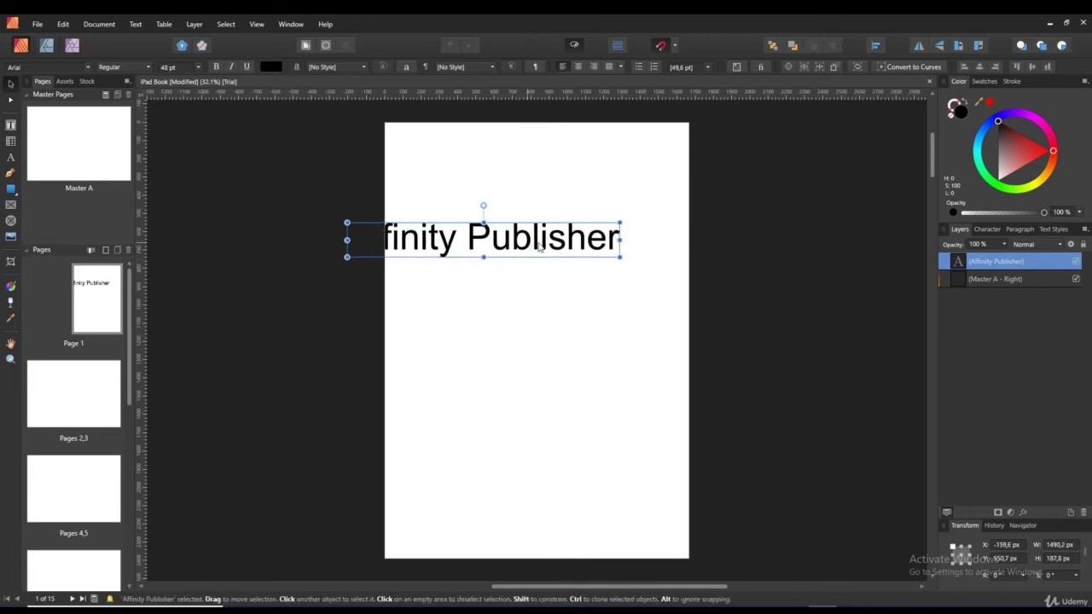
pyautogui.moveTo(535, 248); pyautogui.dragTo(600, 240)
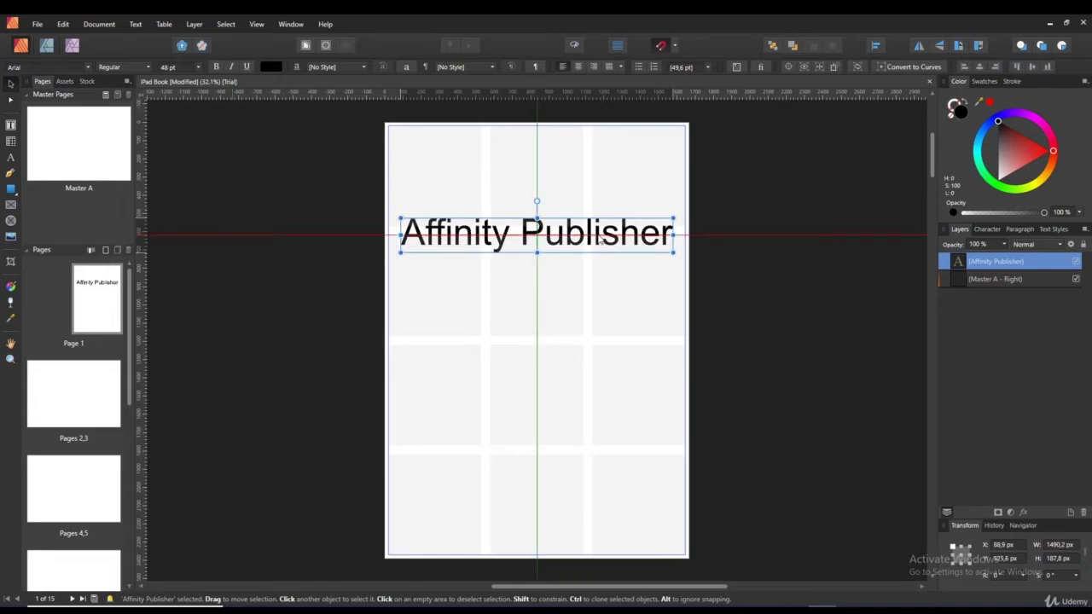
pyautogui.moveTo(600, 242); pyautogui.dragTo(600, 241)
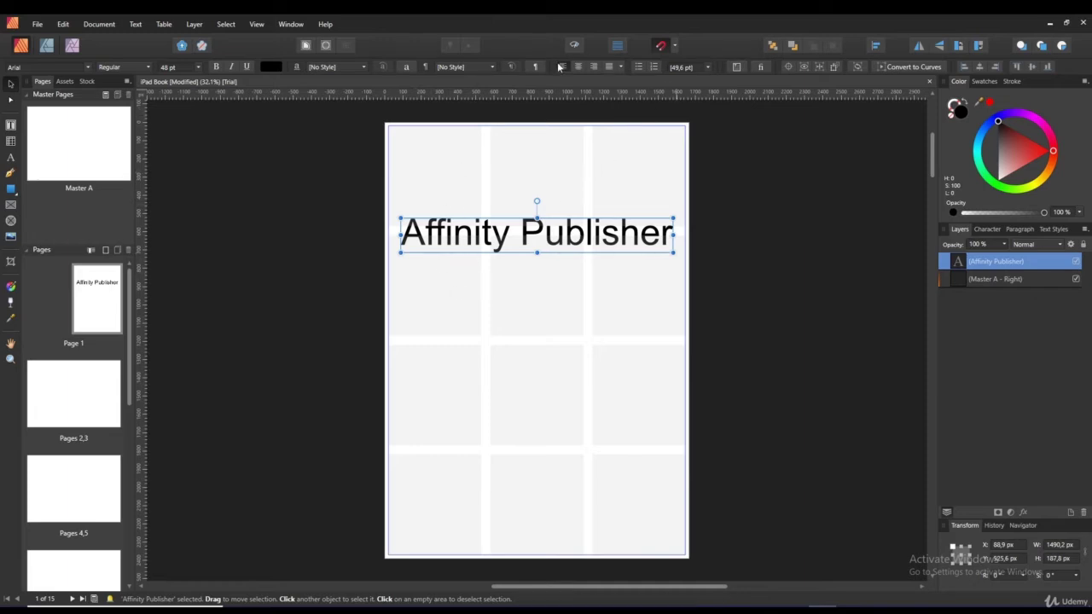
pyautogui.click(574, 46)
pyautogui.click(815, 313)
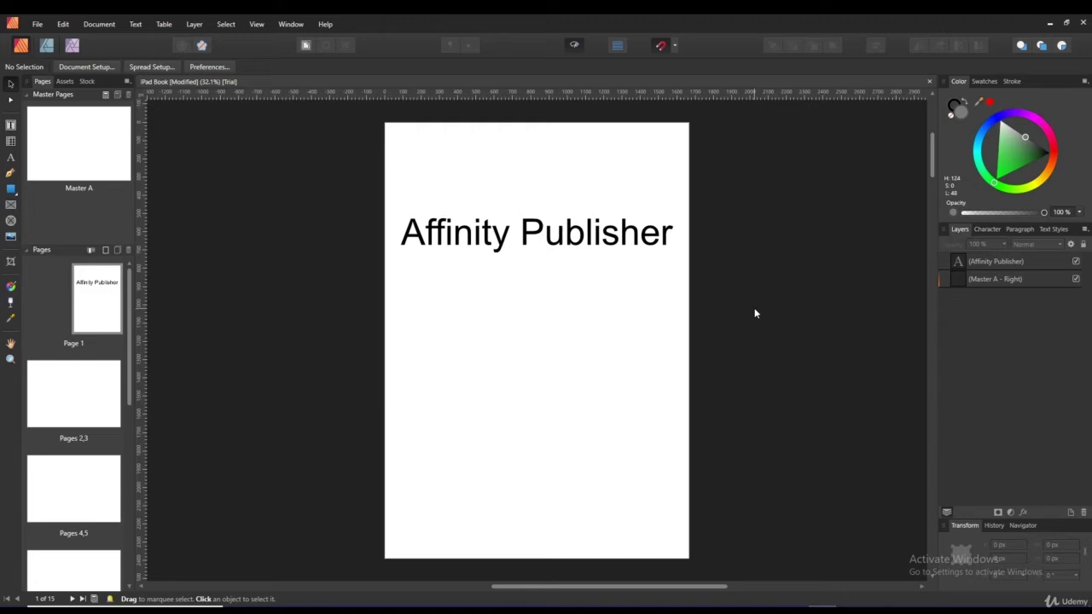
# Change the title to Bebas Neue Bold and enlarge it to 61 pt, centred across the page.
pyautogui.click(563, 243)
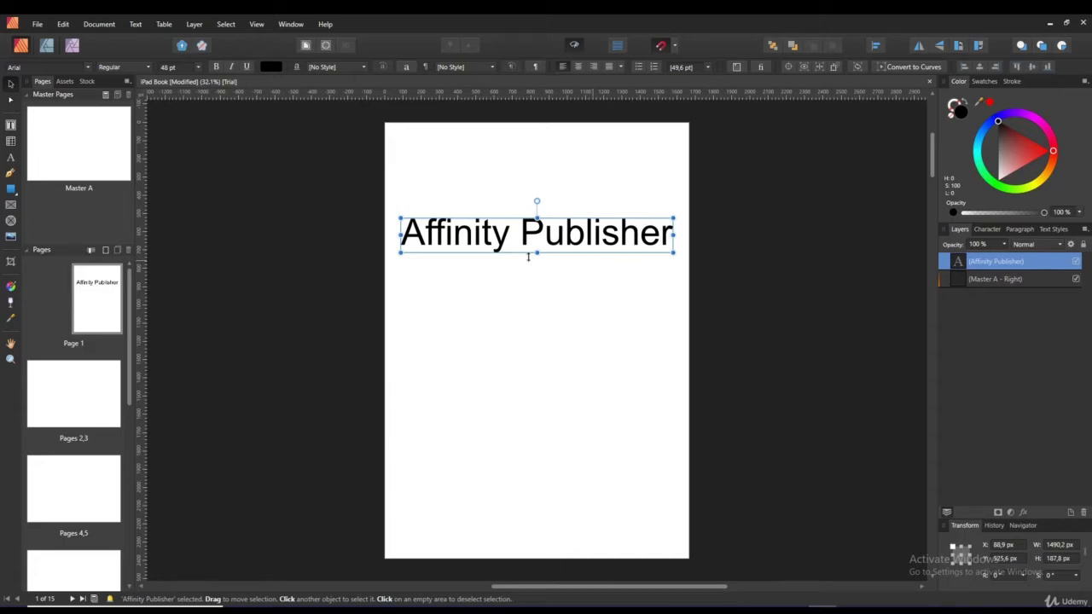
pyautogui.click(87, 70)
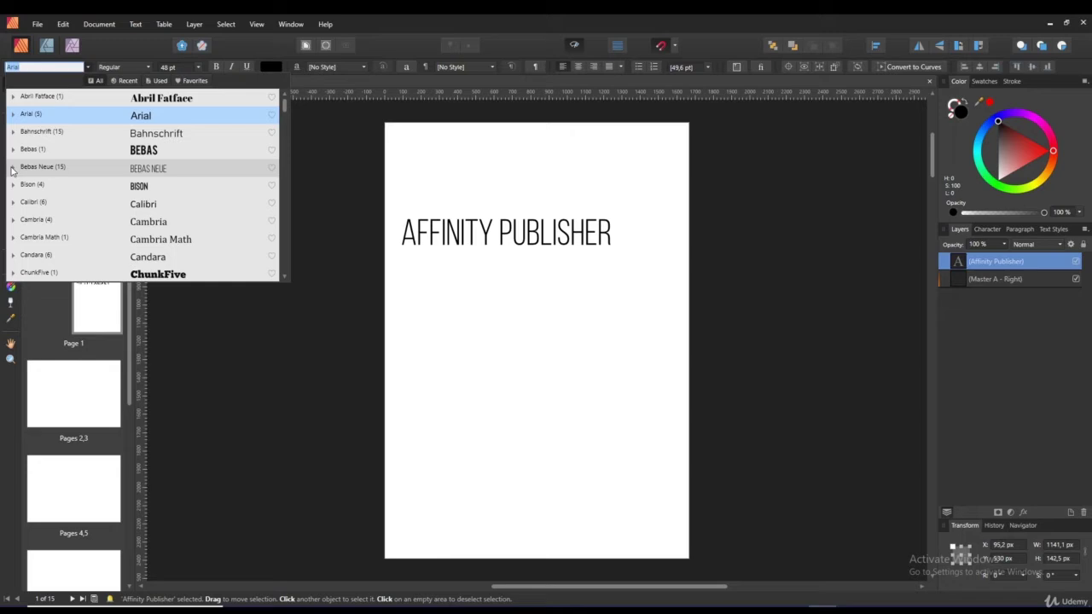
pyautogui.click(13, 168)
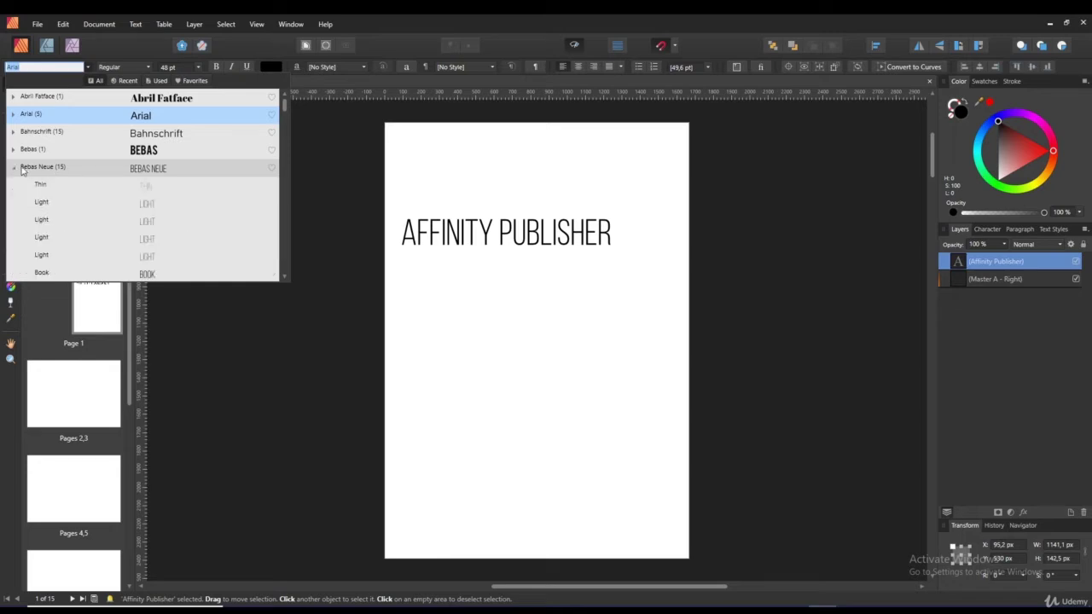
pyautogui.scroll(-3, 175, 220)
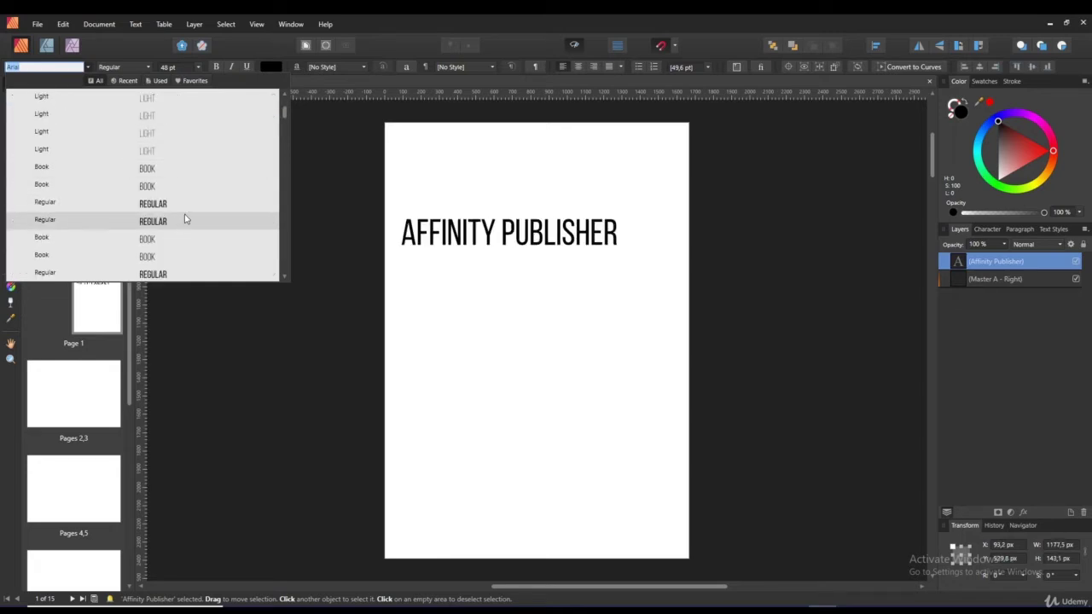
pyautogui.scroll(-2, 196, 213)
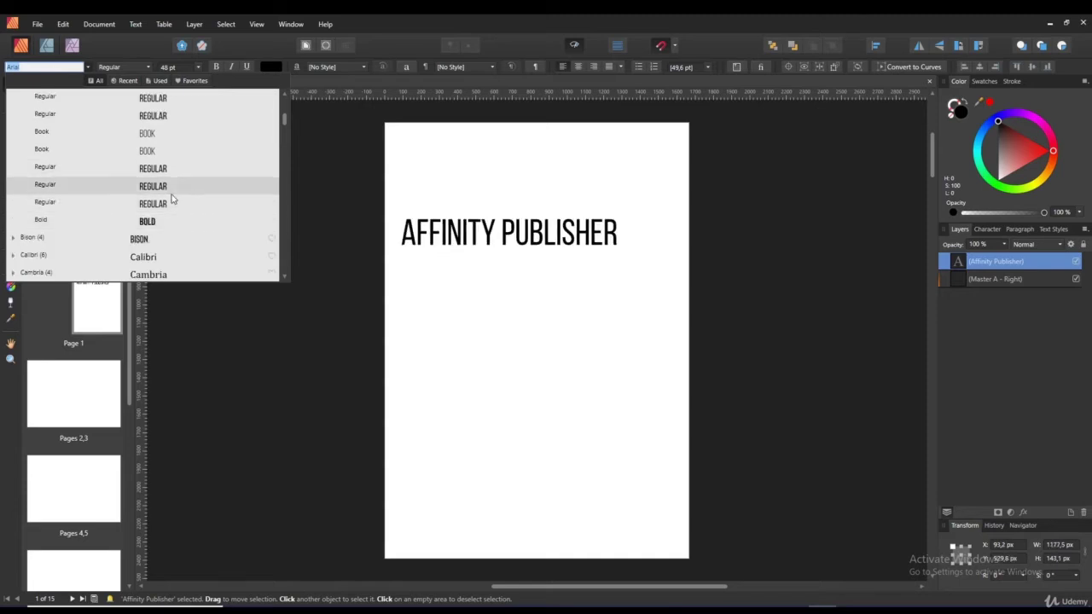
pyautogui.click(190, 219)
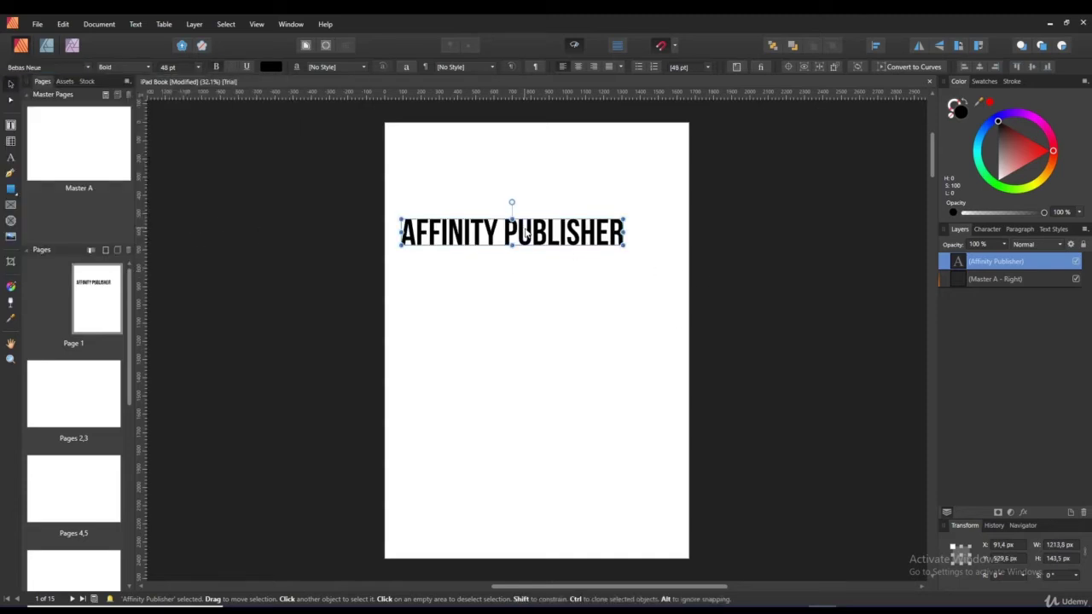
pyautogui.moveTo(624, 245); pyautogui.dragTo(677, 281)
pyautogui.moveTo(647, 241); pyautogui.dragTo(612, 232)
# Zoom in on the cover and select the AFFINITY PUBLISHER headline frame.
pyautogui.click(843, 331)
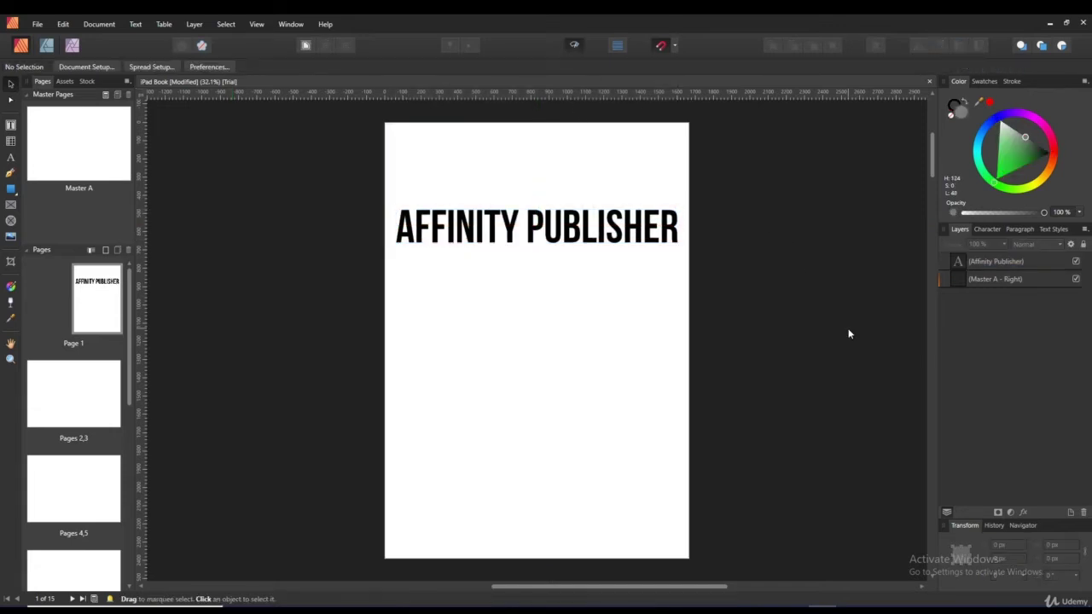
pyautogui.hotkey('ctrl', '+')
pyautogui.hotkey('ctrl', '+')
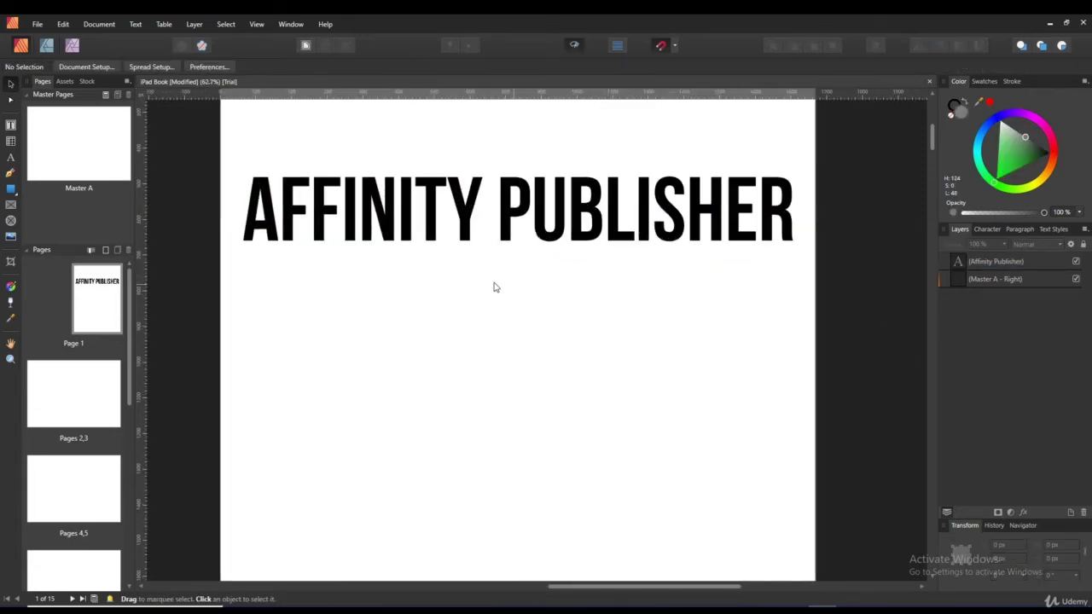
pyautogui.moveTo(482, 281); pyautogui.dragTo(493, 352)
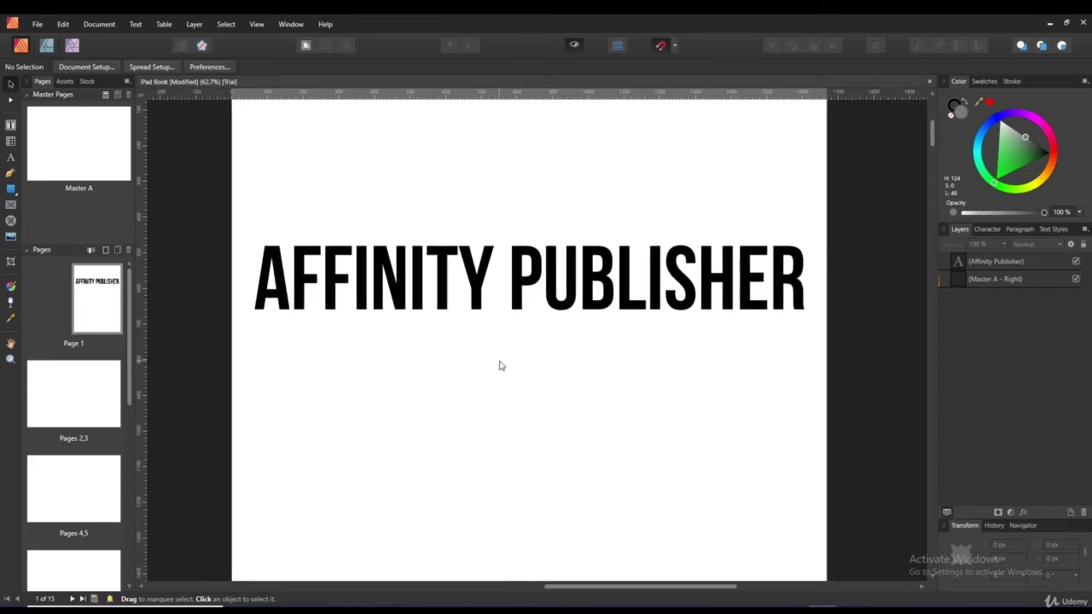
pyautogui.scroll(-1, 500, 361)
pyautogui.scroll(-1, 500, 365)
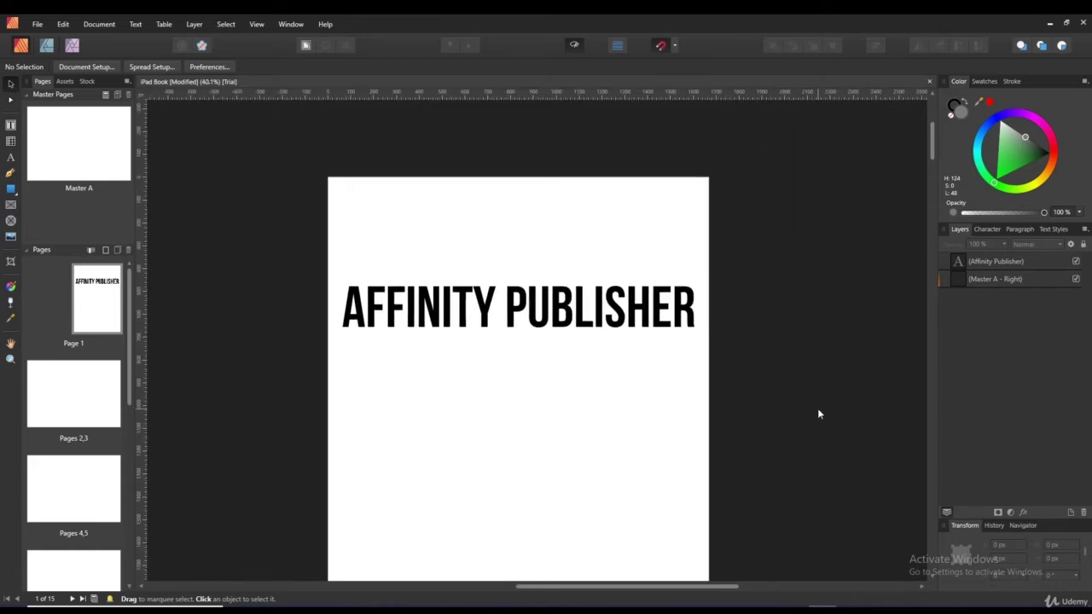
pyautogui.click(621, 320)
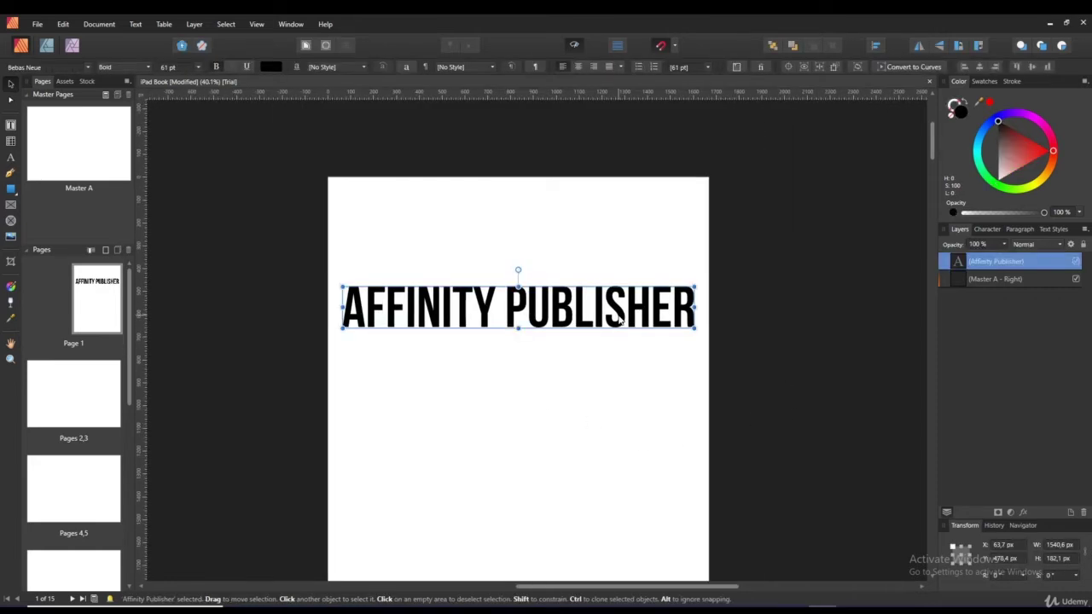
# In the Character panel, try underline, double underline and strikethrough on the headline, leaving none applied.
pyautogui.click(987, 229)
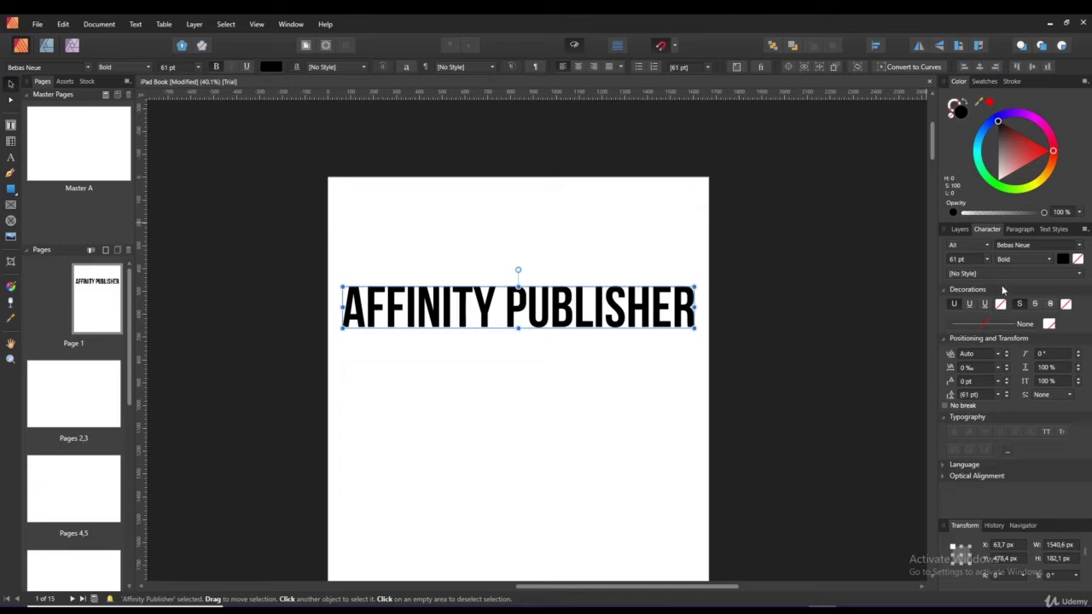
pyautogui.click(1008, 259)
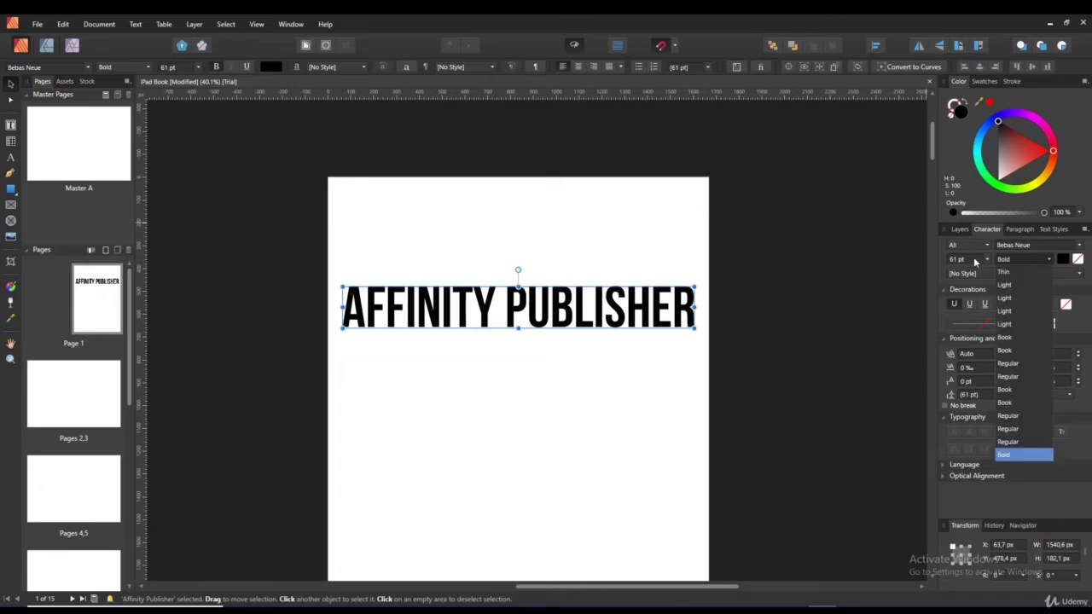
pyautogui.click(973, 258)
pyautogui.click(979, 275)
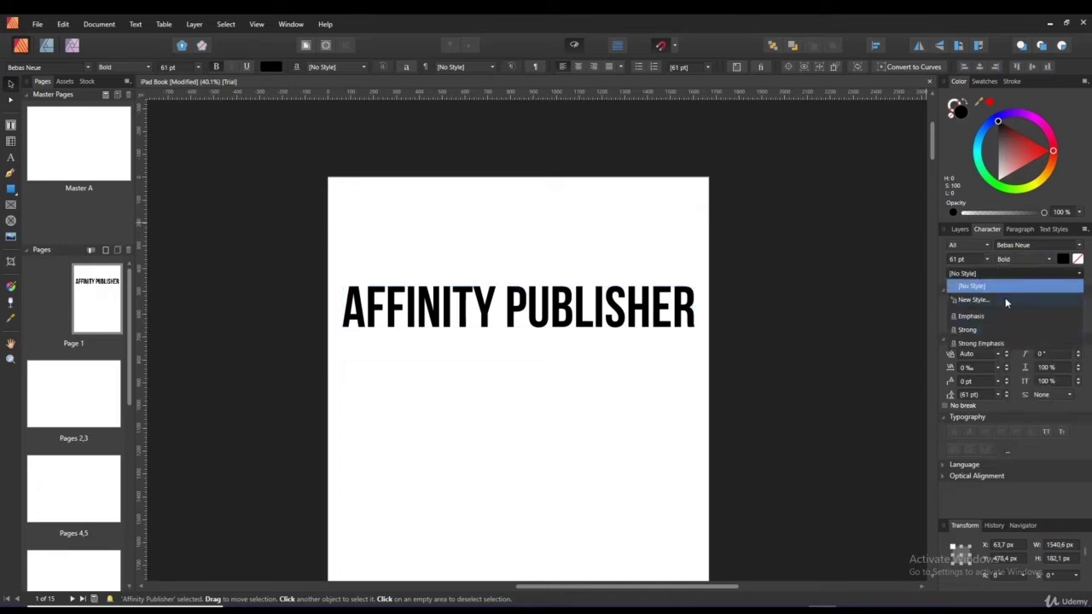
pyautogui.click(1005, 273)
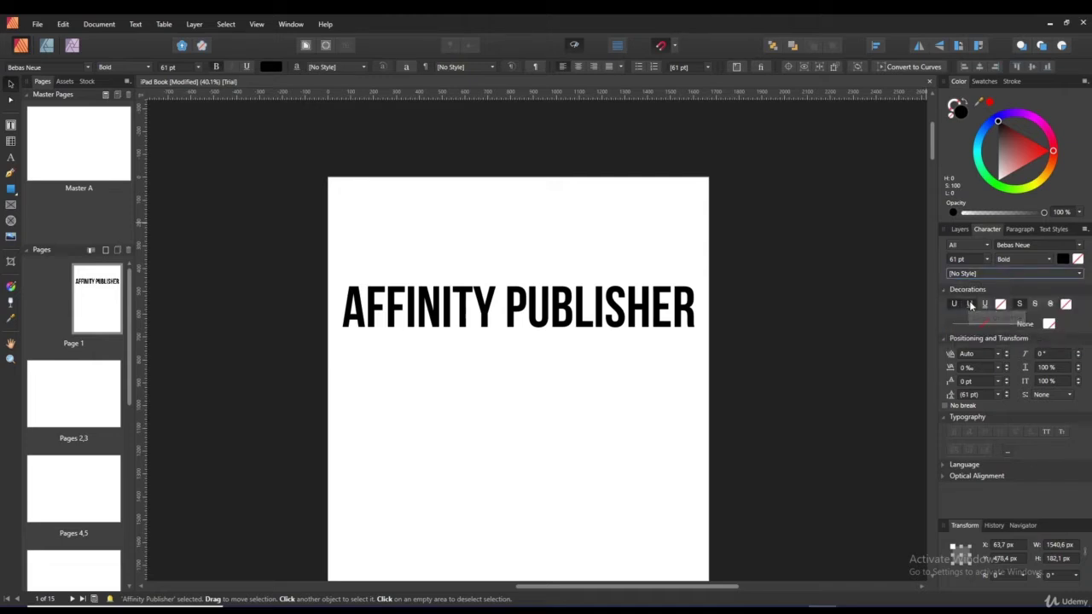
pyautogui.click(969, 303)
pyautogui.click(984, 305)
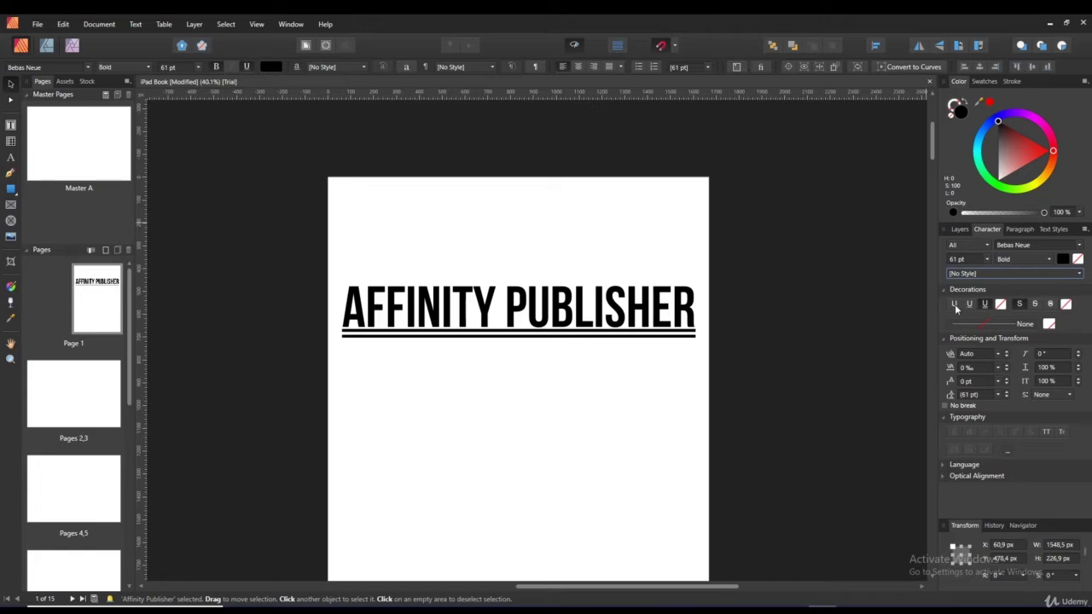
pyautogui.click(955, 303)
pyautogui.click(1035, 304)
pyautogui.click(1051, 305)
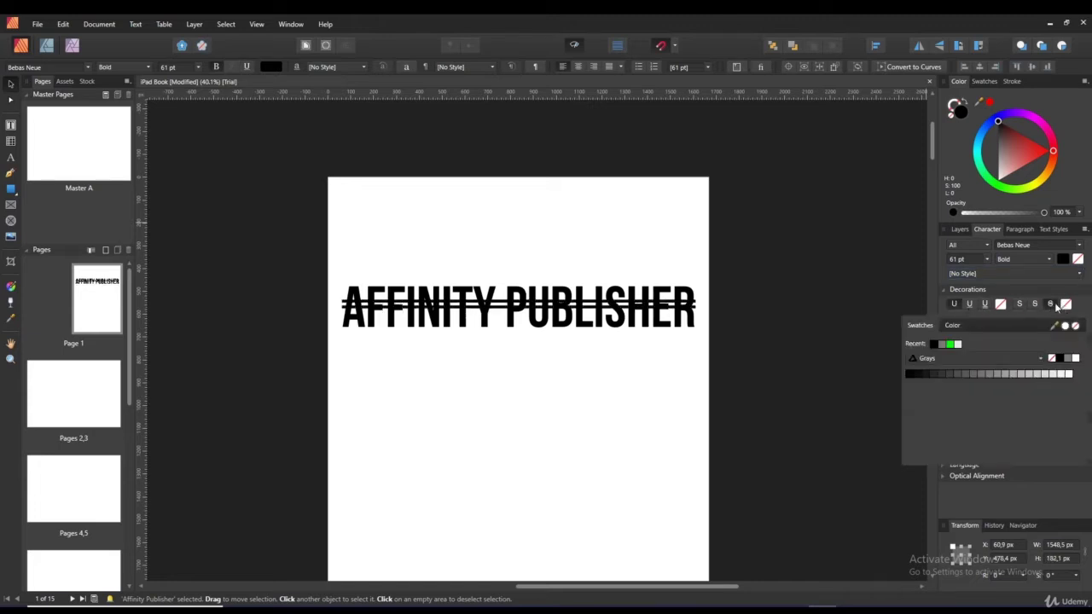
pyautogui.click(1019, 304)
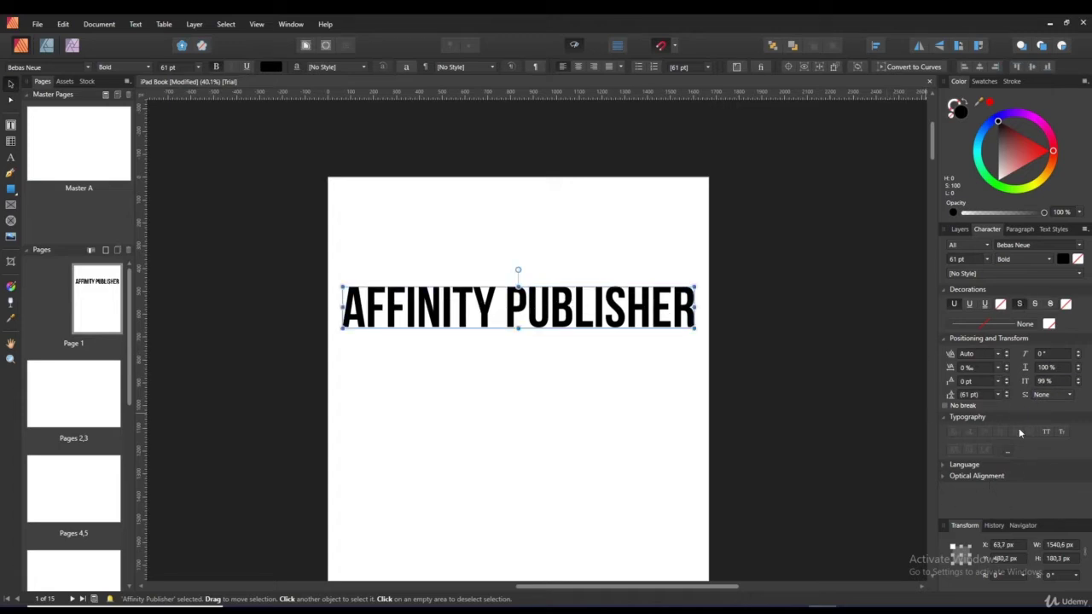
# Increase the headline's letter spacing.
pyautogui.click(995, 356)
pyautogui.click(997, 355)
pyautogui.click(997, 356)
pyautogui.moveTo(1006, 369); pyautogui.dragTo(1008, 373)
# Set the headline's optical alignment to Font, then back to None.
pyautogui.click(949, 465)
pyautogui.scroll(-1, 946, 466)
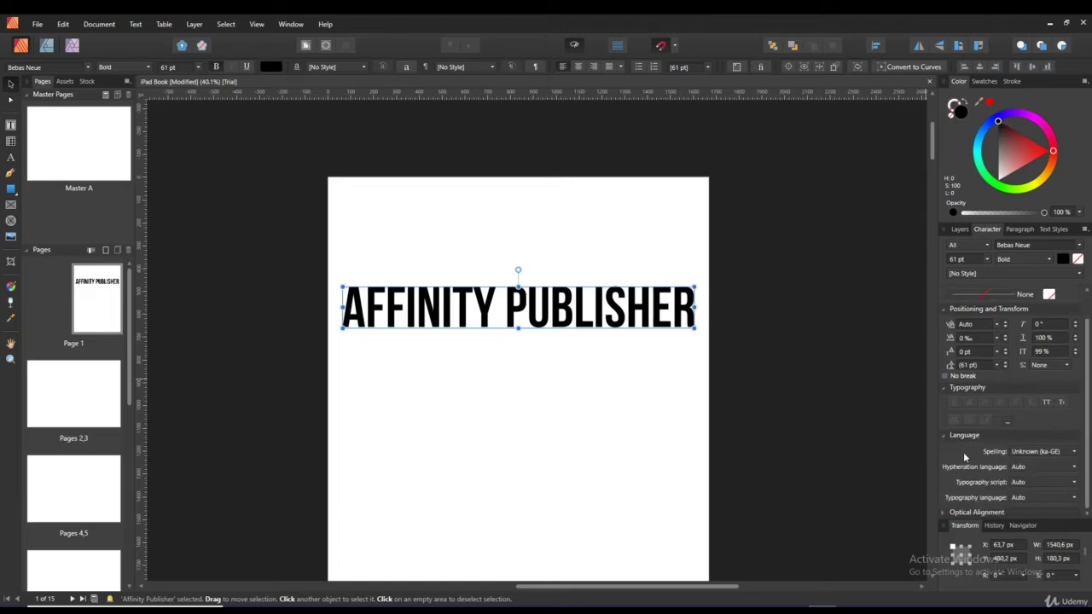
pyautogui.click(947, 512)
pyautogui.scroll(-3, 1051, 460)
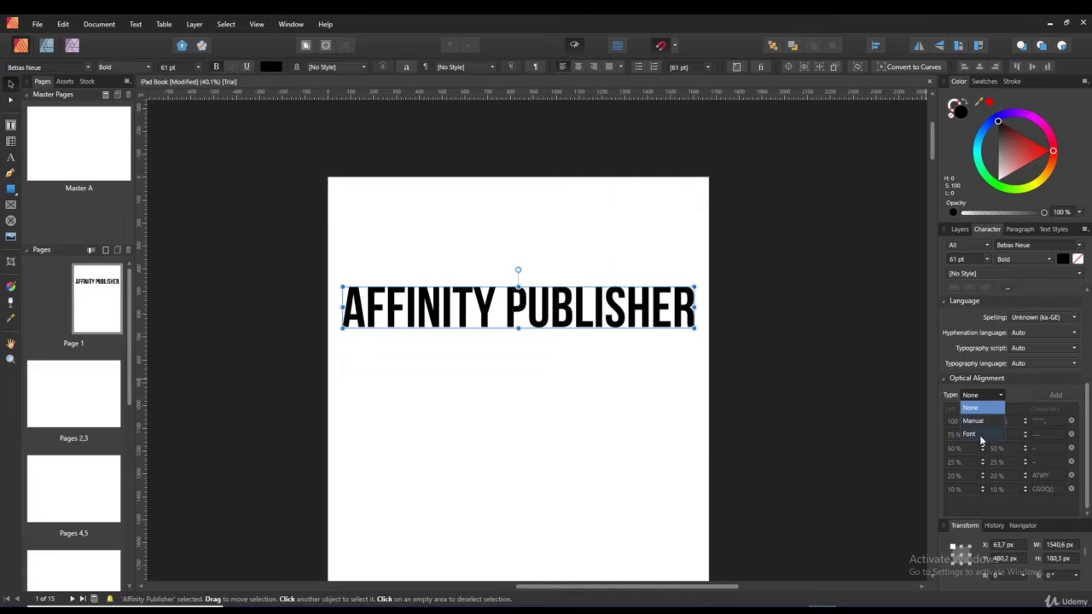
pyautogui.click(980, 436)
pyautogui.click(981, 395)
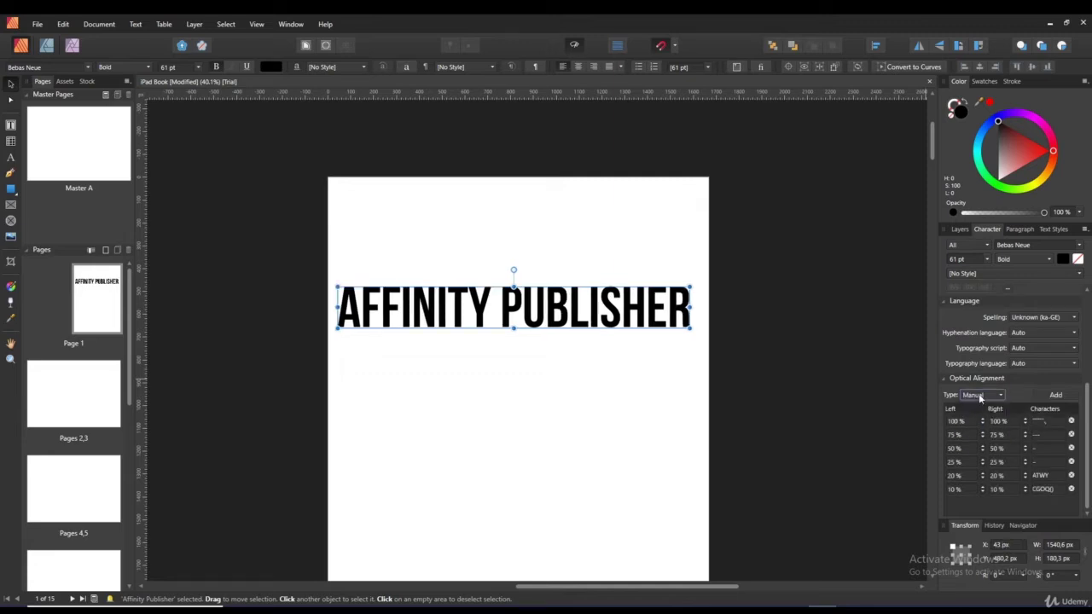
pyautogui.click(971, 408)
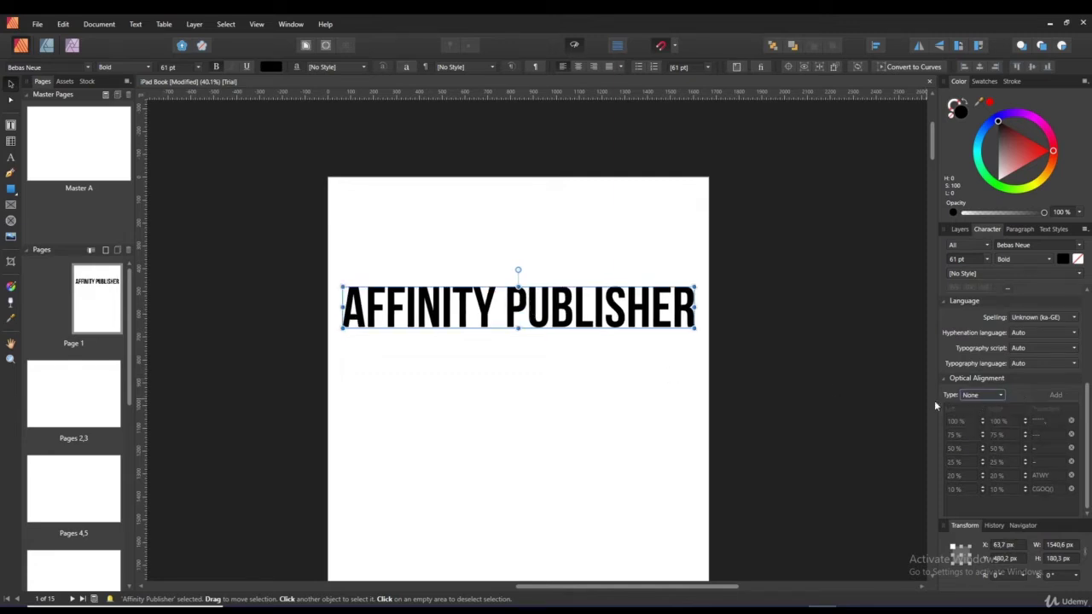
pyautogui.scroll(2, 995, 292)
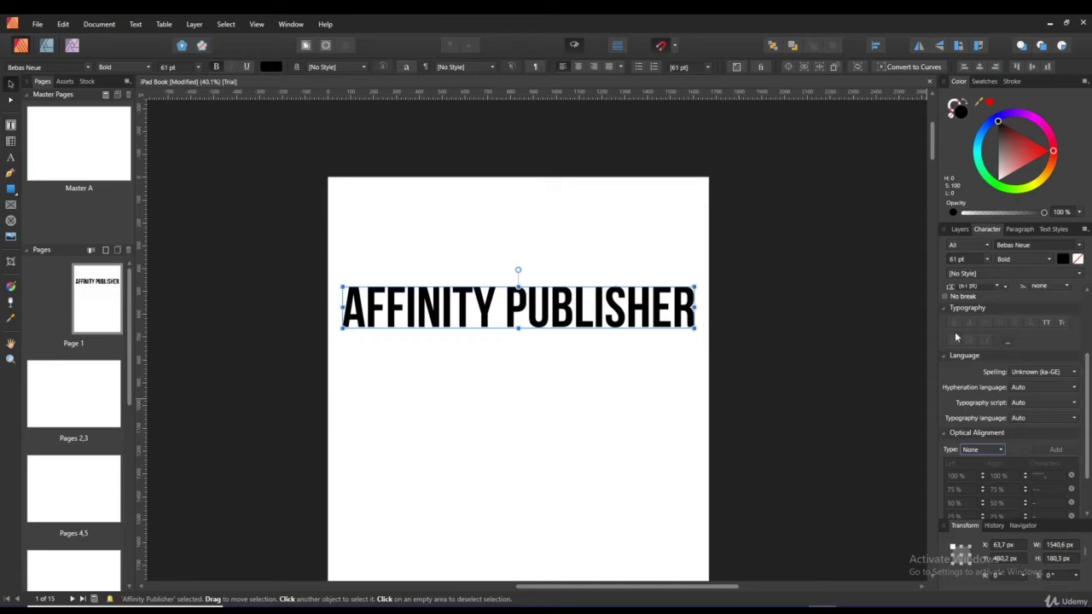
pyautogui.scroll(-2, 575, 413)
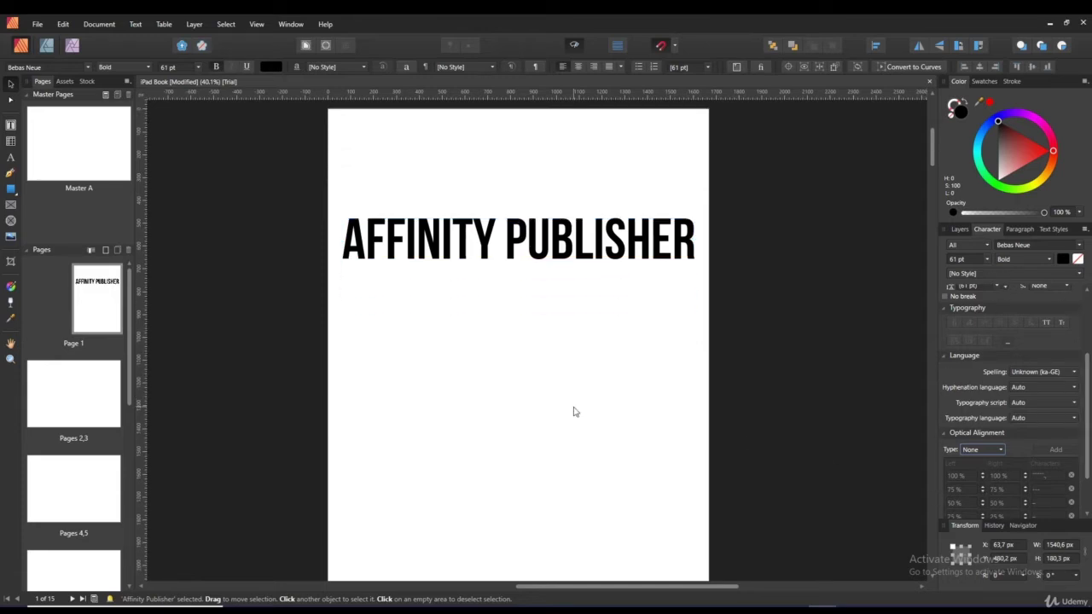
# Look over the cover and leave the headline deselected.
pyautogui.scroll(-1, 572, 409)
pyautogui.click(649, 347)
pyautogui.scroll(-2, 673, 378)
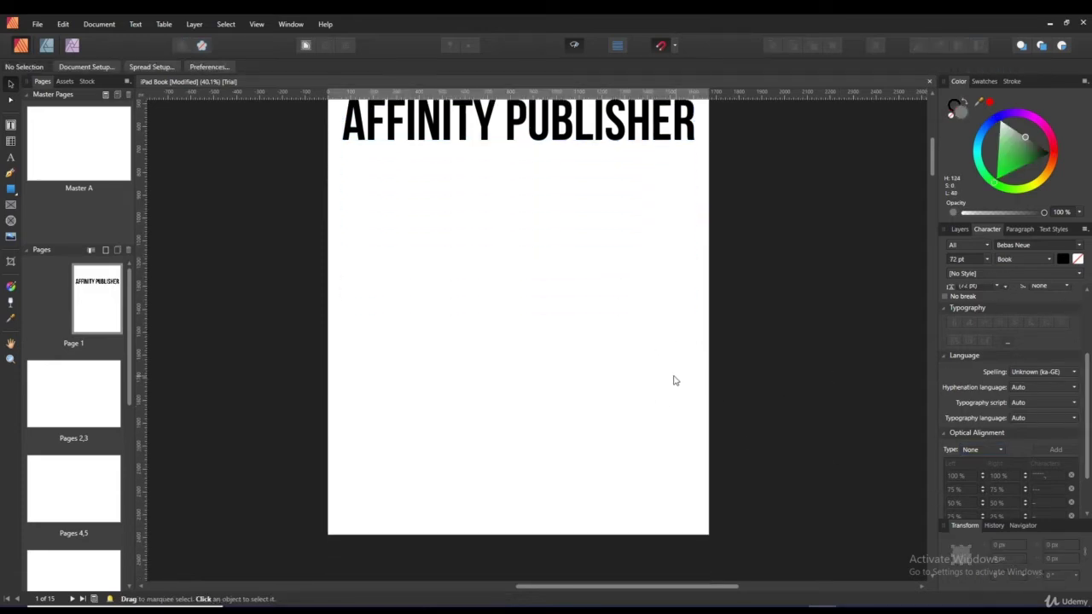
pyautogui.scroll(3, 665, 383)
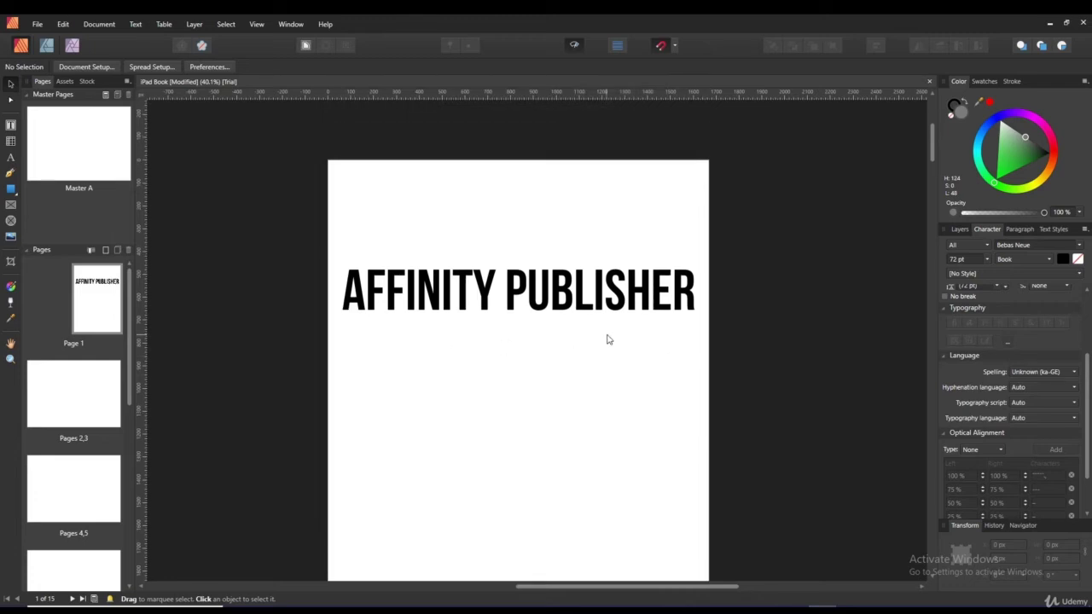
pyautogui.scroll(-1, 597, 354)
pyautogui.scroll(1, 933, 450)
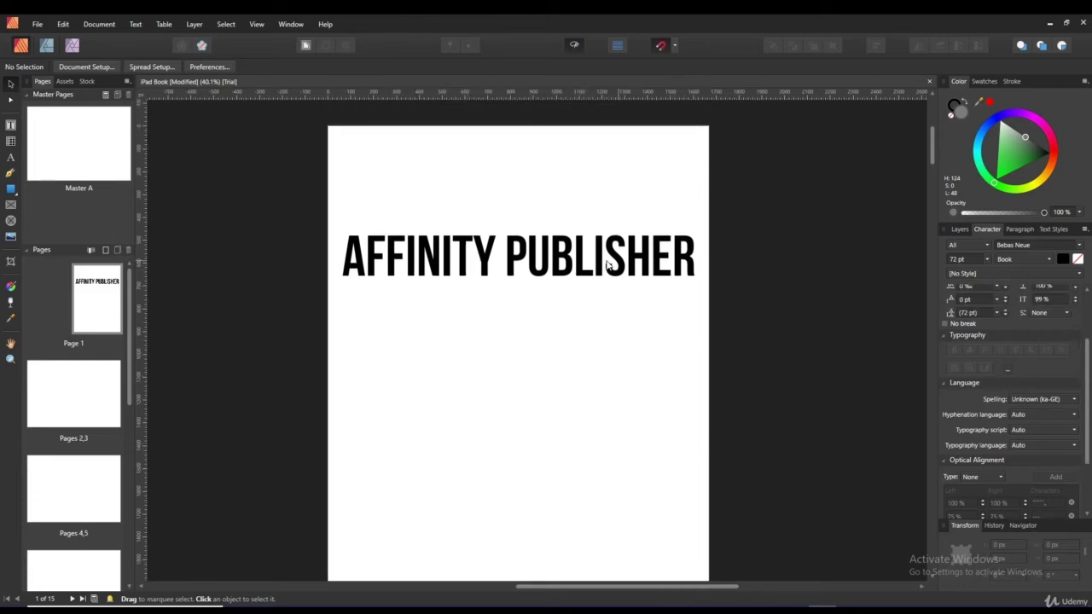
pyautogui.click(657, 256)
pyautogui.click(811, 335)
pyautogui.scroll(-1, 853, 392)
pyautogui.scroll(1, 883, 442)
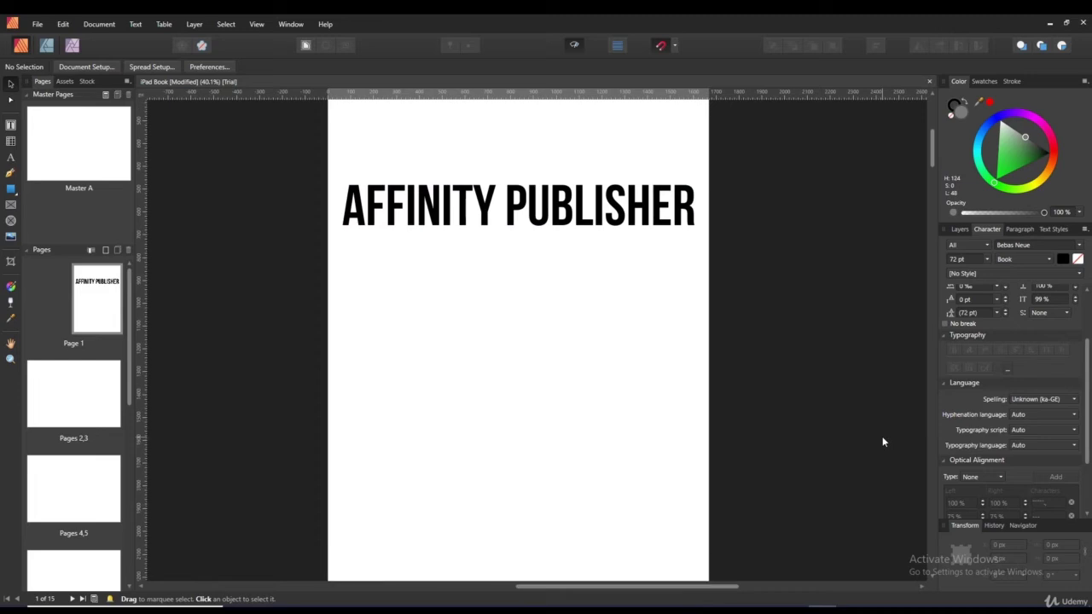
# Add a 31.6 pt Bebas Neue Book byline, 'By' plus the author's name, below the headline.
pyautogui.click(11, 159)
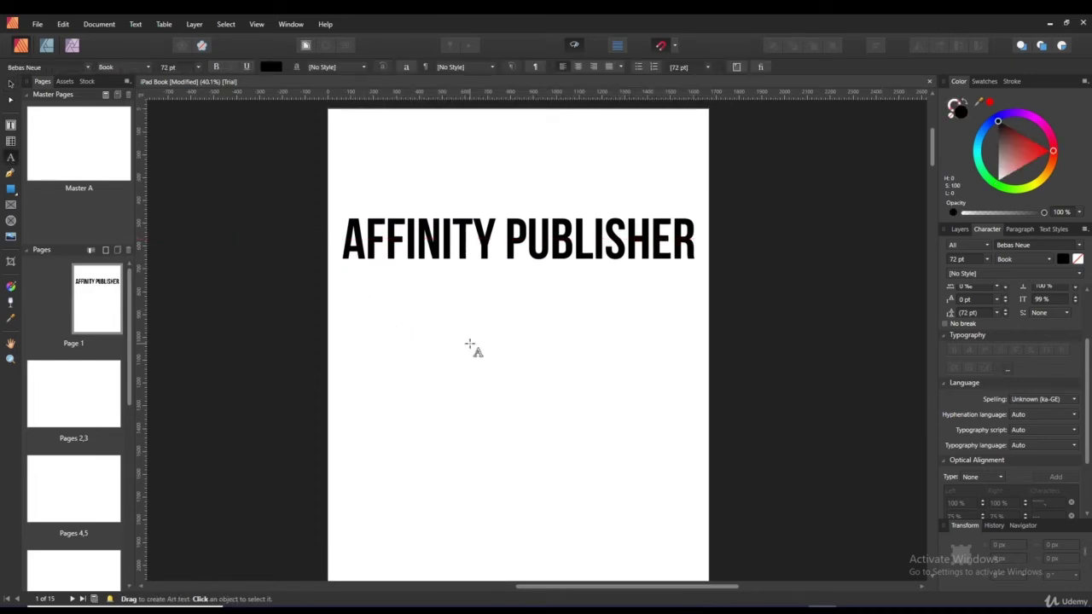
pyautogui.moveTo(418, 321); pyautogui.dragTo(444, 300)
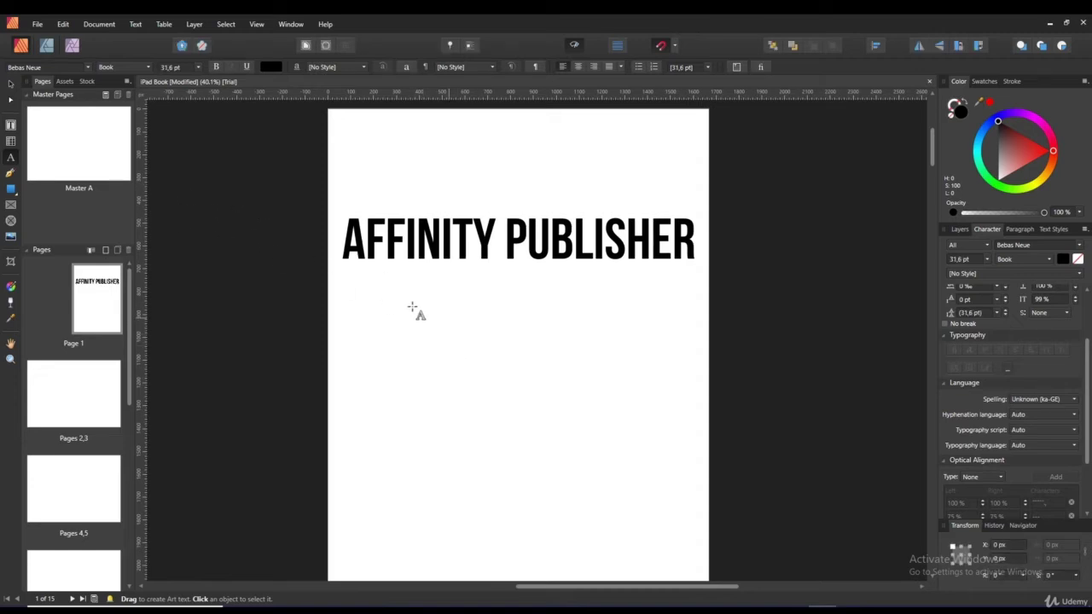
pyautogui.click(961, 229)
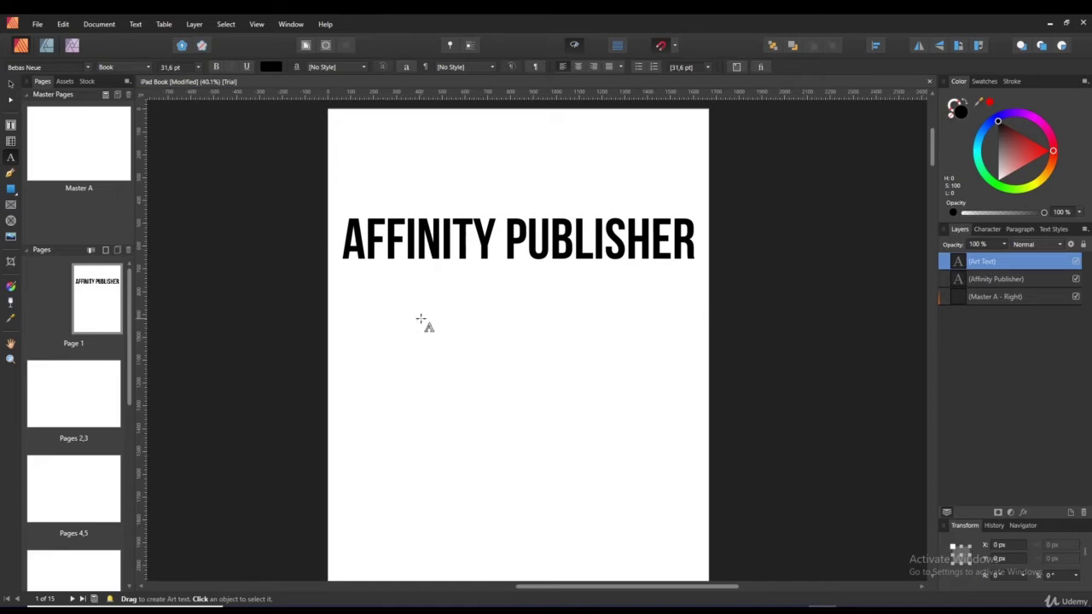
pyautogui.click(421, 319)
pyautogui.write('BY NI')
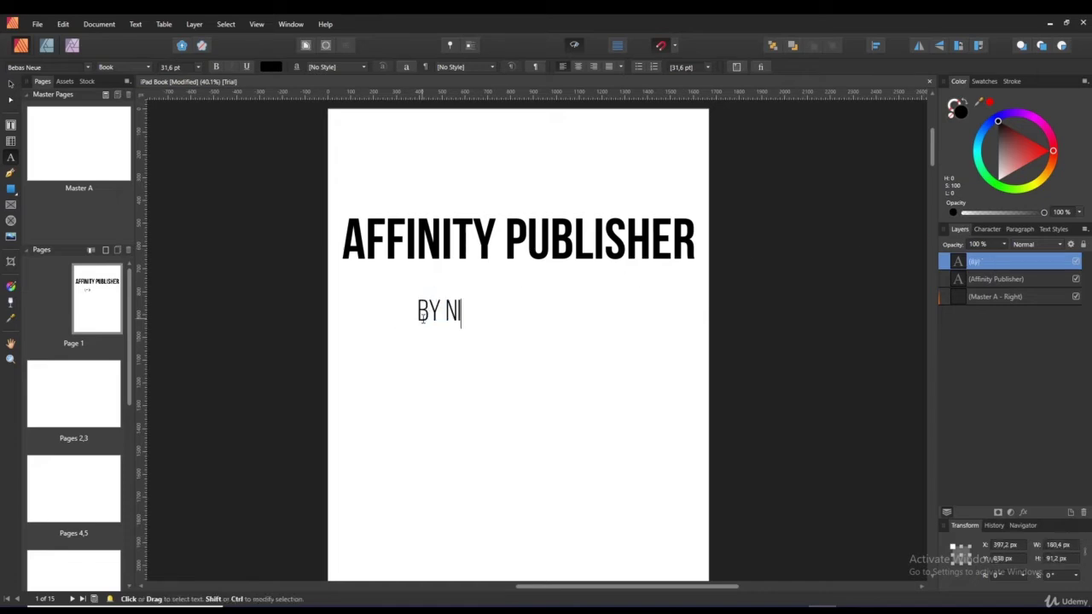
pyautogui.write('ck Nyxson')
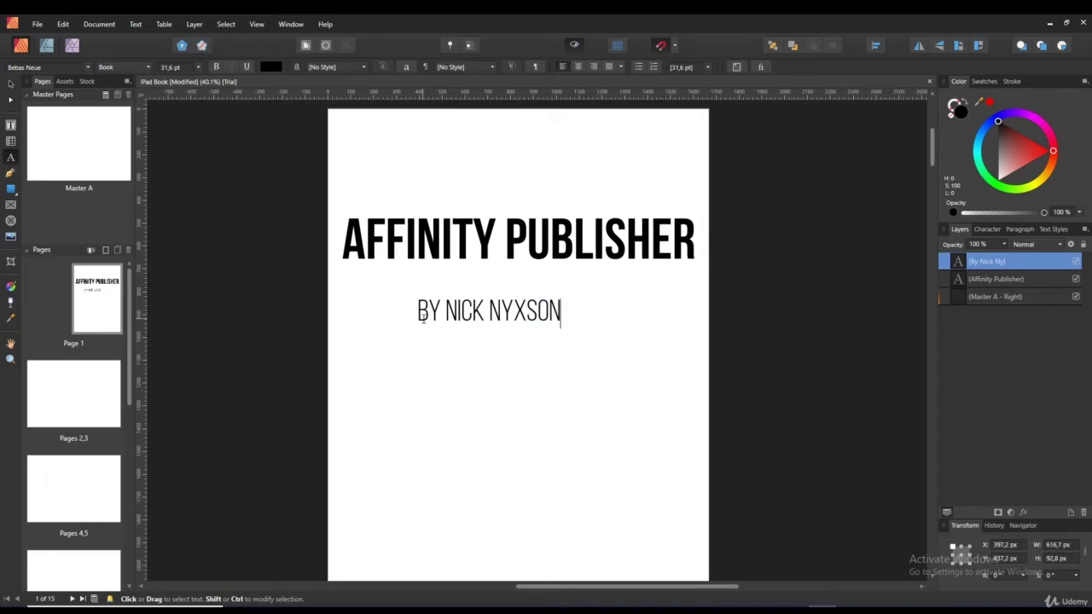
pyautogui.press('Escape')
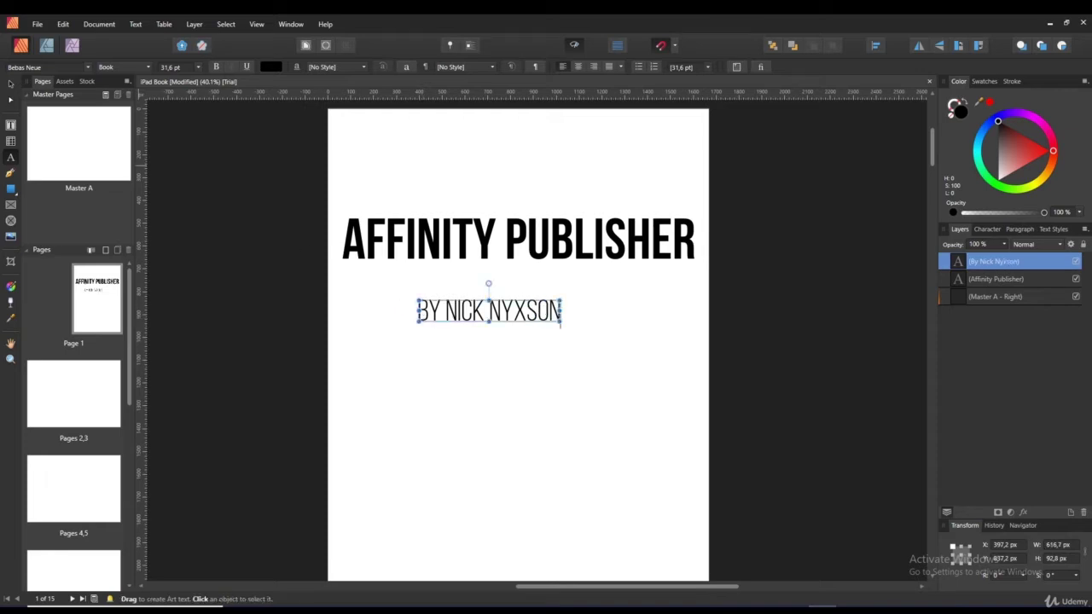
pyautogui.click(10, 83)
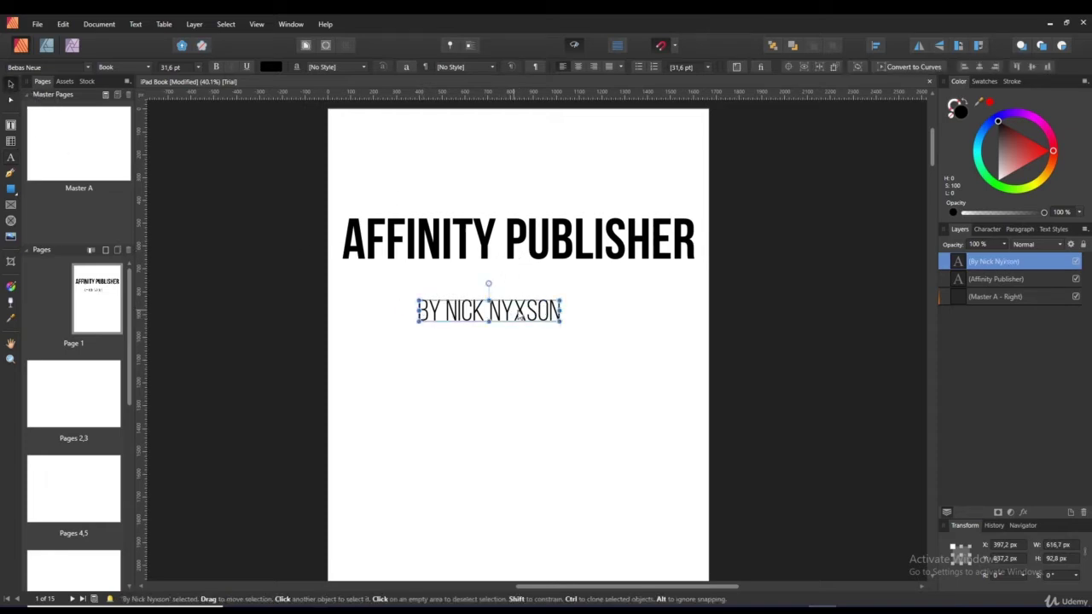
pyautogui.moveTo(504, 309); pyautogui.dragTo(539, 289)
pyautogui.click(575, 49)
pyautogui.click(780, 317)
pyautogui.scroll(-2, 785, 317)
pyautogui.scroll(2, 809, 355)
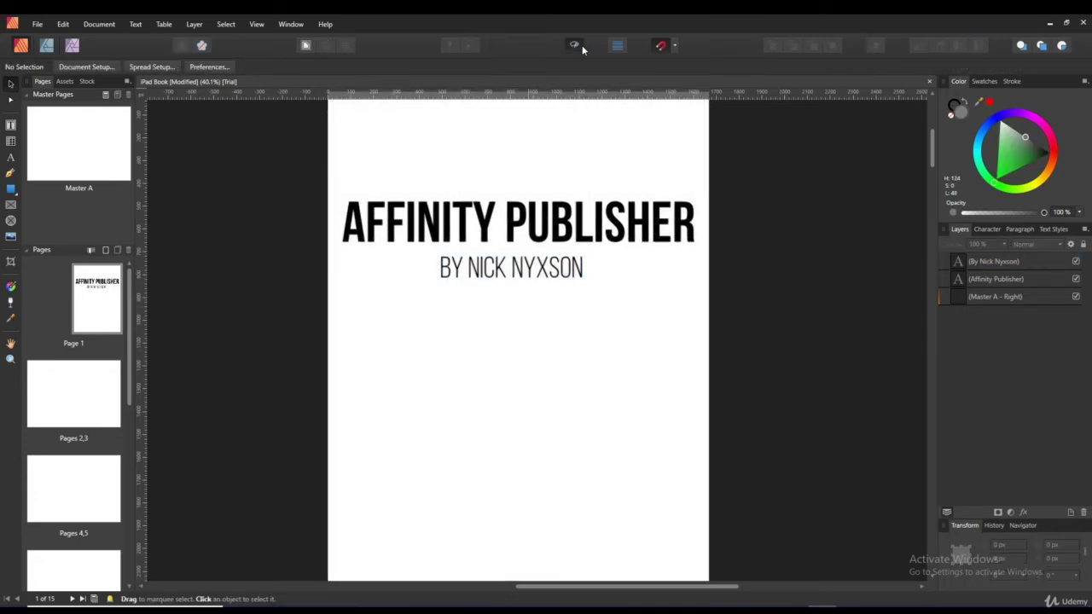
pyautogui.scroll(2, 799, 404)
pyautogui.scroll(-3, 796, 413)
pyautogui.scroll(2, 795, 414)
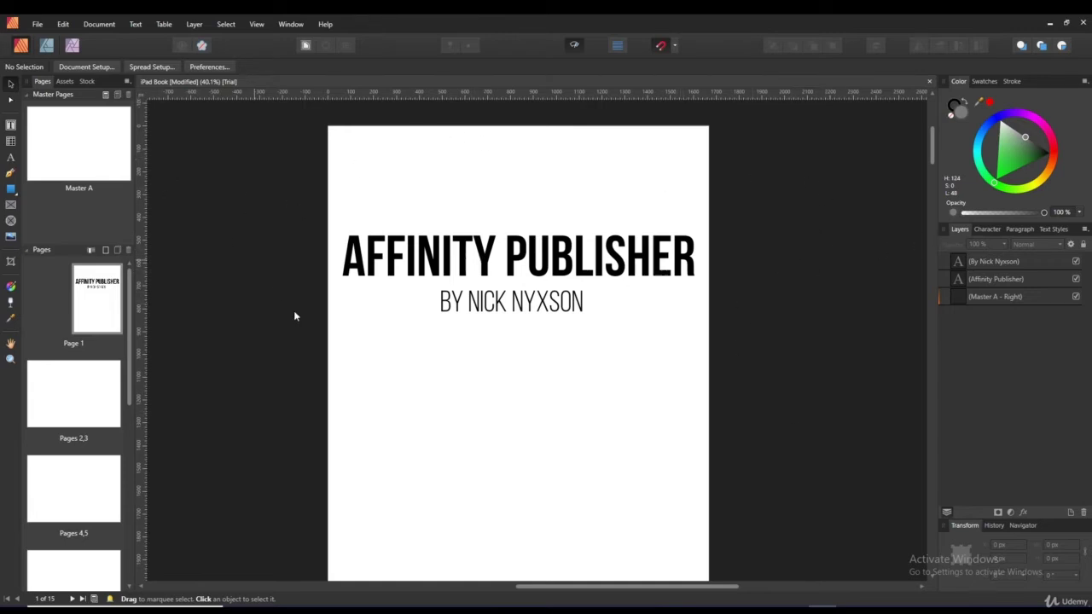
pyautogui.moveTo(276, 360); pyautogui.dragTo(738, 184)
pyautogui.click(844, 307)
pyautogui.click(1003, 262)
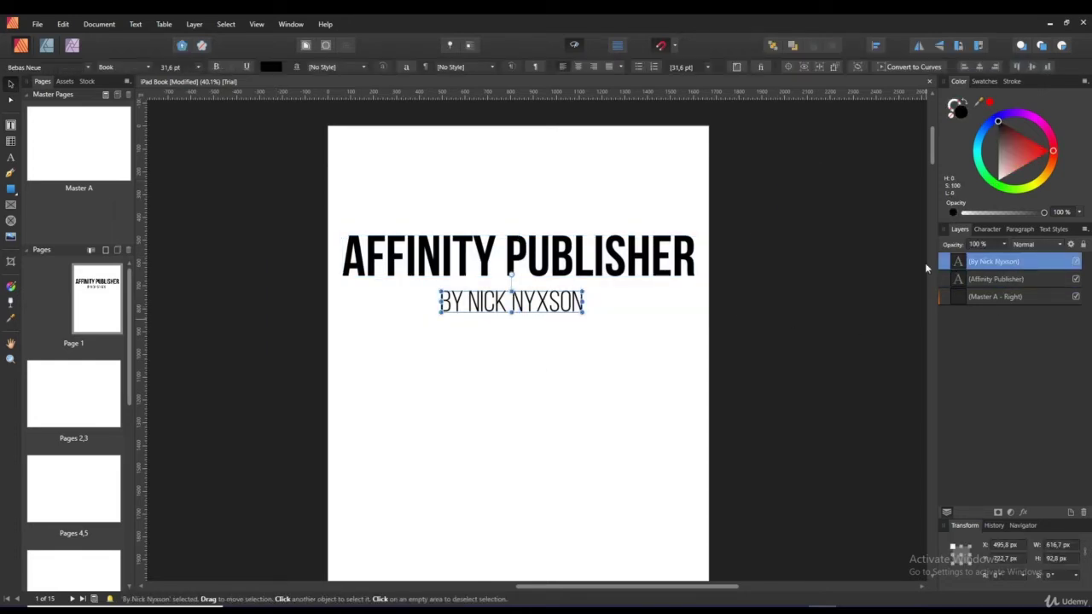
# Move the title and byline together, centred horizontally and slightly higher on the cover.
pyautogui.keyDown('shift'); pyautogui.click(1011, 278); pyautogui.keyUp('shift')
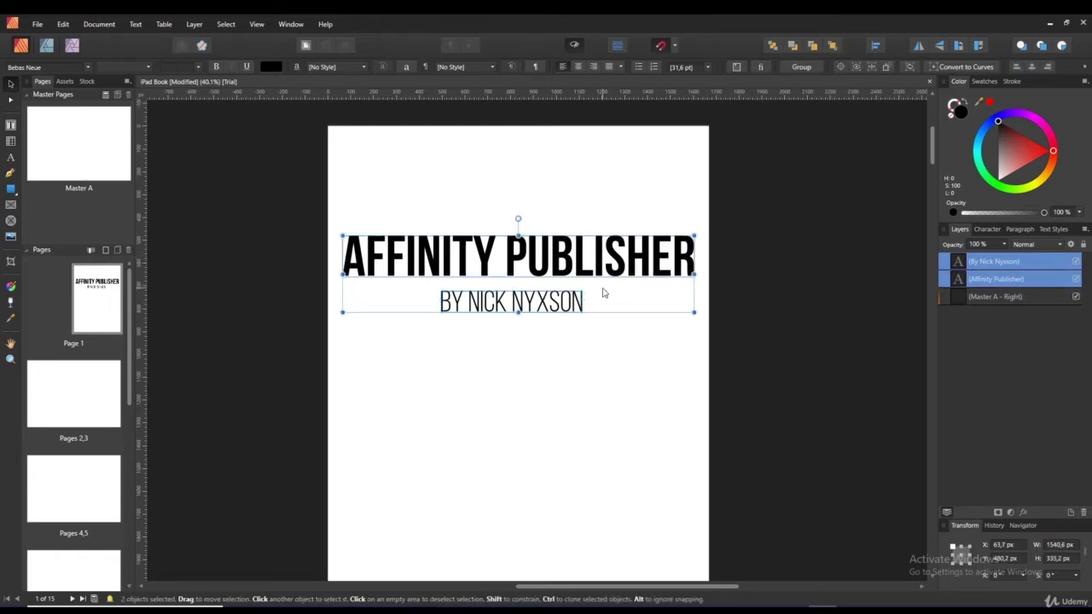
pyautogui.moveTo(603, 290); pyautogui.dragTo(608, 358)
pyautogui.scroll(-4, 743, 321)
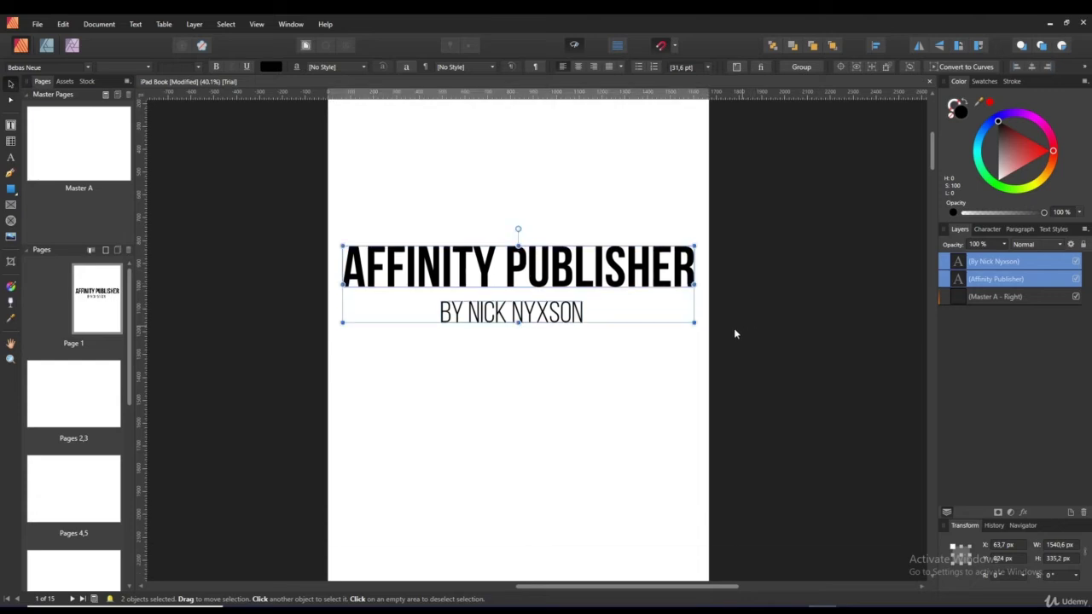
pyautogui.click(580, 46)
pyautogui.scroll(2, 639, 299)
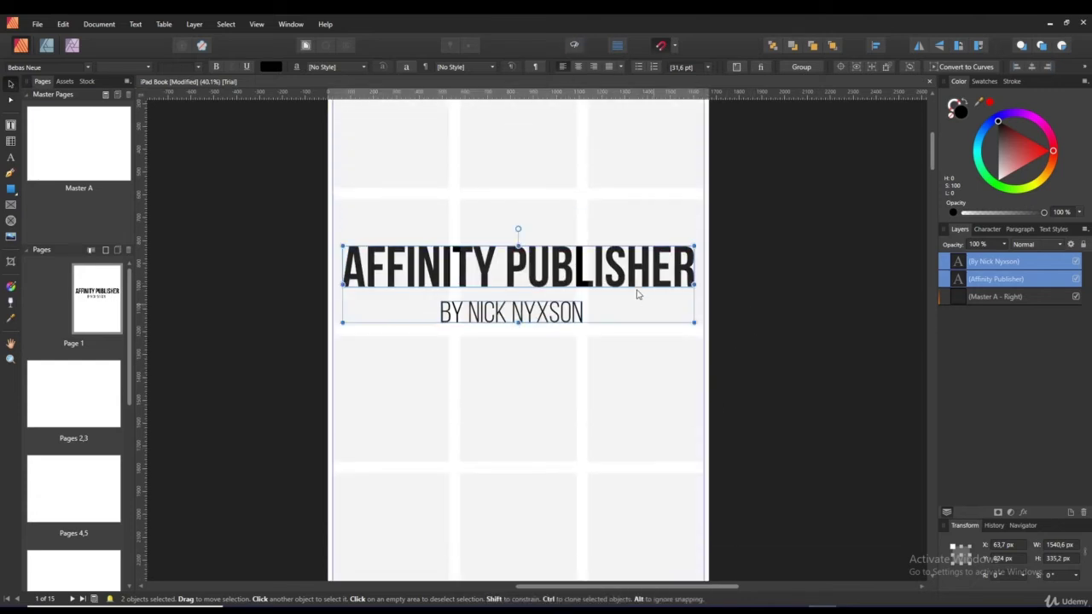
pyautogui.moveTo(641, 302)
pyautogui.mouseDown()
pyautogui.moveTo(641, 266)
pyautogui.moveTo(643, 282)
pyautogui.mouseUp()
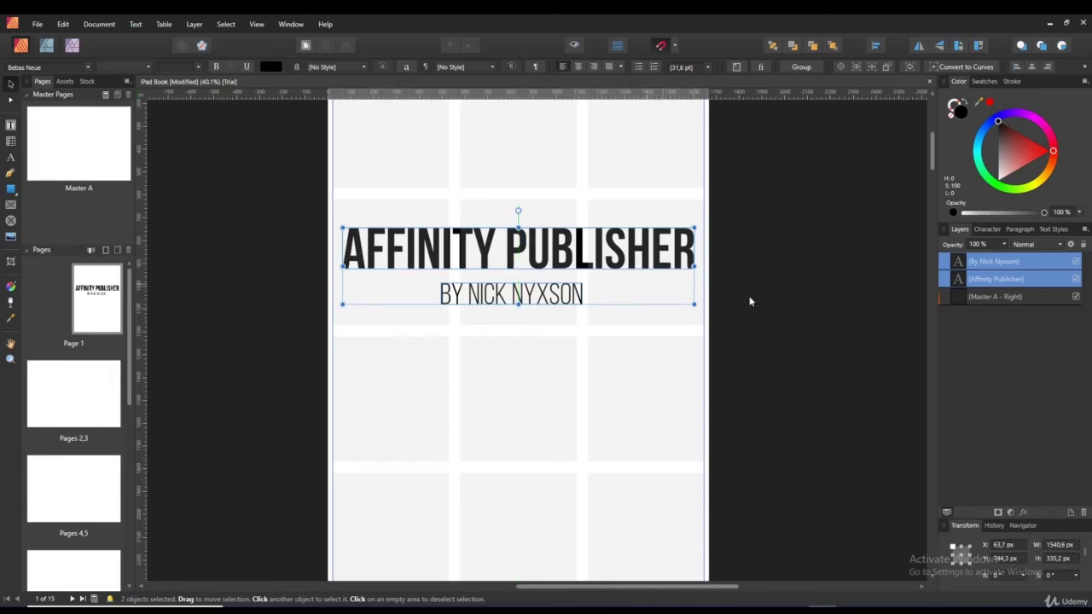
pyautogui.click(750, 301)
pyautogui.hotkey('ctrl', 'z')
pyautogui.click(578, 46)
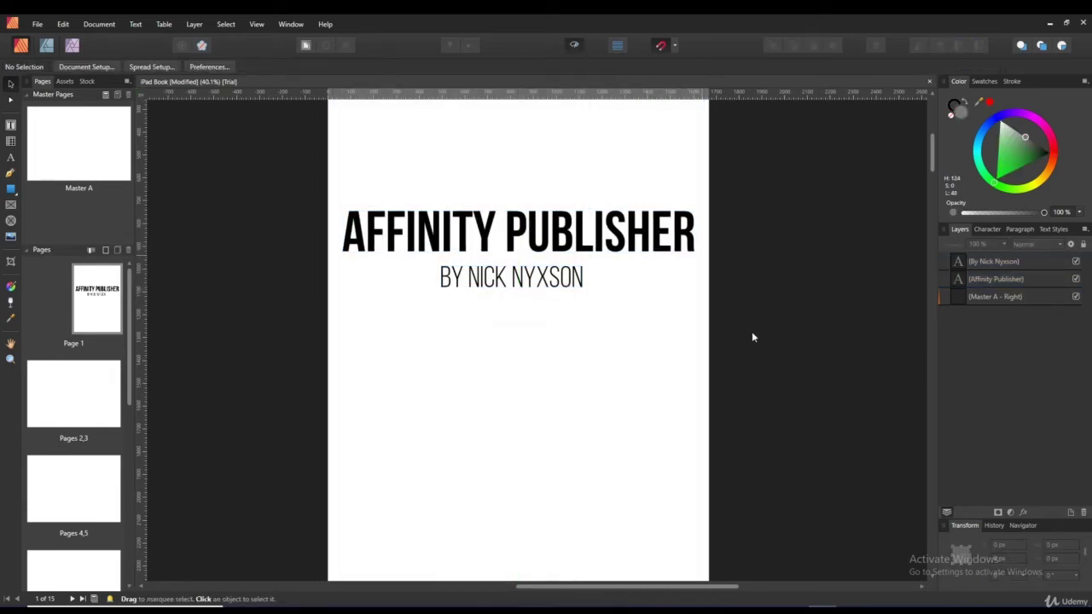
pyautogui.scroll(-3, 756, 342)
pyautogui.scroll(1, 759, 338)
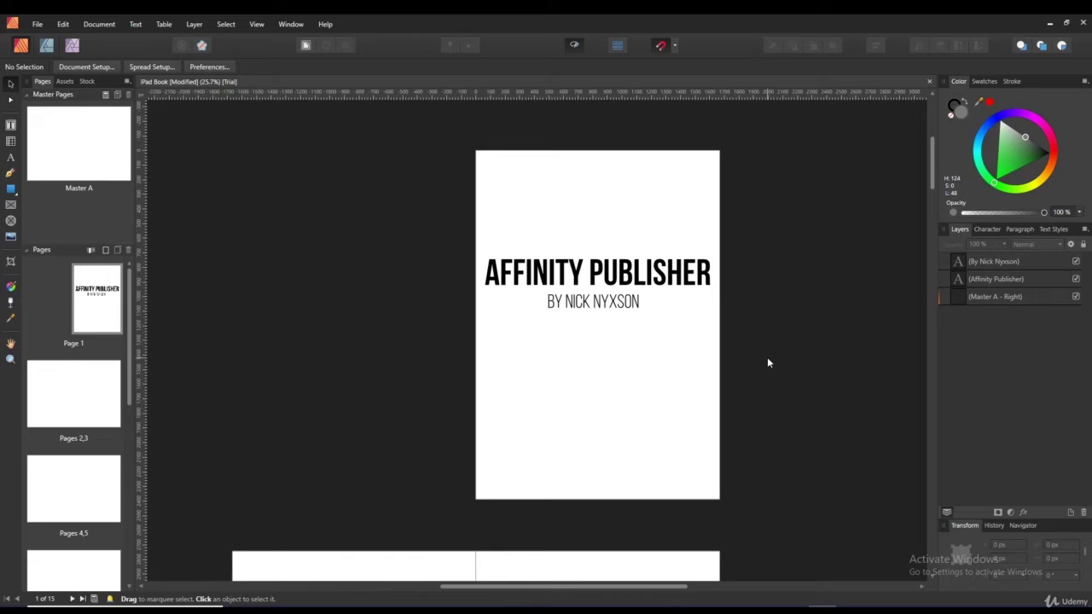
# With the Rectangle Tool, set a blue outline and delete a stray small rectangle.
pyautogui.click(11, 189)
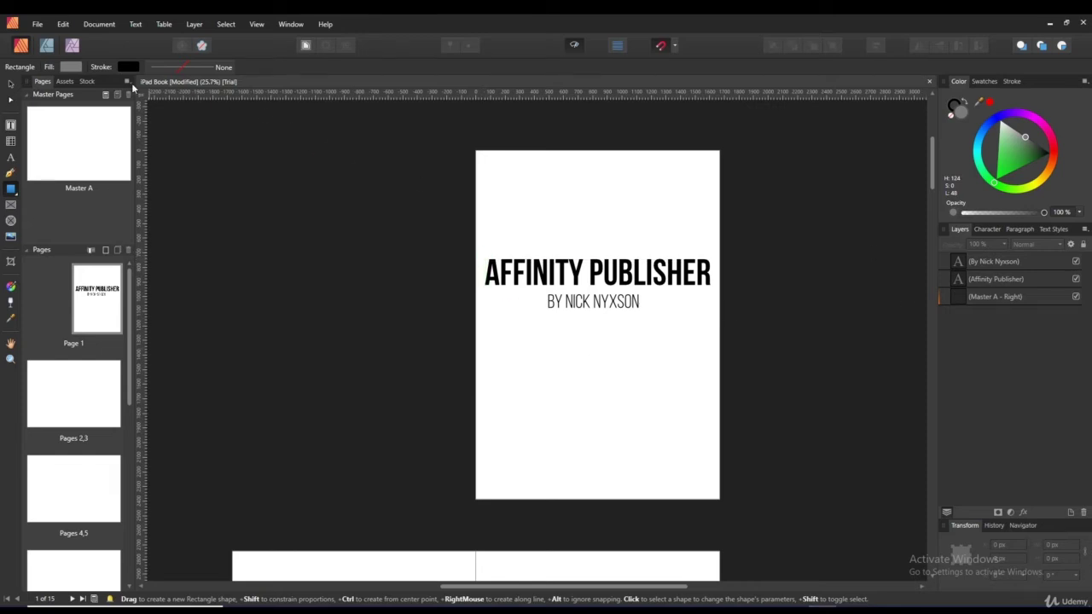
pyautogui.click(125, 67)
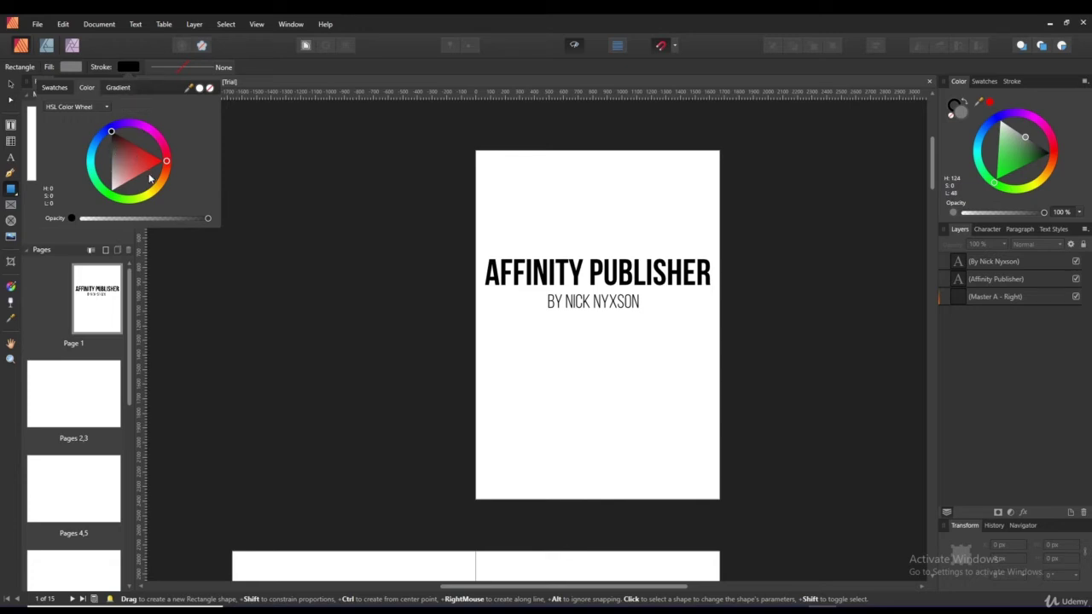
pyautogui.moveTo(107, 132)
pyautogui.mouseDown()
pyautogui.moveTo(99, 139)
pyautogui.moveTo(114, 159)
pyautogui.moveTo(125, 145)
pyautogui.mouseUp()
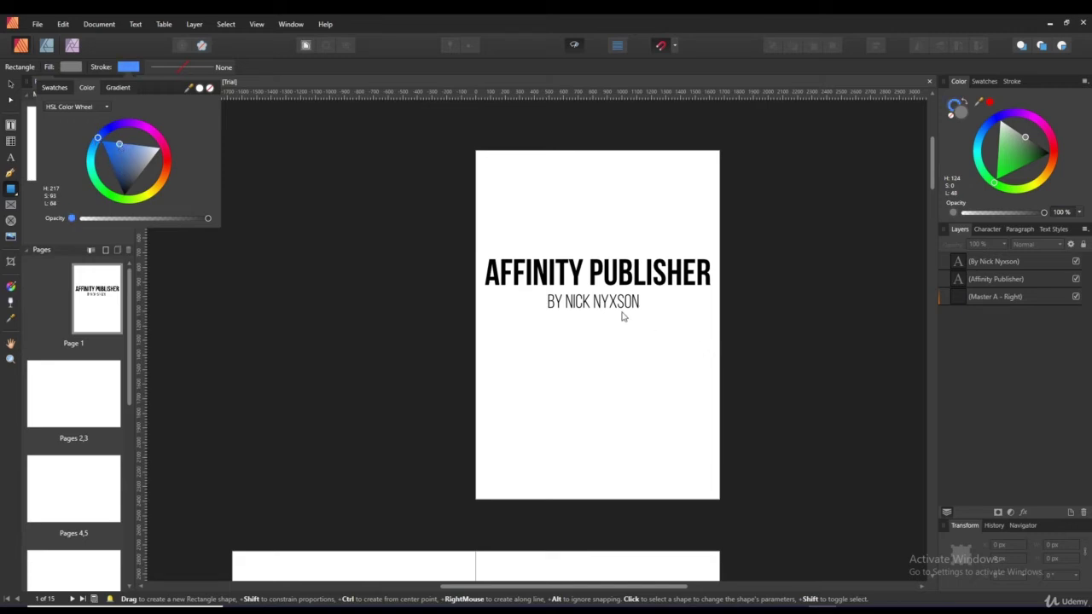
pyautogui.click(483, 249)
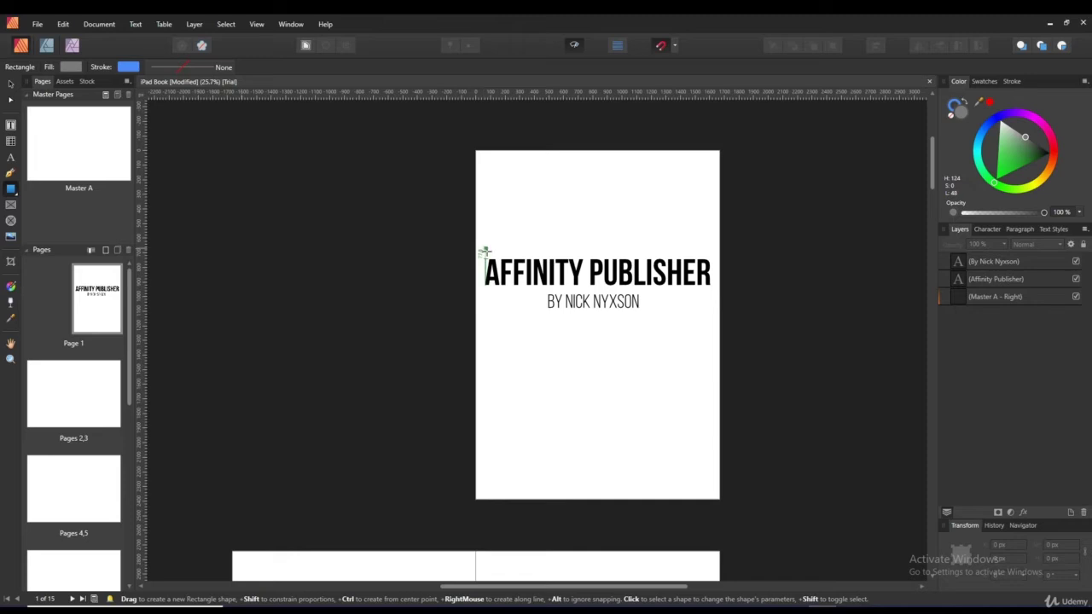
pyautogui.moveTo(485, 248)
pyautogui.mouseDown()
pyautogui.moveTo(571, 290)
pyautogui.moveTo(687, 311)
pyautogui.moveTo(566, 267)
pyautogui.moveTo(494, 258)
pyautogui.mouseUp()
pyautogui.press('Delete')
# Set the rectangle fill colour to blue (H 209, S 100, L 50).
pyautogui.click(70, 67)
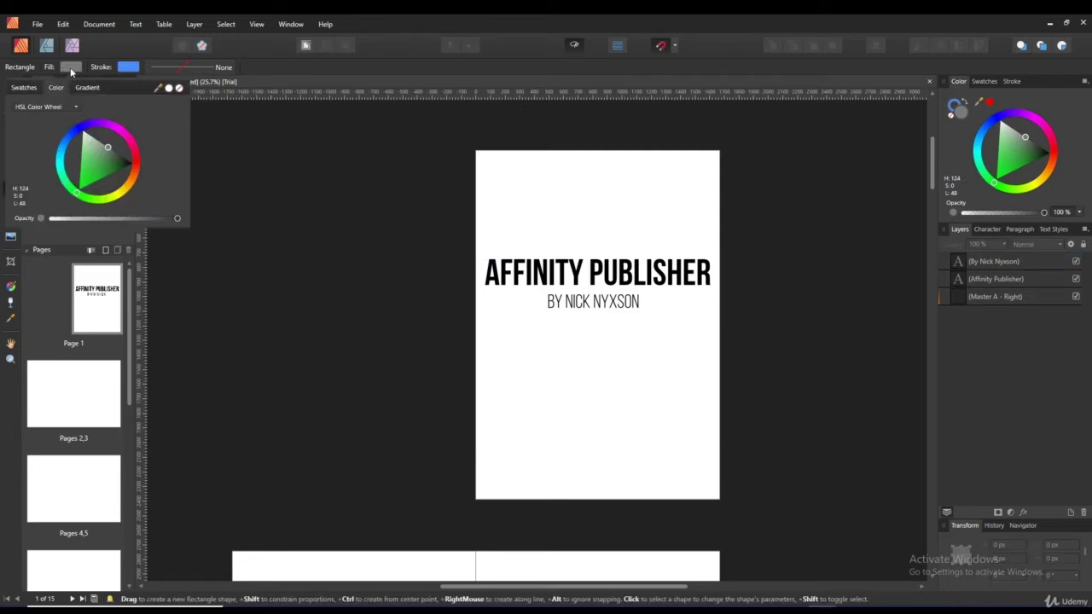
pyautogui.click(66, 143)
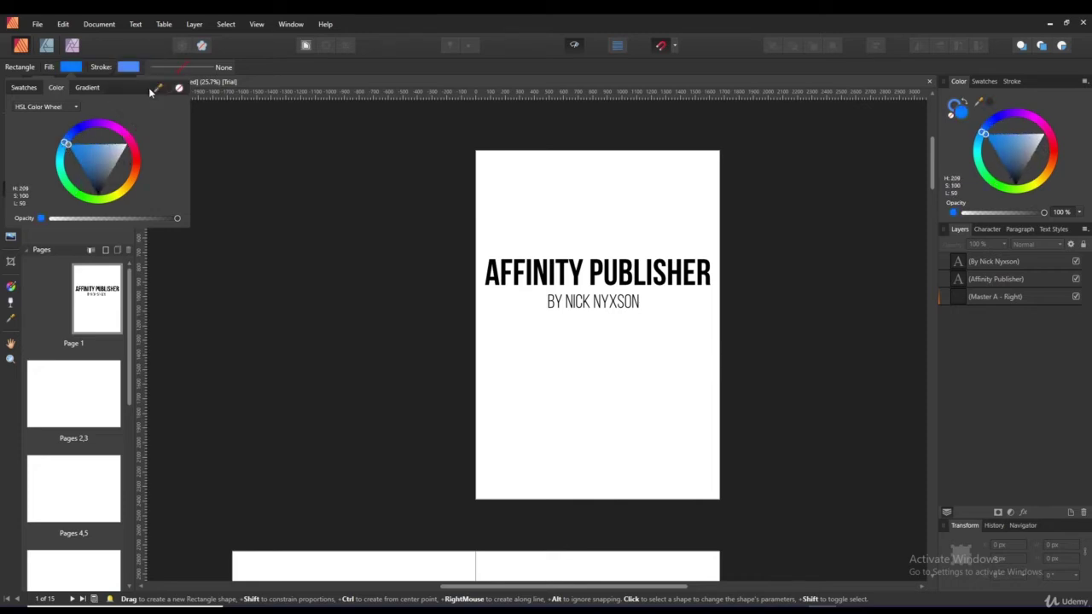
pyautogui.click(128, 67)
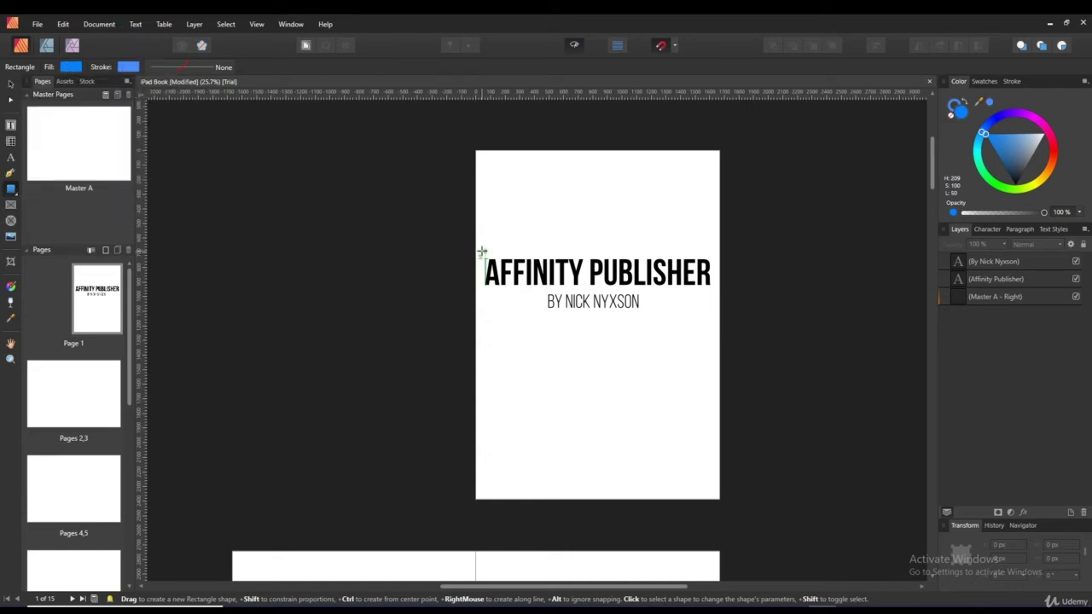
# Draw a blue rectangle over the title and byline and move its layer beneath the text.
pyautogui.moveTo(483, 251); pyautogui.dragTo(713, 312)
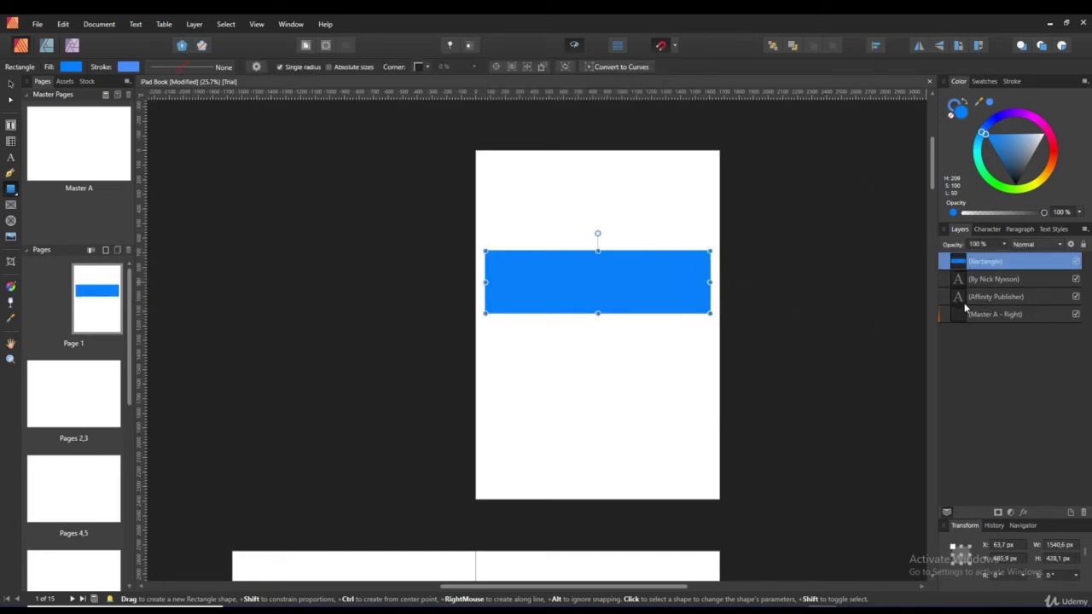
pyautogui.moveTo(958, 264); pyautogui.dragTo(961, 309)
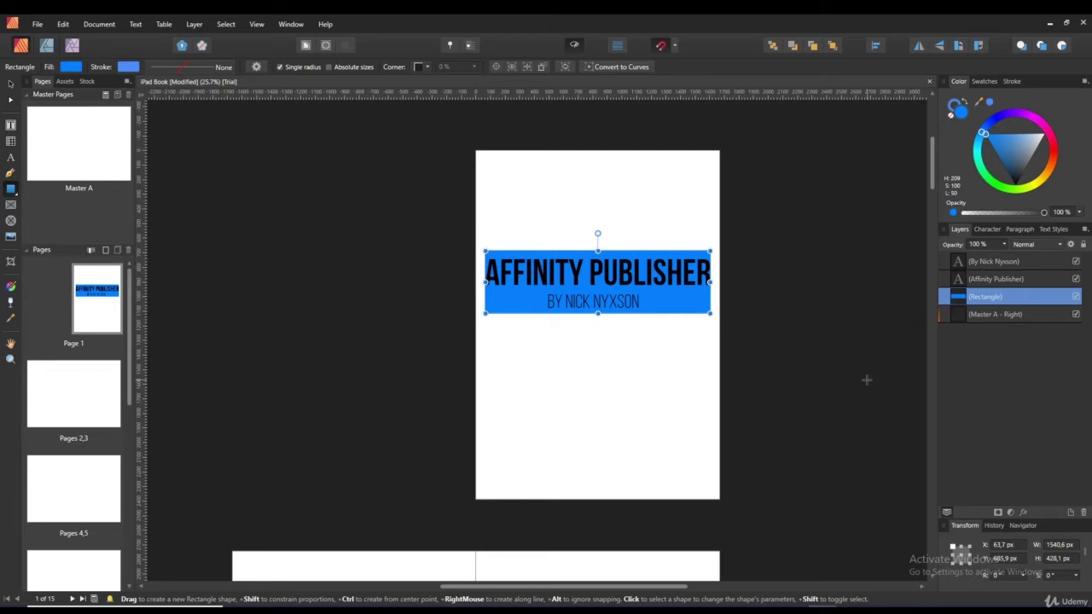
pyautogui.click(558, 424)
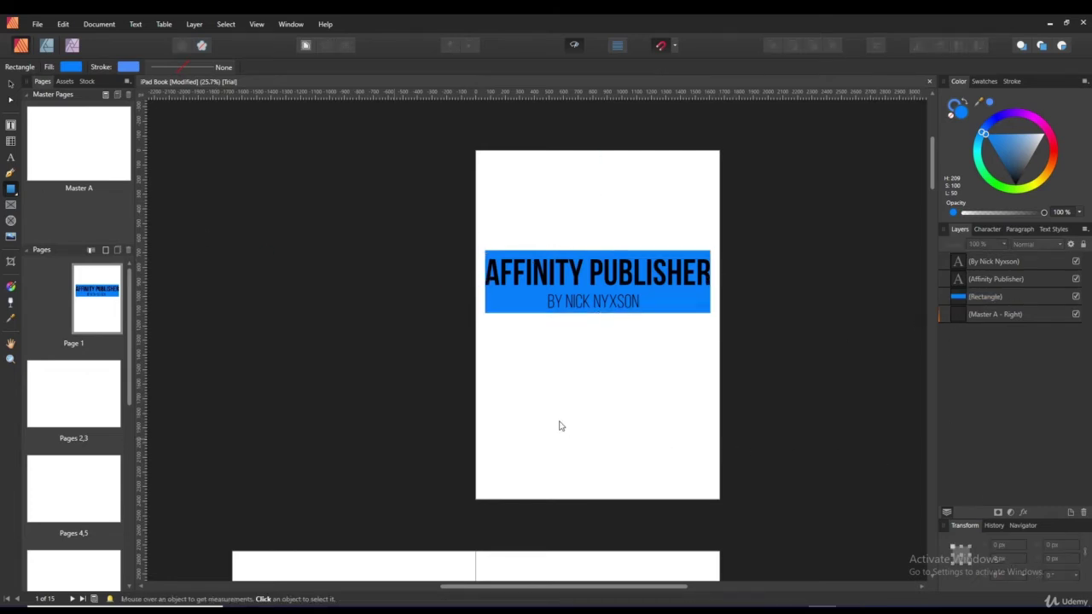
pyautogui.scroll(2, 674, 303)
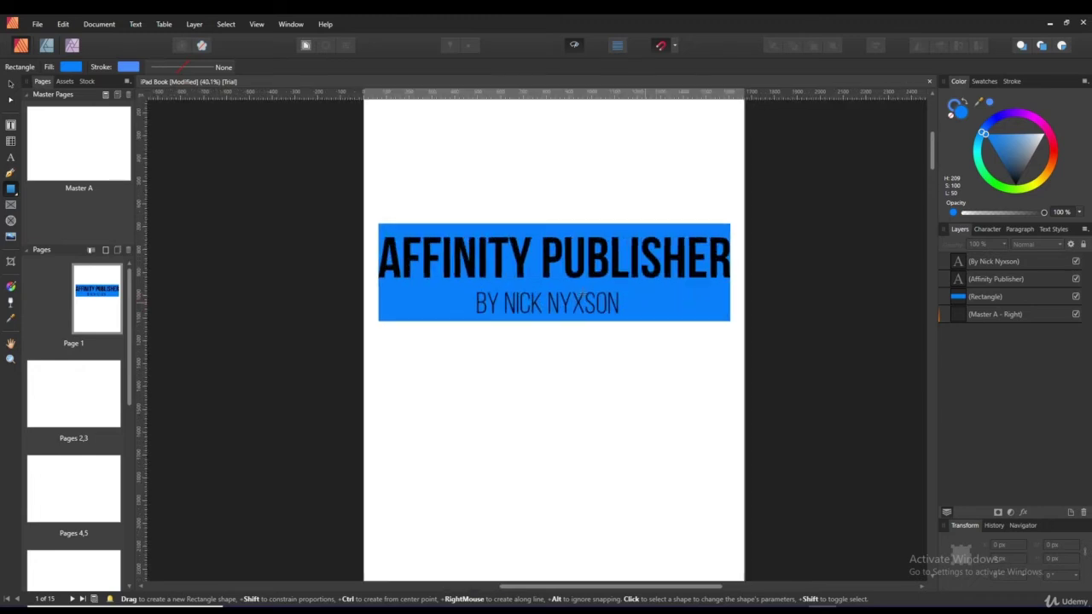
pyautogui.click(1003, 298)
# Stretch the rectangle's sides to the page edges, 1628 px wide.
pyautogui.click(577, 45)
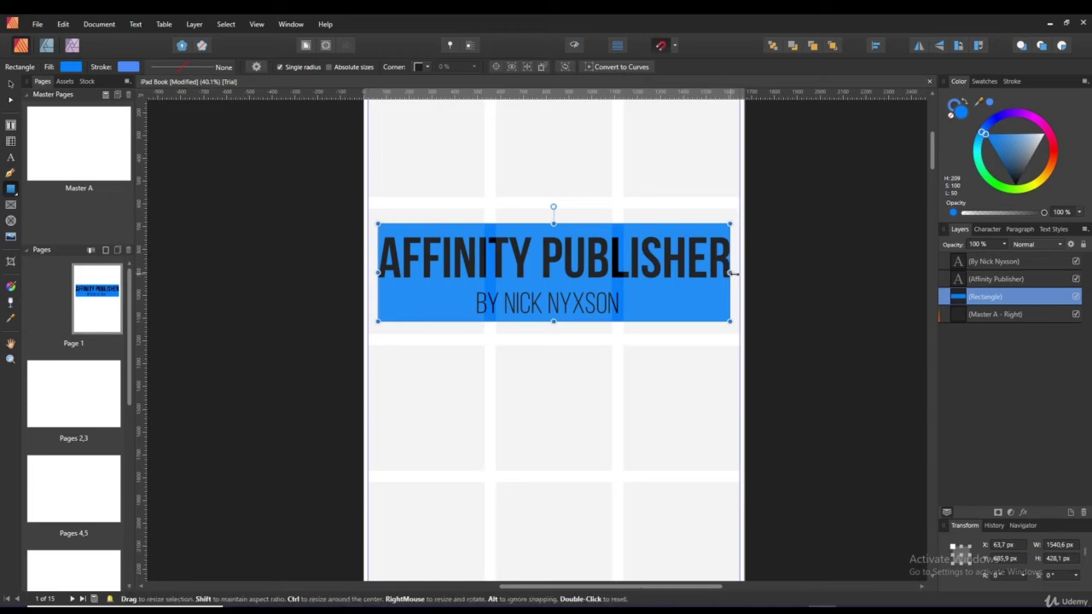
pyautogui.moveTo(732, 273); pyautogui.dragTo(740, 273)
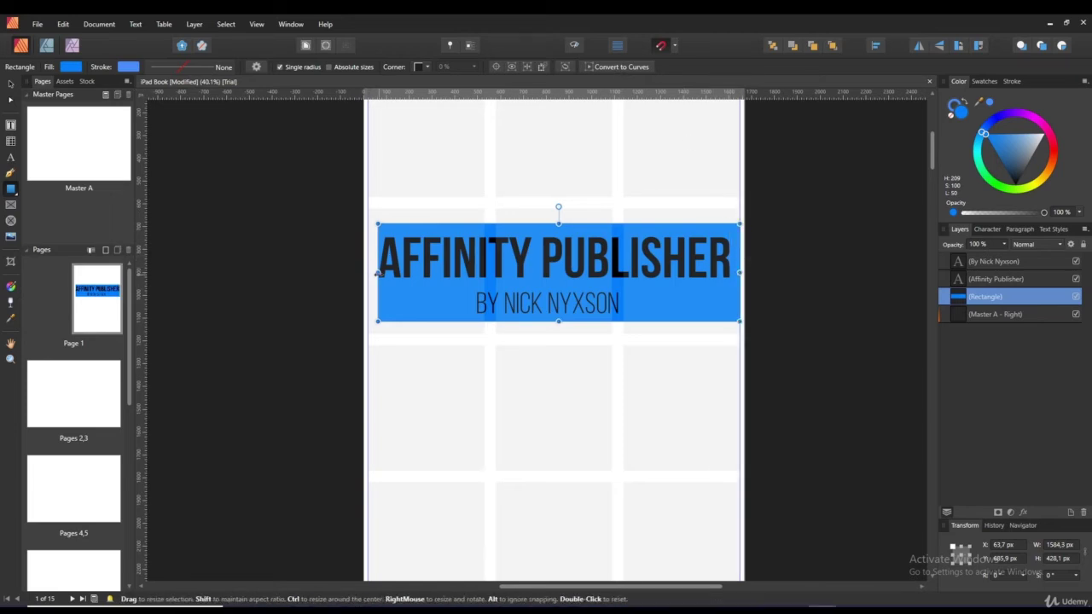
pyautogui.moveTo(378, 273); pyautogui.dragTo(368, 273)
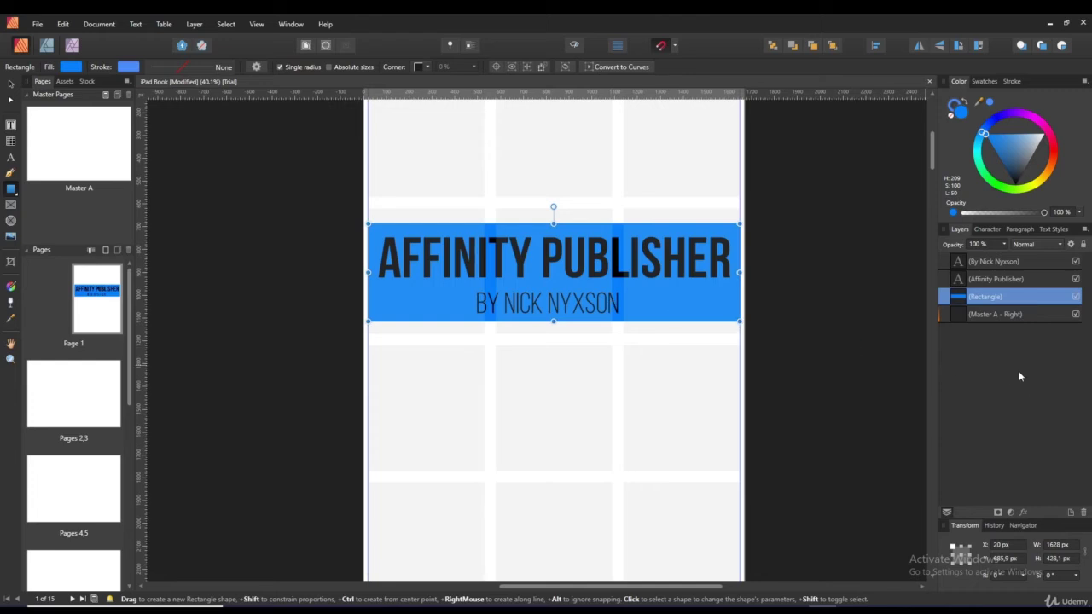
pyautogui.click(578, 46)
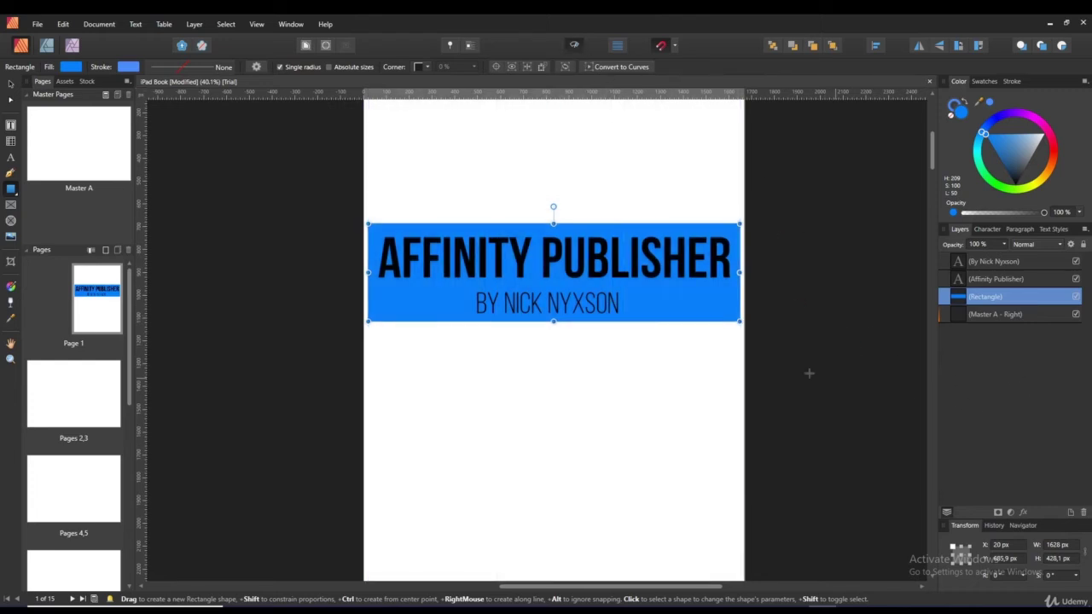
pyautogui.scroll(-1, 806, 372)
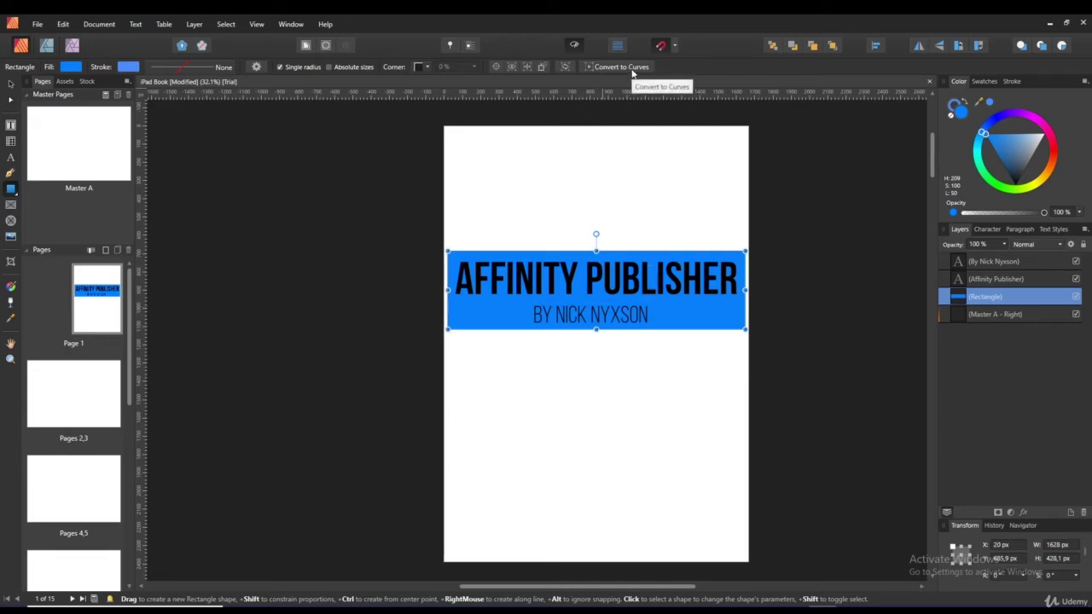
# Pick the Rounded Rectangle tool and hide the original blue Rectangle layer.
pyautogui.click(10, 99)
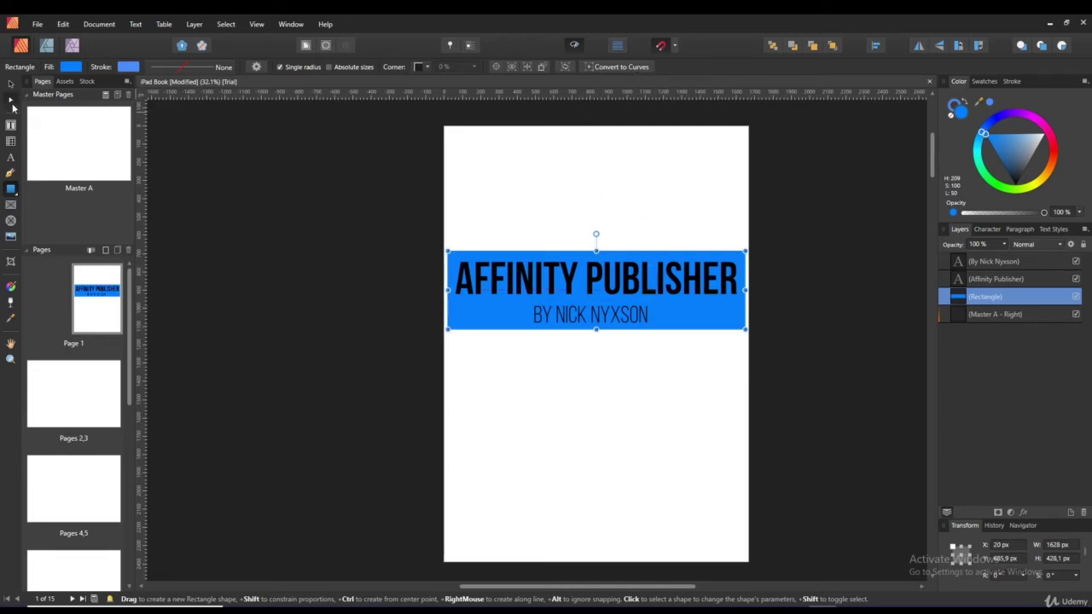
pyautogui.scroll(3, 507, 292)
pyautogui.scroll(-2, 556, 300)
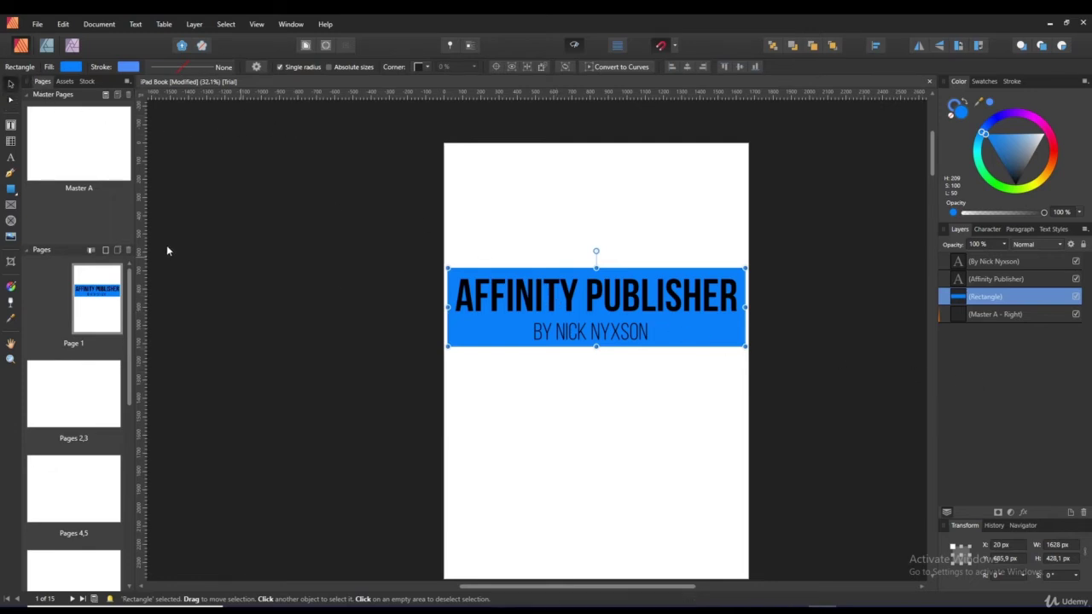
pyautogui.click(10, 190)
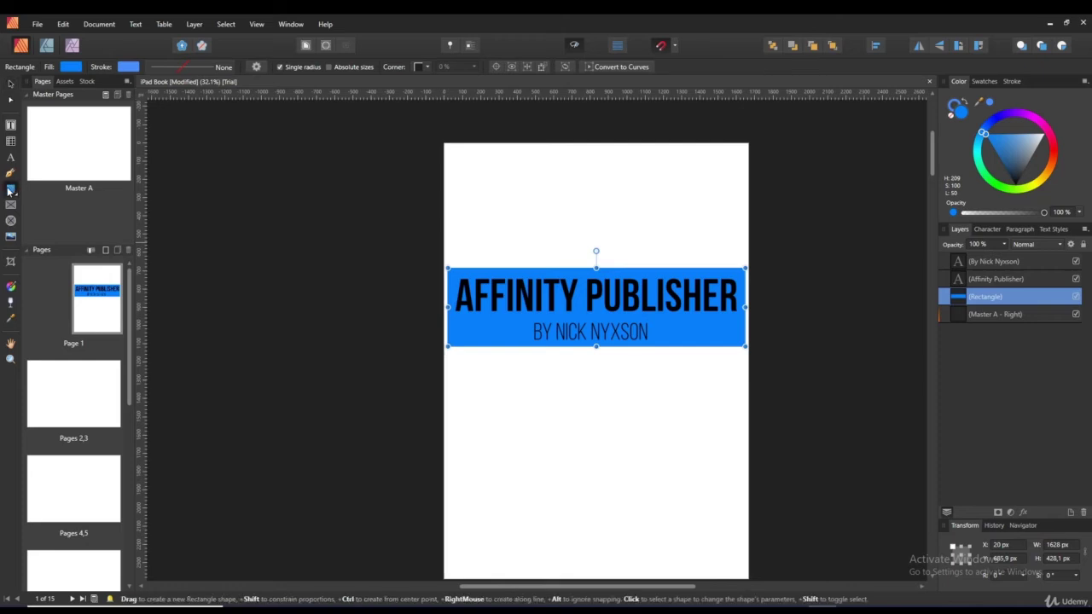
pyautogui.moveTo(12, 194); pyautogui.dragTo(85, 224)
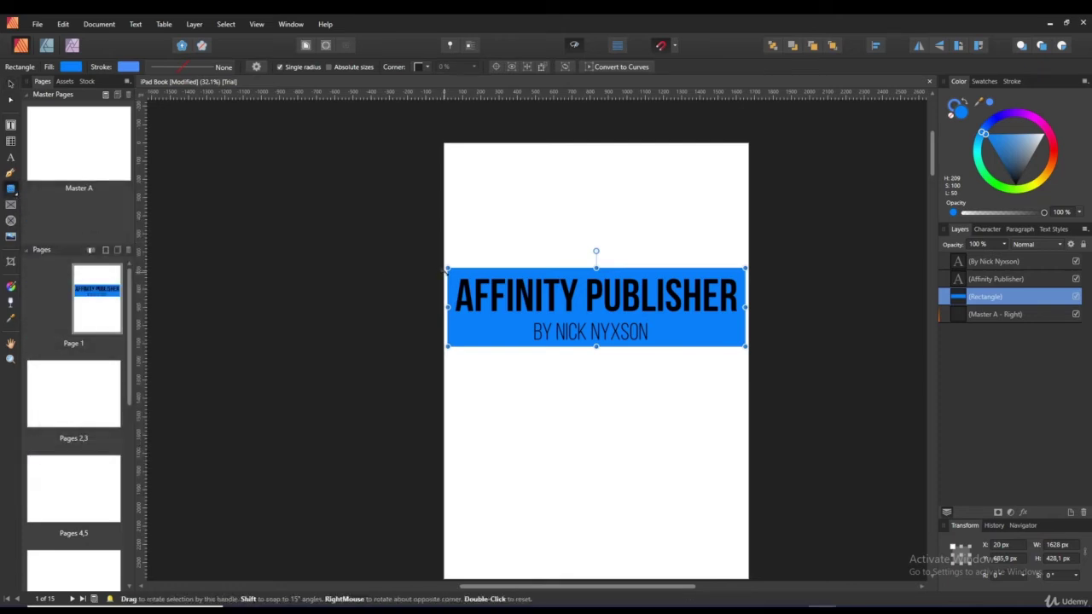
pyautogui.scroll(1, 449, 383)
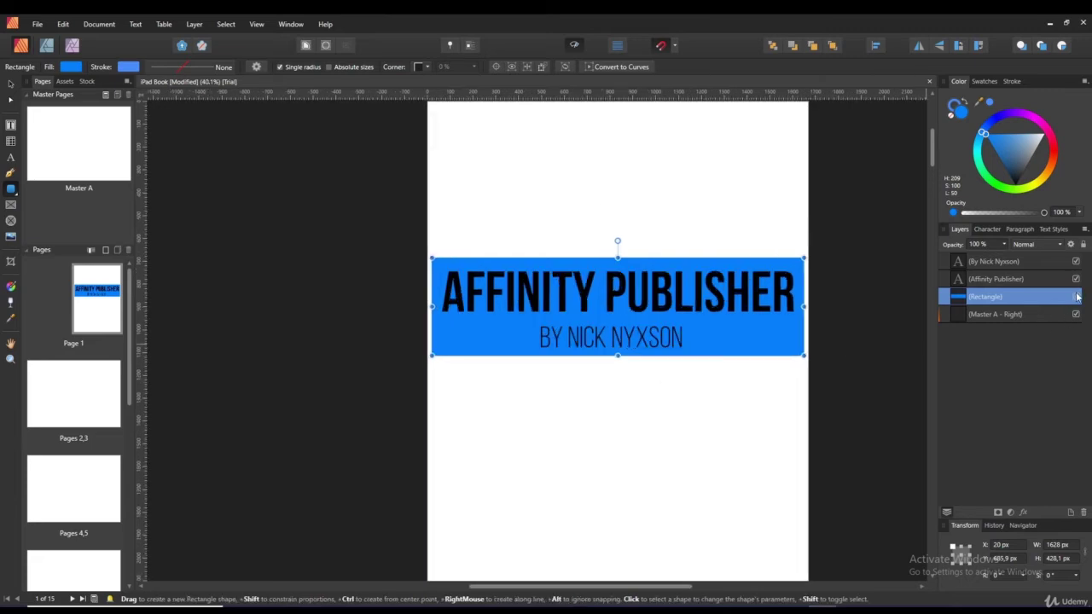
pyautogui.click(1076, 296)
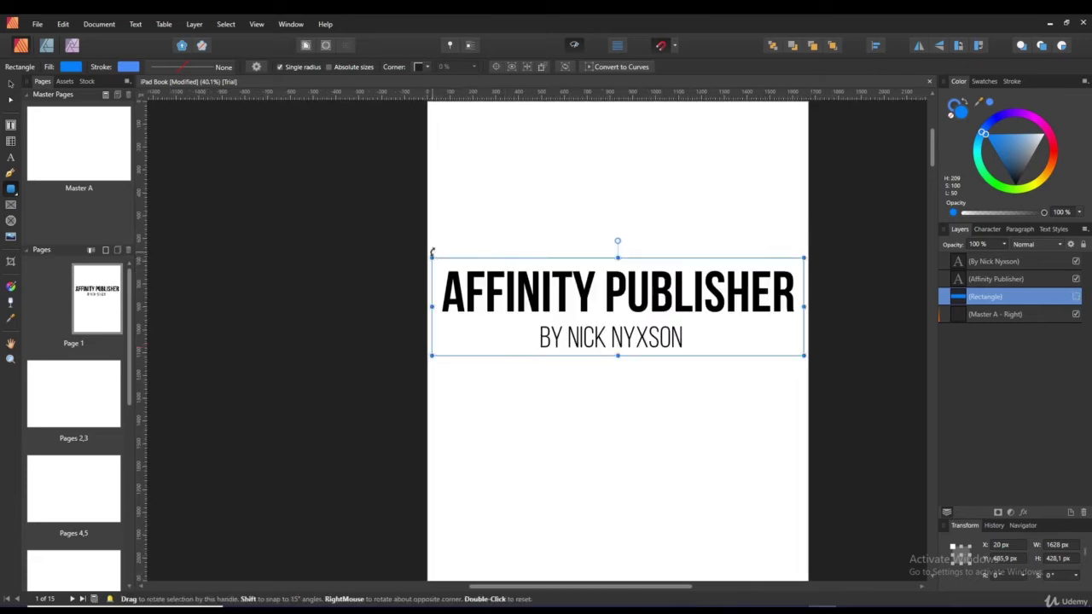
# Draw a rounded rectangle behind the title, extend it to the left margin, reduce corner rounding, and make it taller.
pyautogui.moveTo(433, 246); pyautogui.dragTo(802, 349)
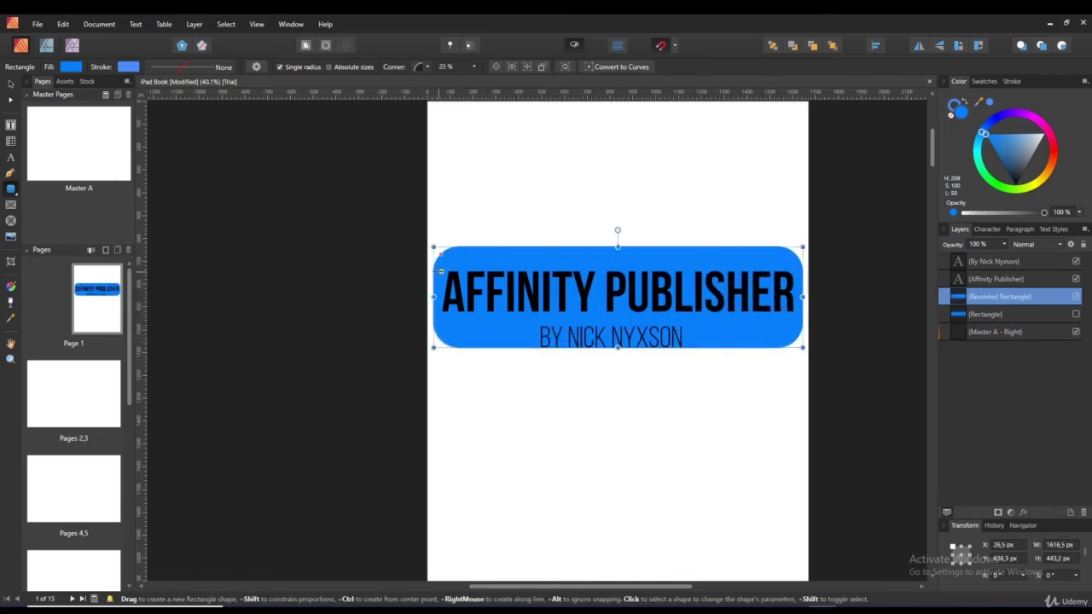
pyautogui.click(578, 46)
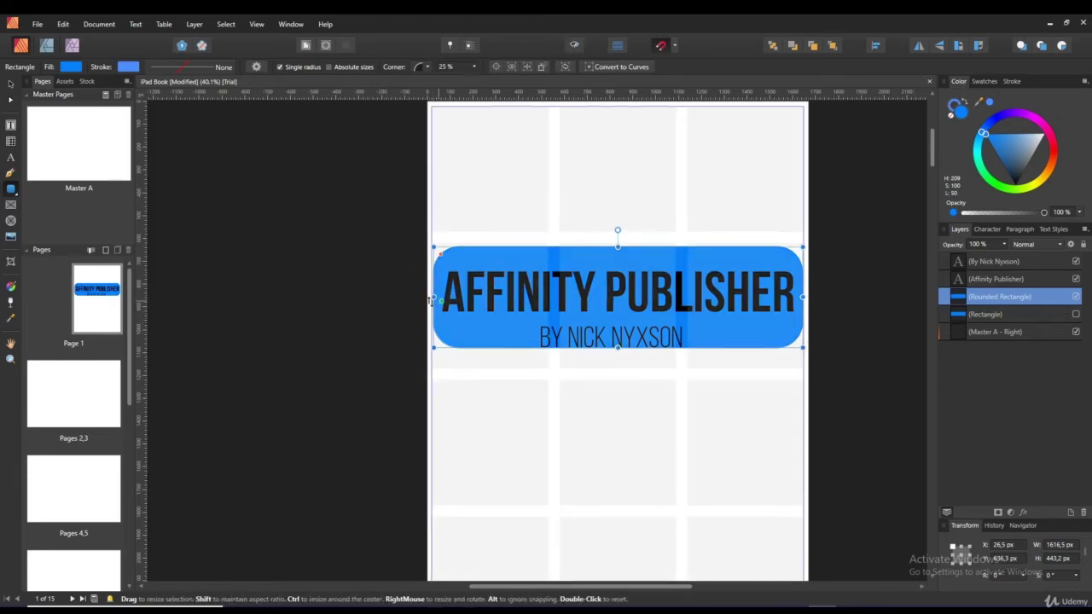
pyautogui.moveTo(433, 297); pyautogui.dragTo(431, 297)
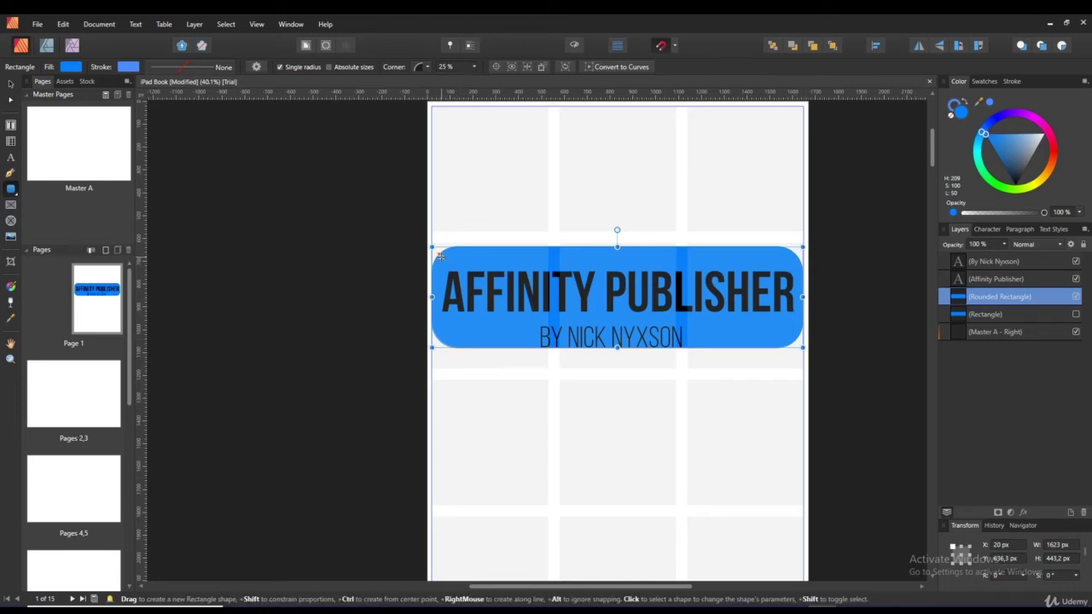
pyautogui.scroll(2, 413, 248)
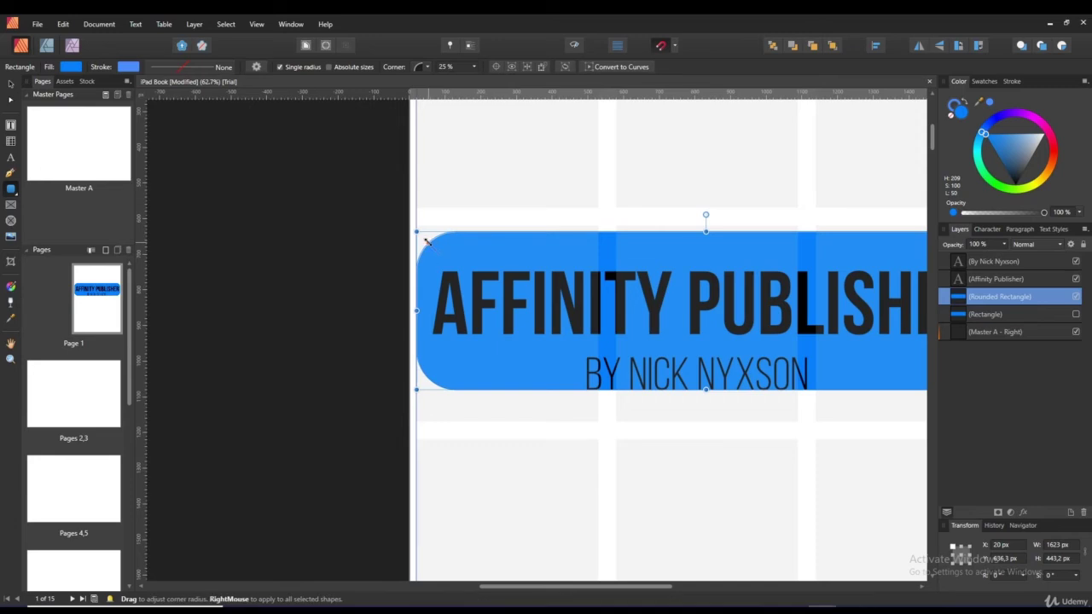
pyautogui.moveTo(424, 242); pyautogui.dragTo(419, 236)
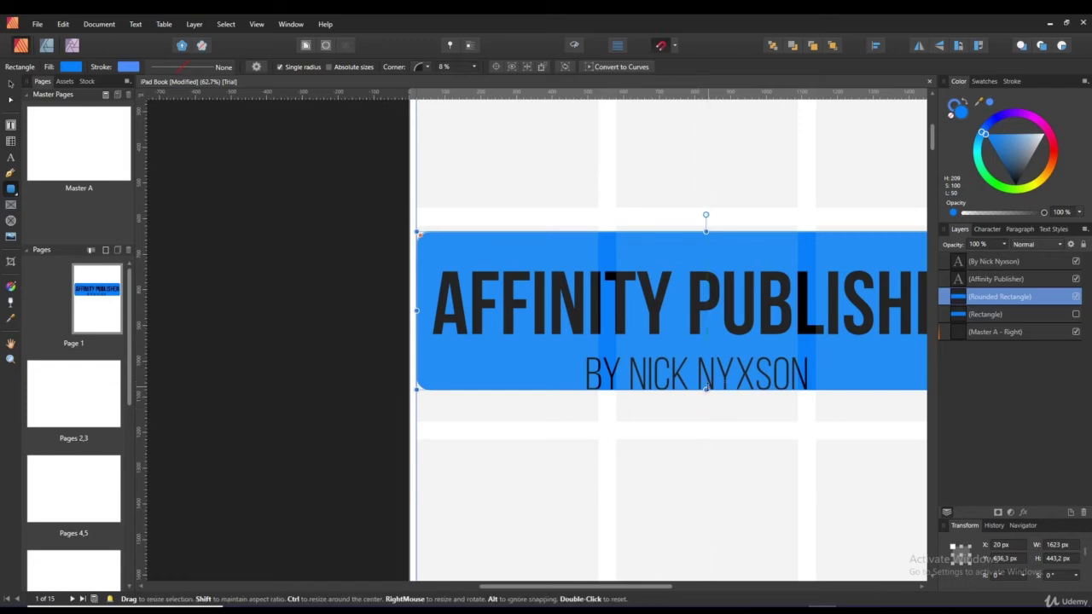
pyautogui.moveTo(705, 389); pyautogui.dragTo(705, 412)
pyautogui.hscroll(4, 679, 460)
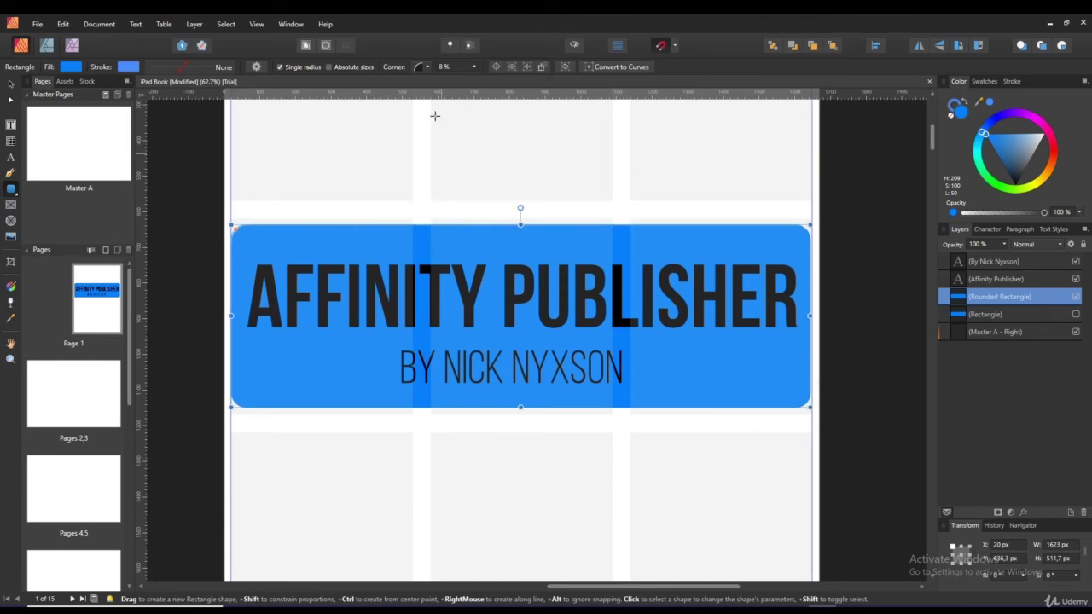
# Hide the guides and delete the old hidden rectangle.
pyautogui.click(575, 46)
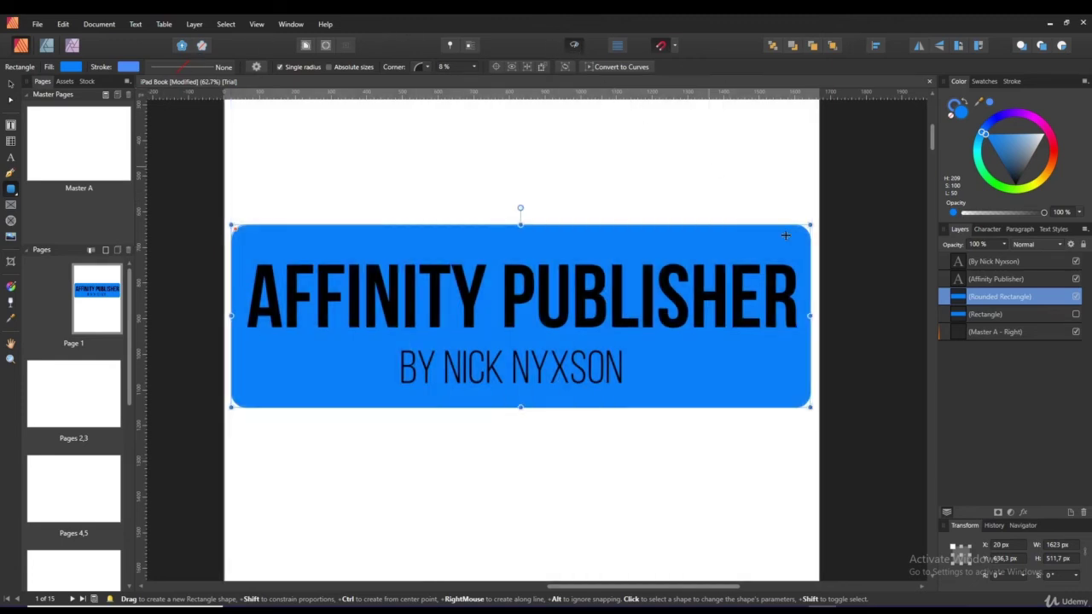
pyautogui.click(1049, 314)
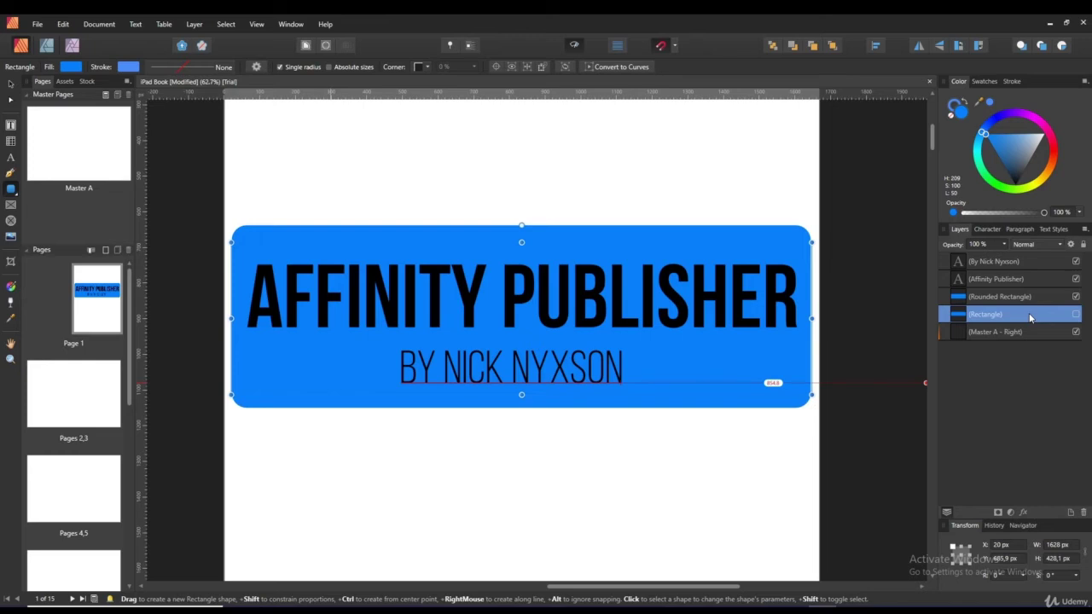
pyautogui.press('Delete')
pyautogui.scroll(-5, 802, 415)
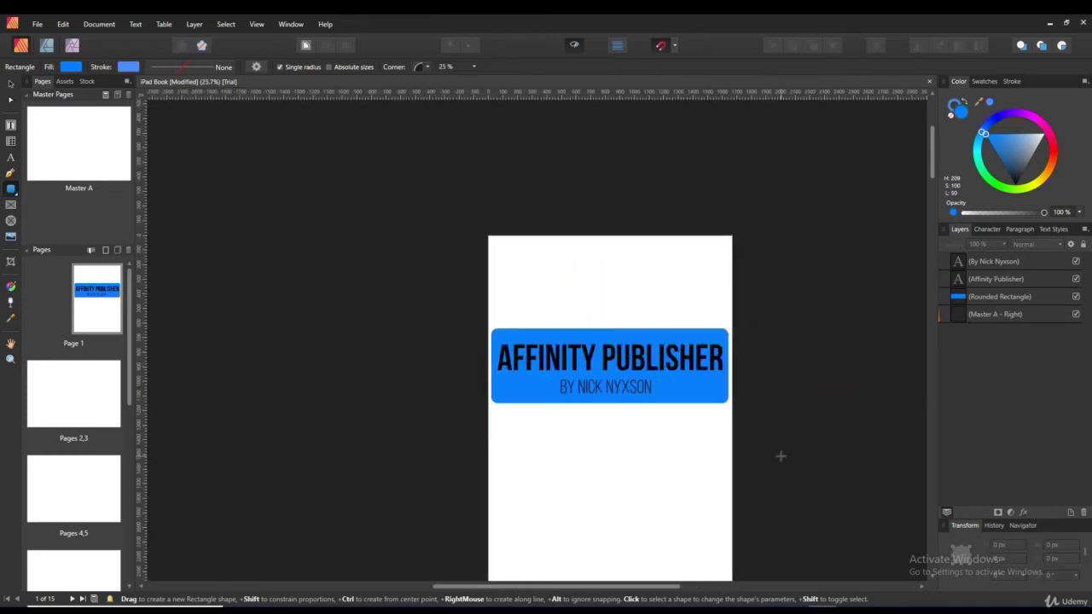
# Choose the Artistic Text Tool and zoom in on the area below the banner.
pyautogui.scroll(-2, 781, 457)
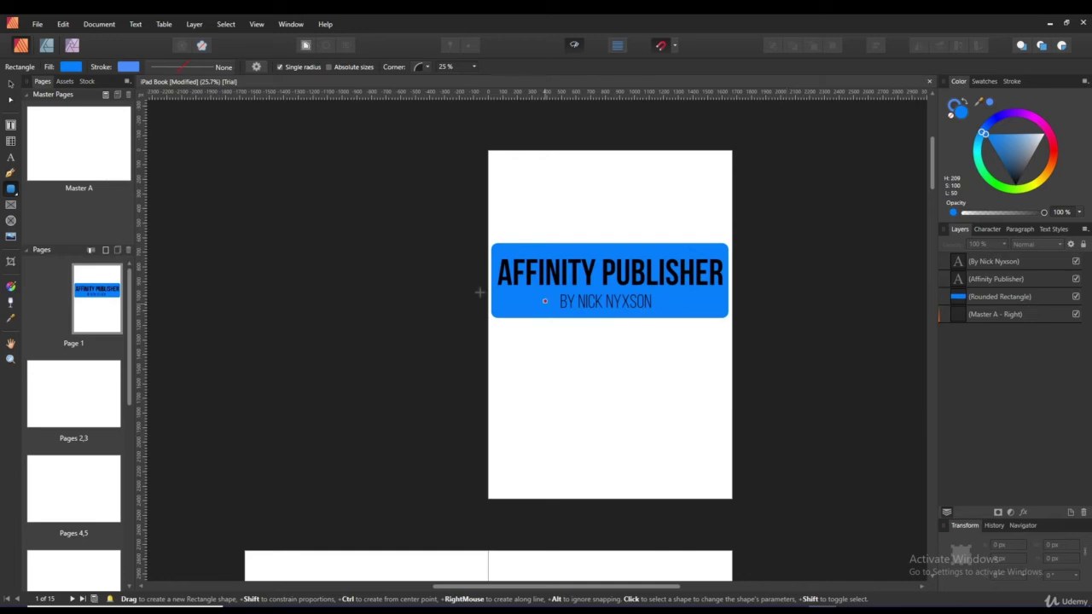
pyautogui.click(10, 158)
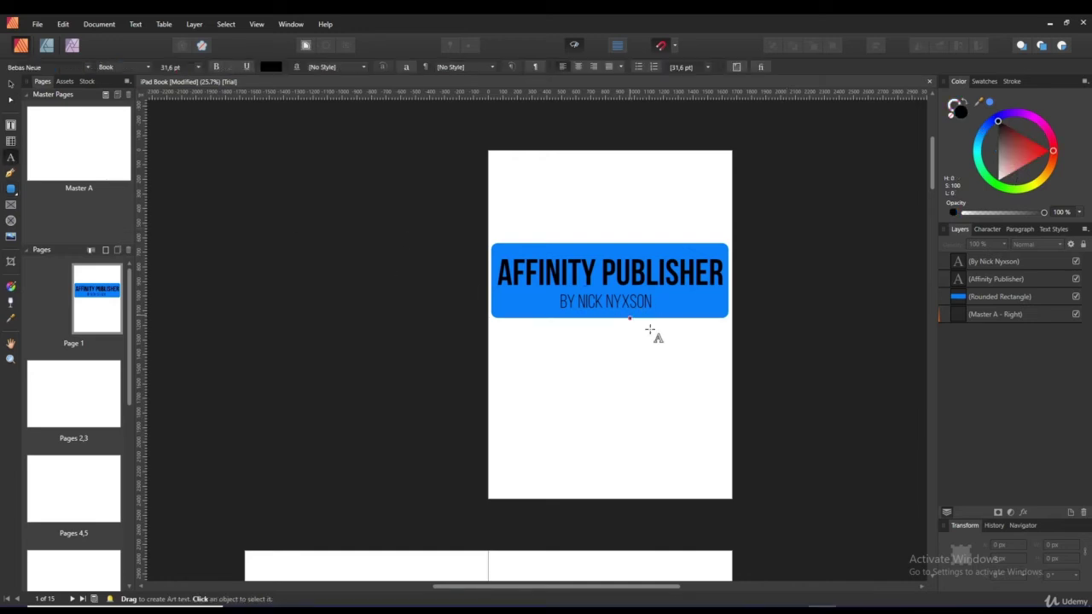
pyautogui.scroll(2, 600, 364)
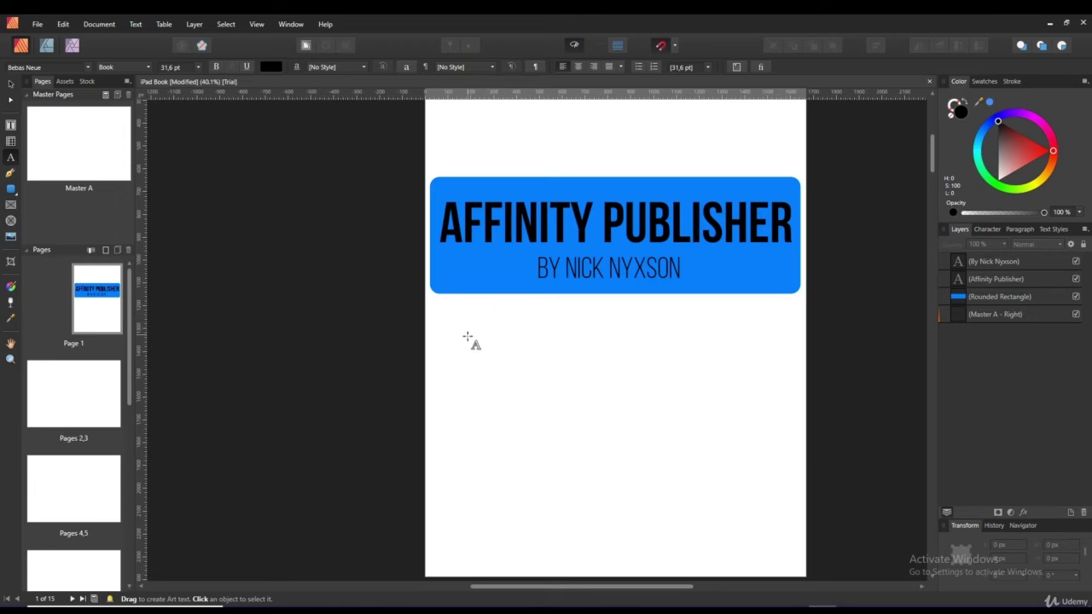
pyautogui.scroll(1, 599, 362)
pyautogui.scroll(1, 520, 334)
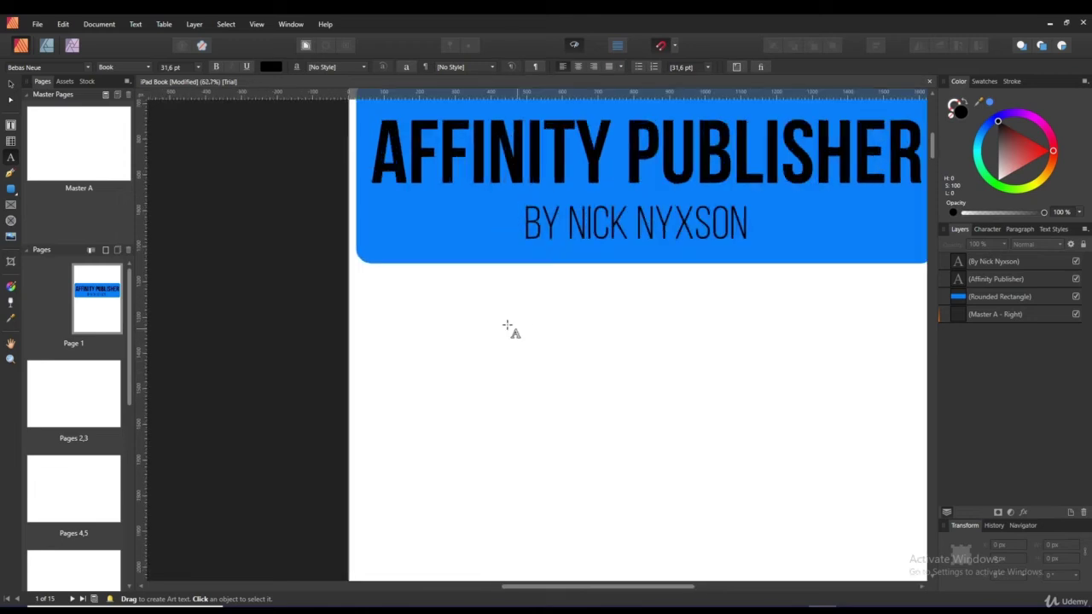
# Type 'Everything you need to know about' / 'affinity publisher' as two-line art text beneath the banner.
pyautogui.moveTo(521, 318); pyautogui.dragTo(521, 319)
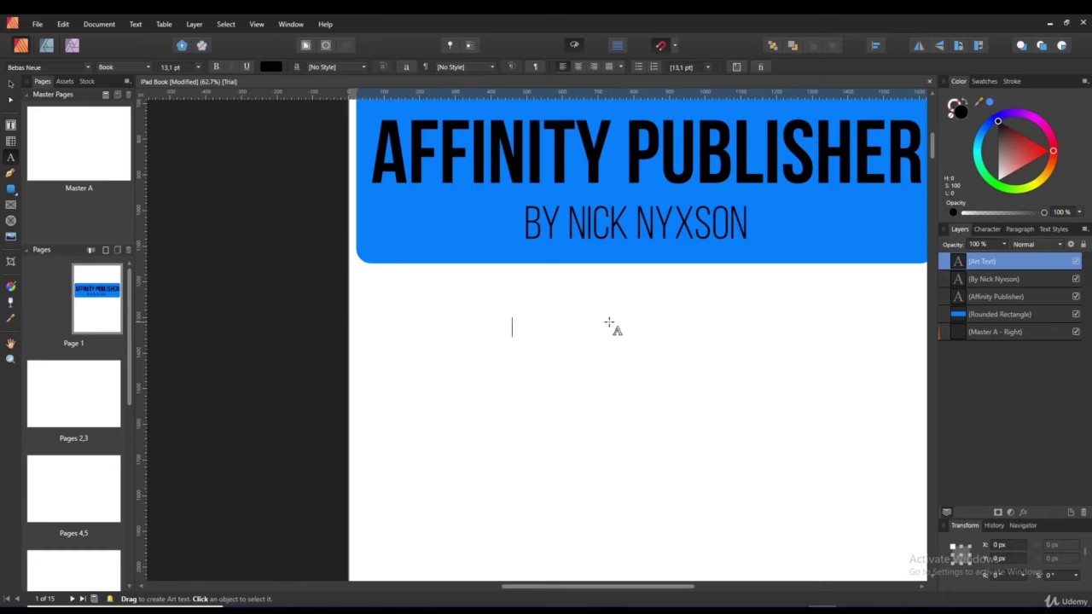
pyautogui.write('Everyth')
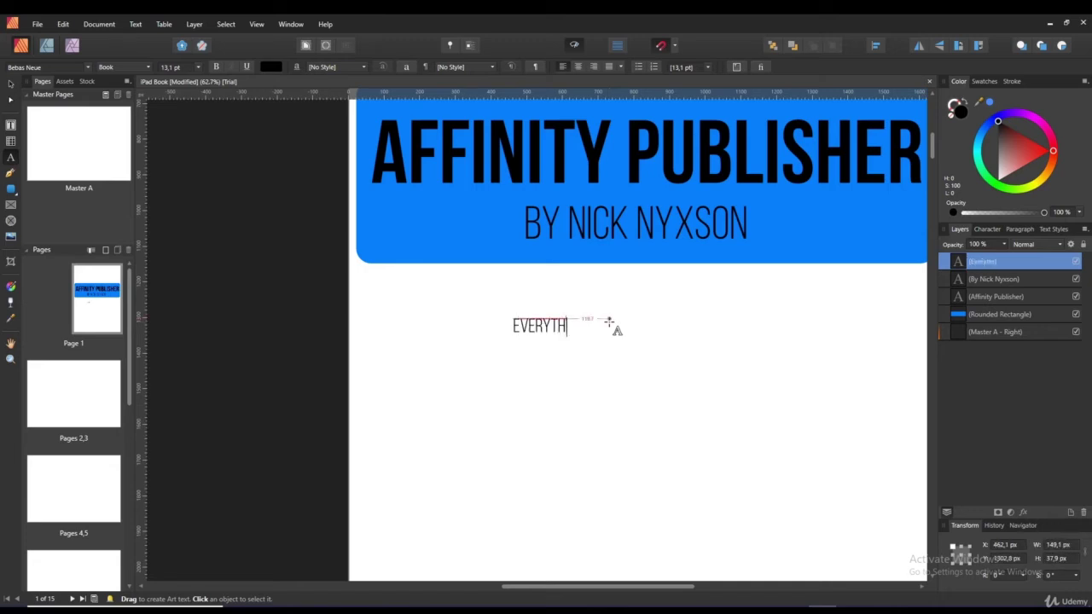
pyautogui.write('ing you ne')
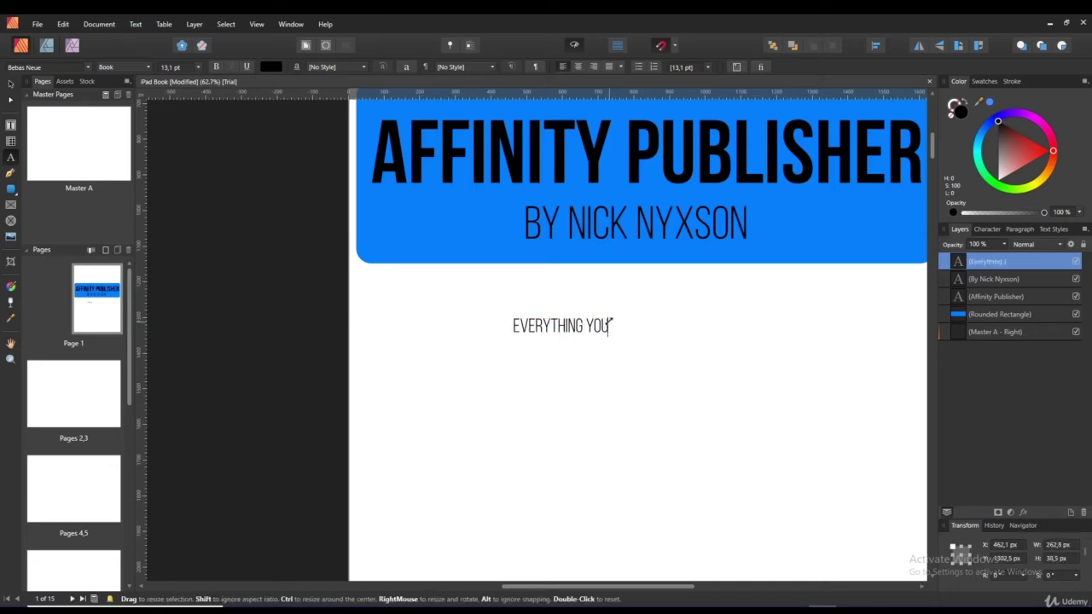
pyautogui.write('ed to k')
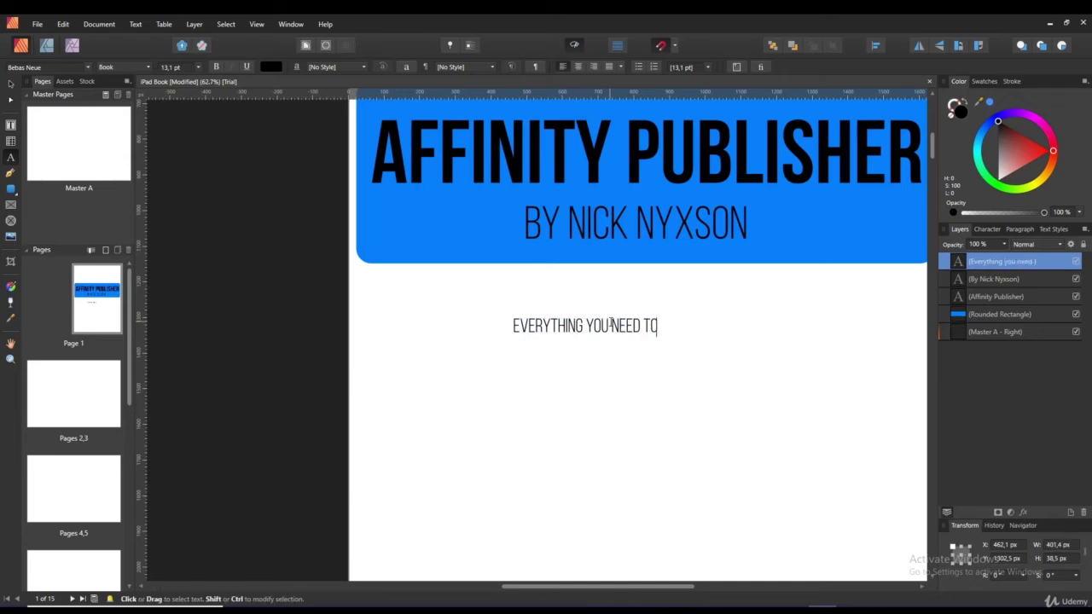
pyautogui.write('now abou')
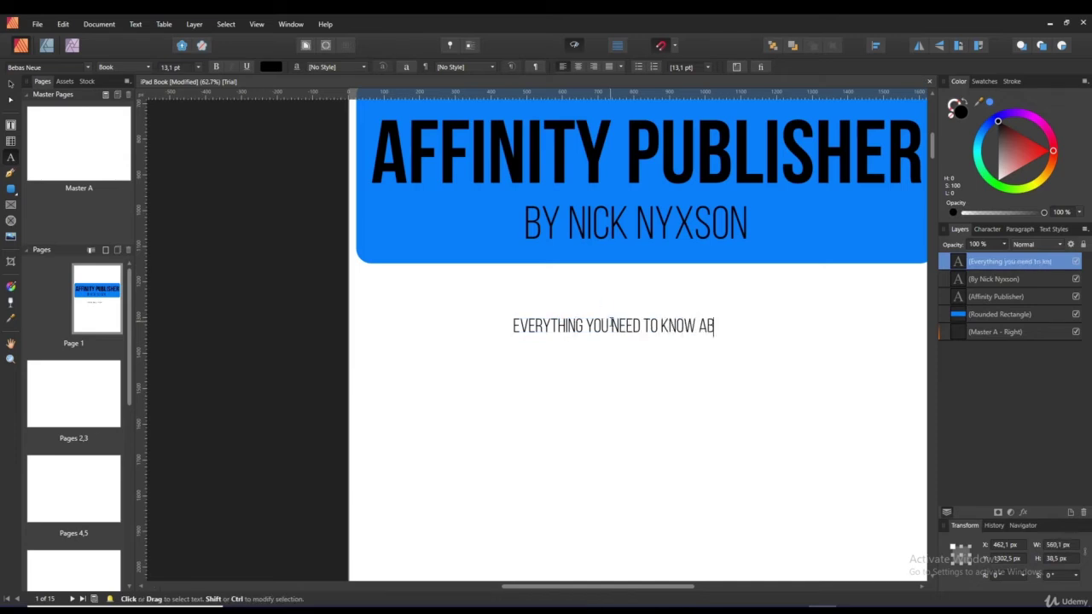
pyautogui.write('t')
pyautogui.write('affinity publish')
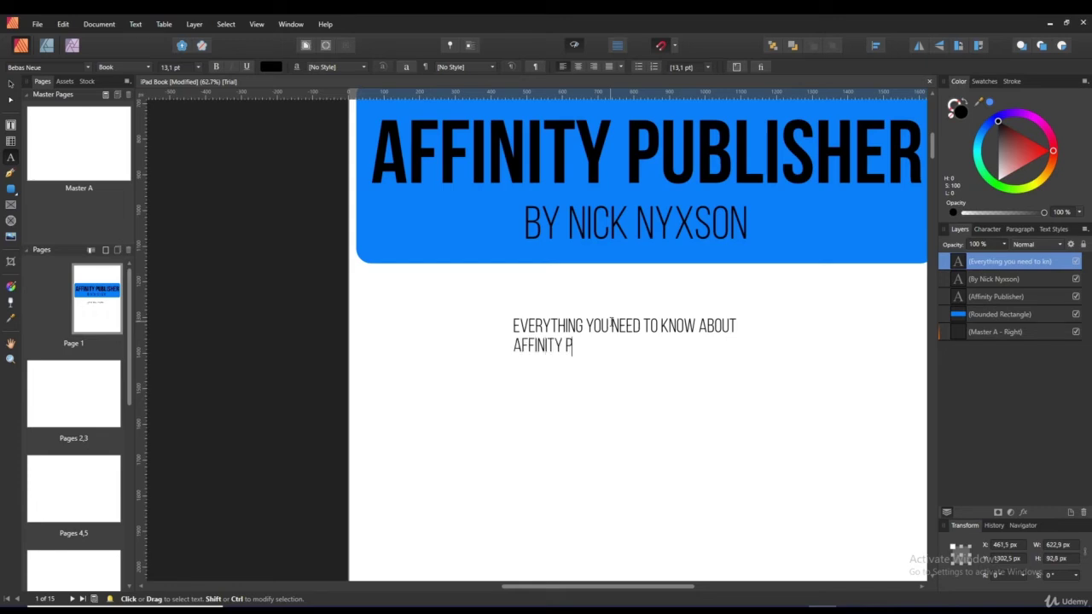
pyautogui.write('er')
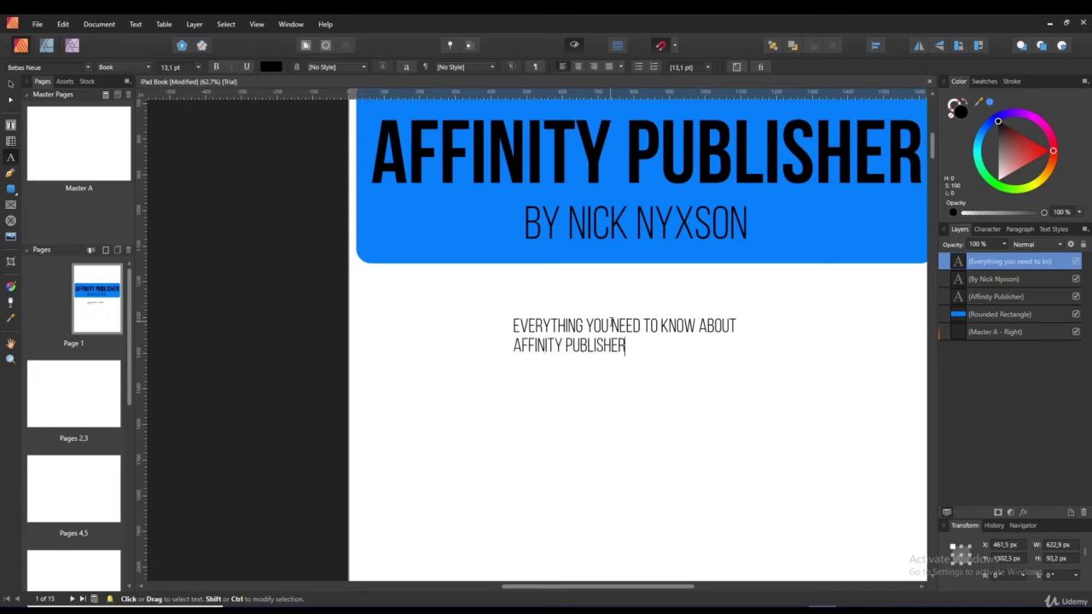
pyautogui.press('Escape')
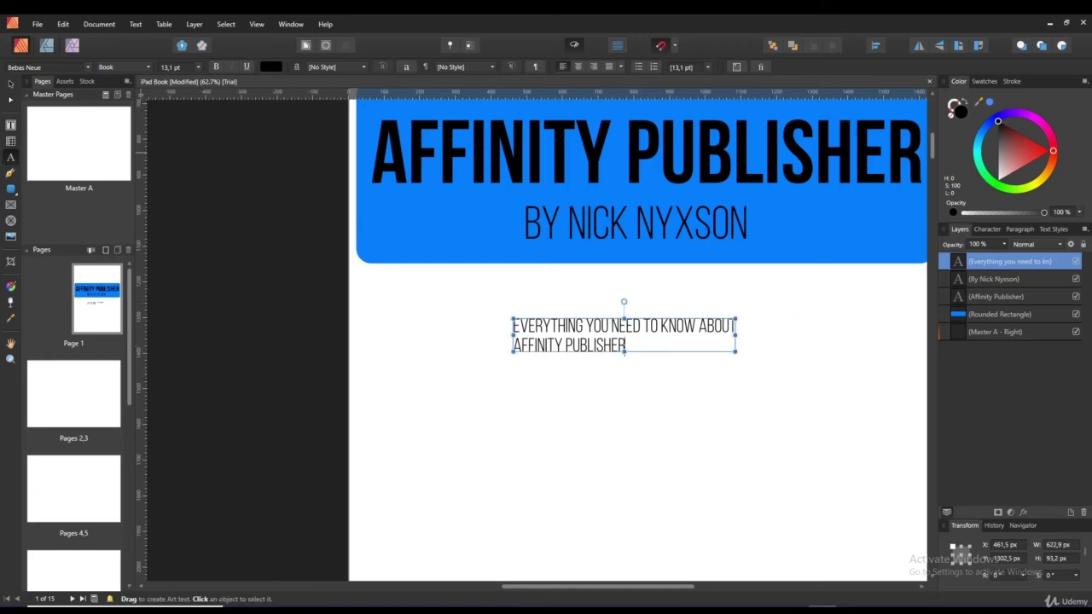
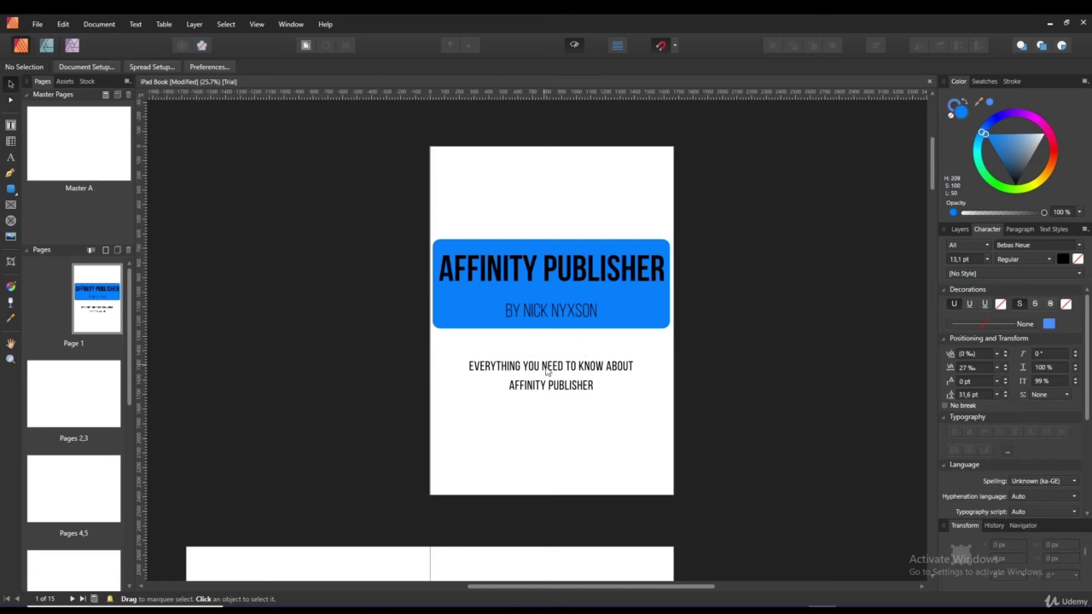
# Select the two-line tagline text frame.
pyautogui.click(547, 372)
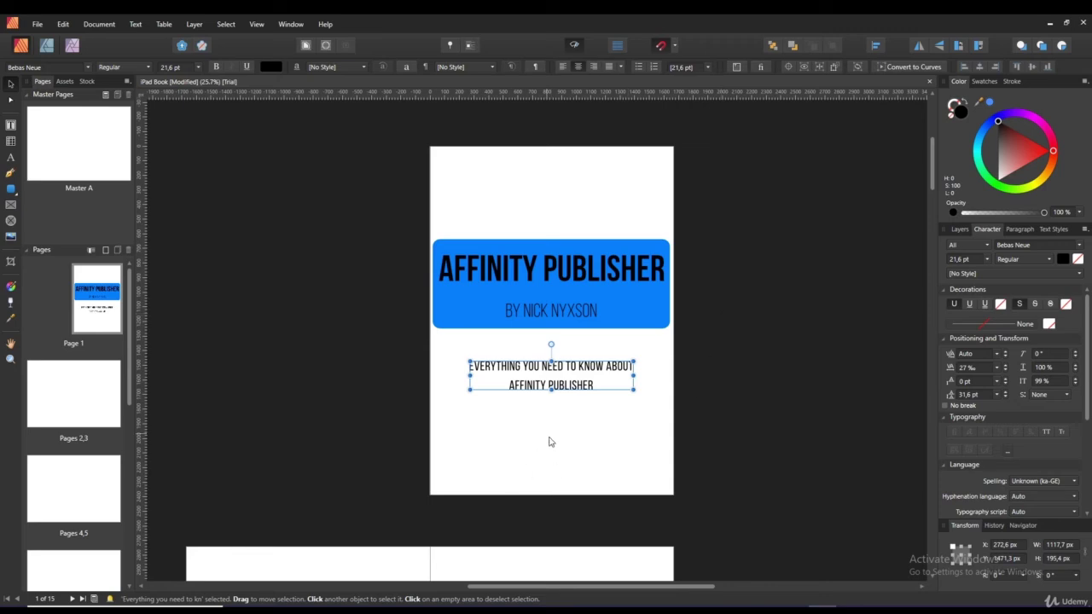
# Zoom in, centre the tagline horizontally, then drag it back just below the blue banner.
pyautogui.hotkey('ctrl', '+')
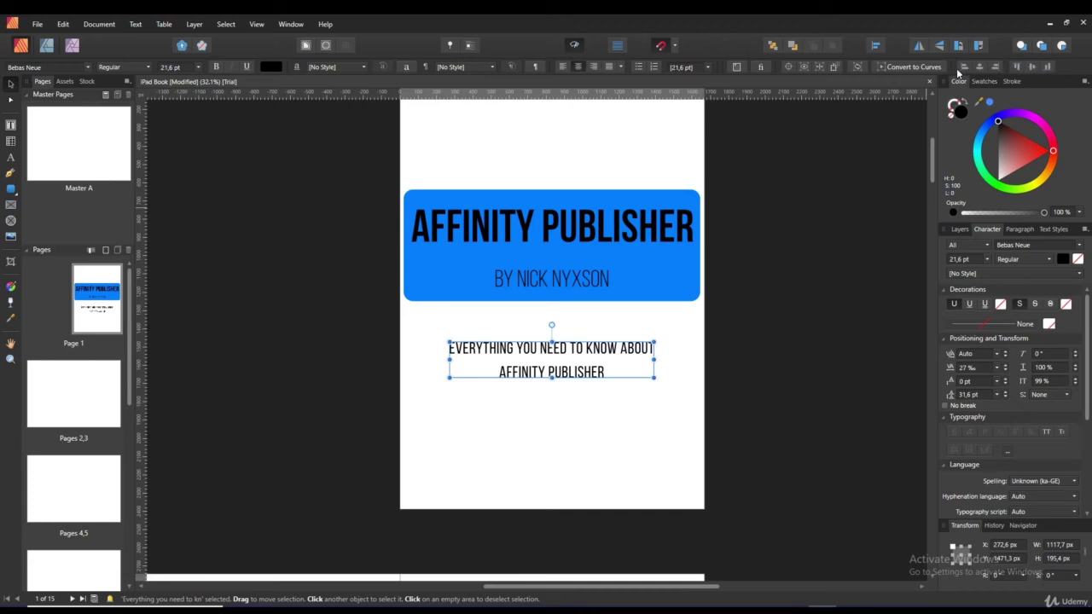
pyautogui.click(981, 68)
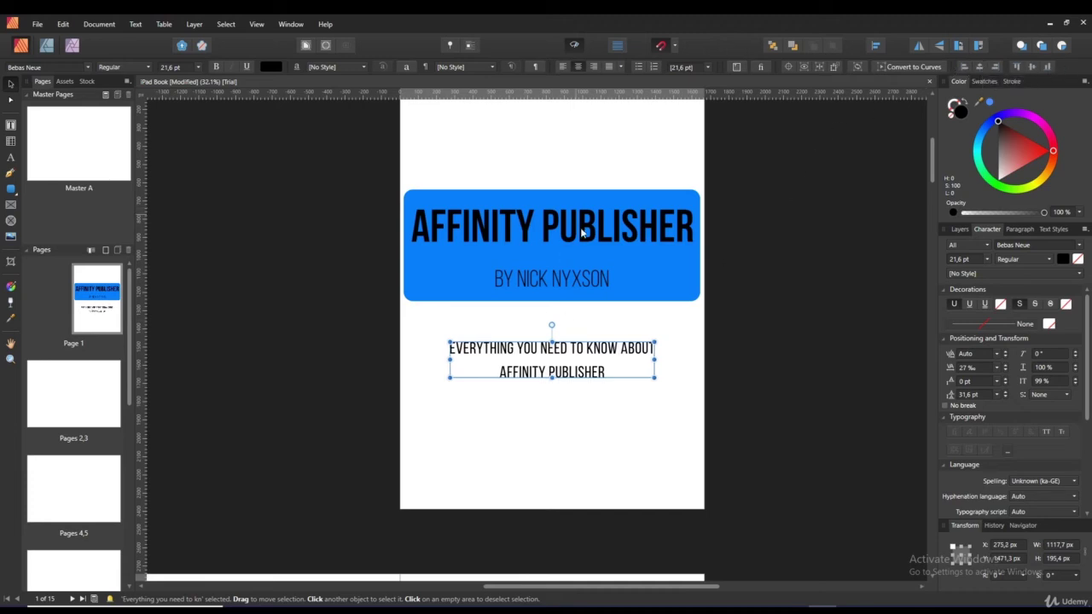
pyautogui.click(964, 67)
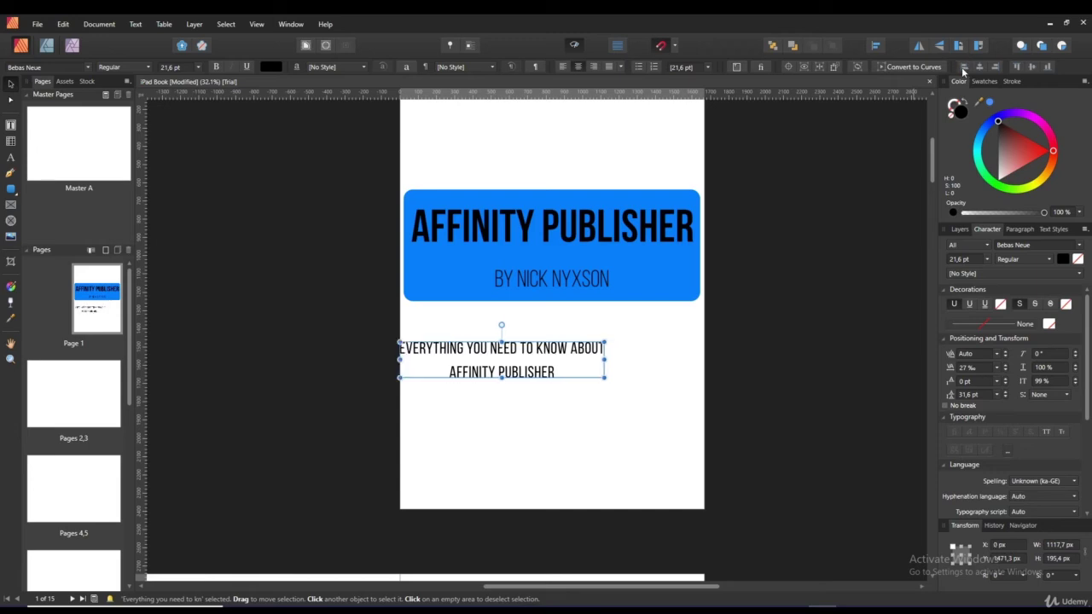
pyautogui.click(981, 68)
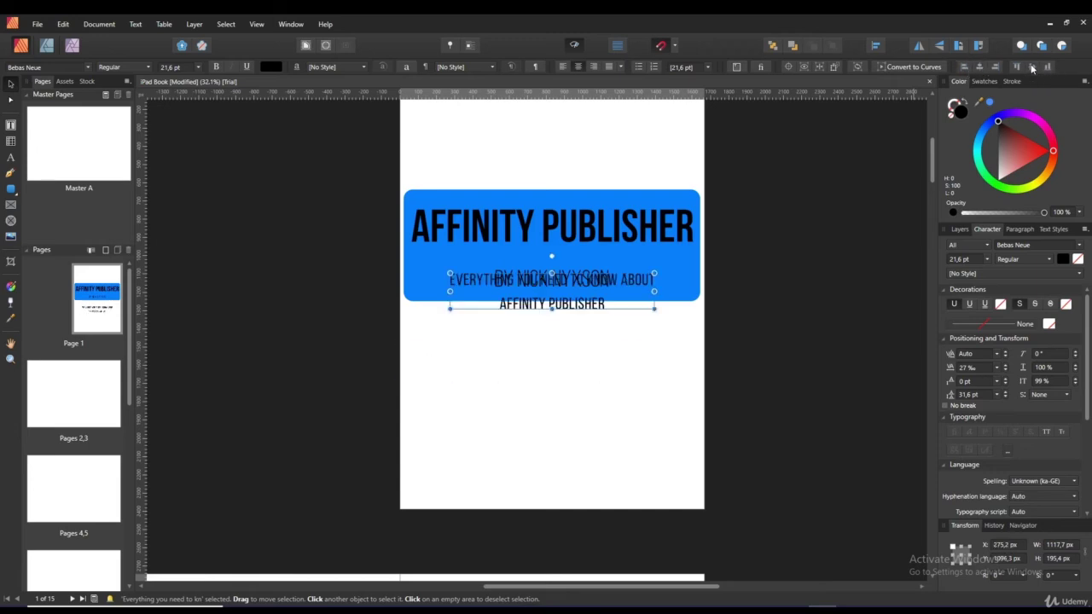
pyautogui.click(1032, 67)
pyautogui.moveTo(617, 304); pyautogui.dragTo(617, 382)
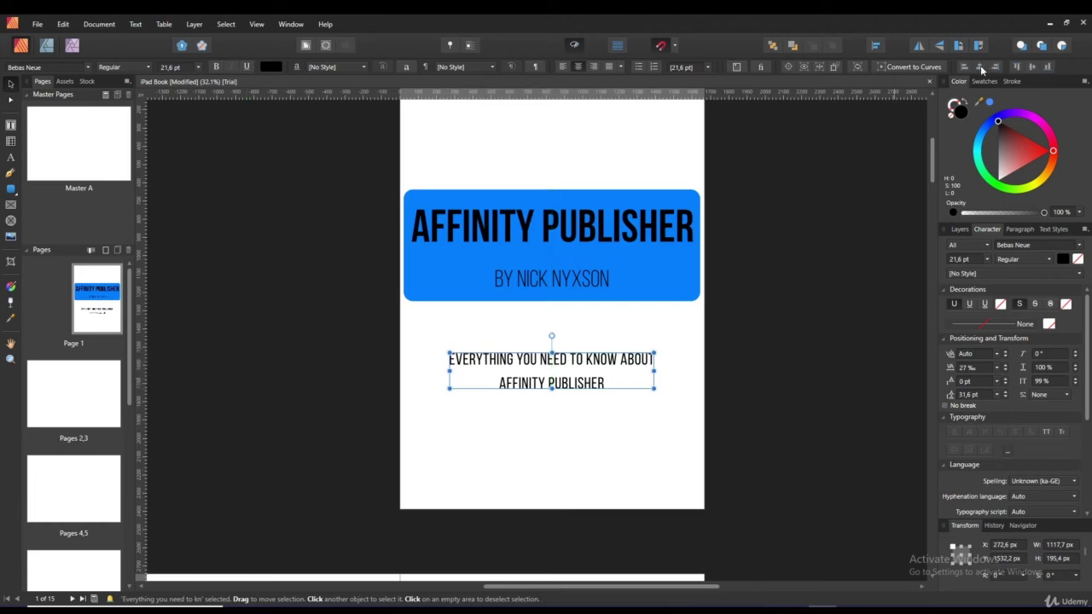
pyautogui.click(808, 292)
pyautogui.scroll(2, 848, 392)
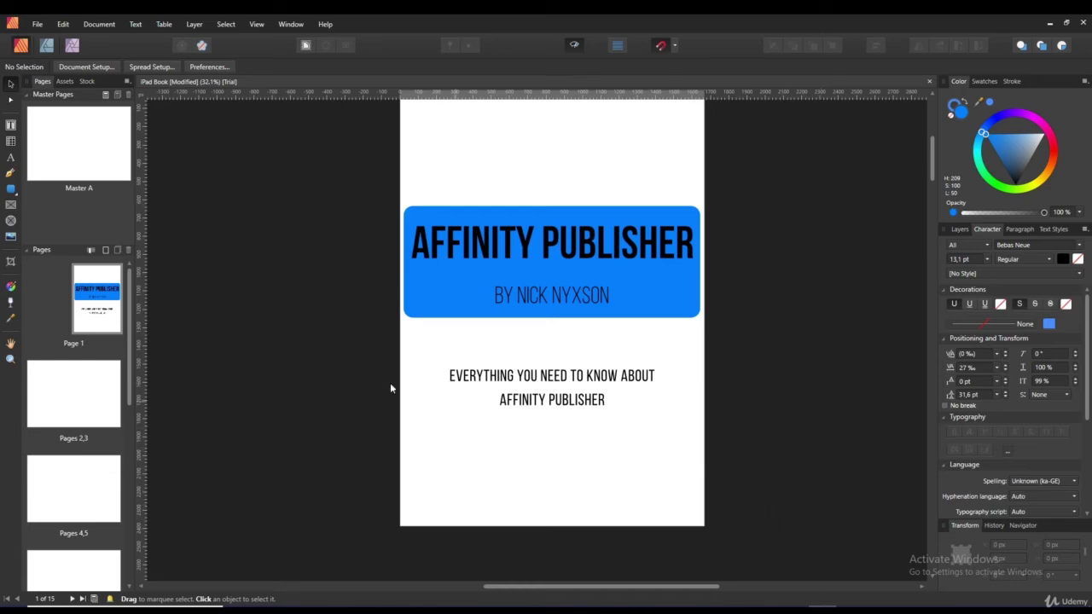
# Draw a triangle near the bottom of the page and fill it red.
pyautogui.click(10, 189)
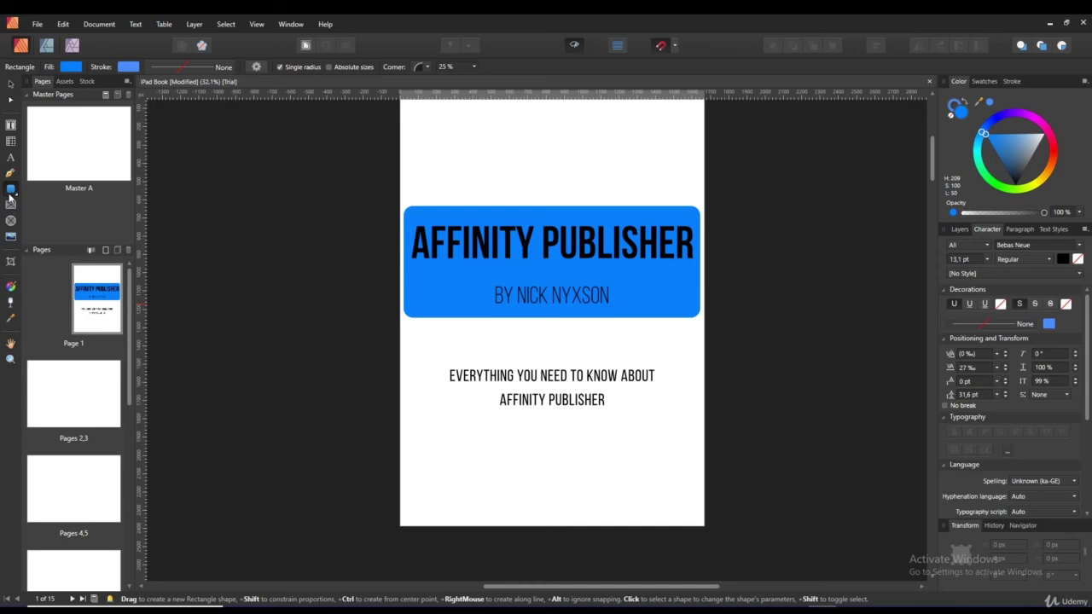
pyautogui.click(10, 195)
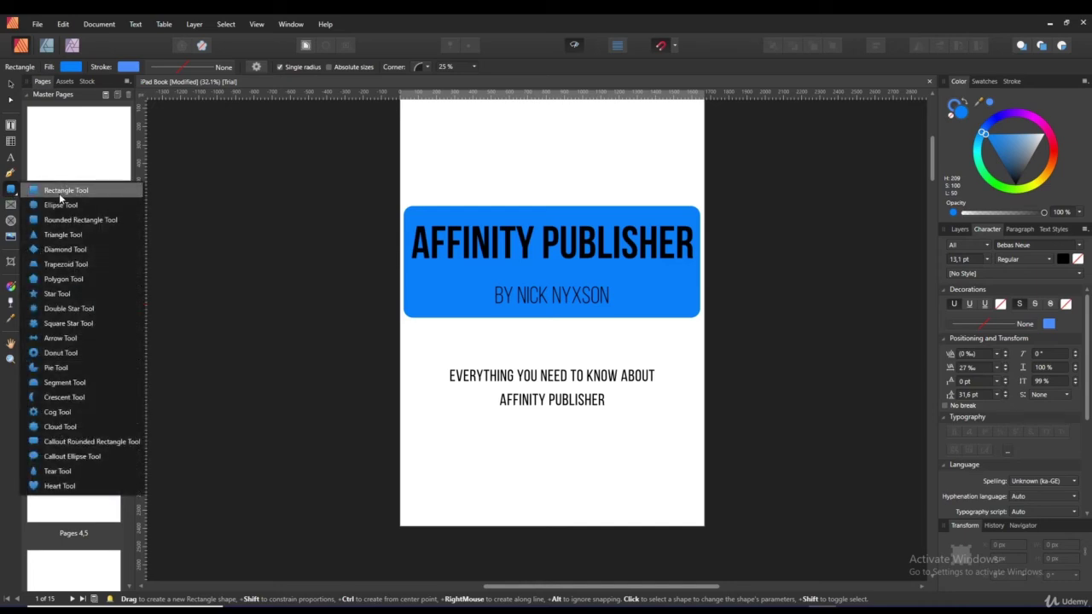
pyautogui.click(89, 233)
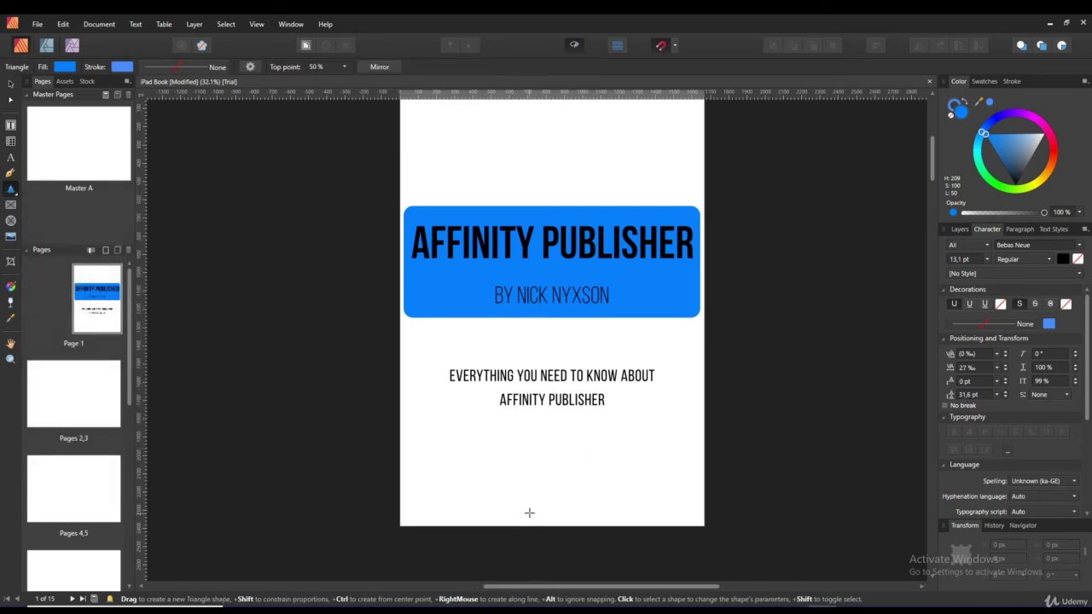
pyautogui.moveTo(529, 513); pyautogui.dragTo(617, 452)
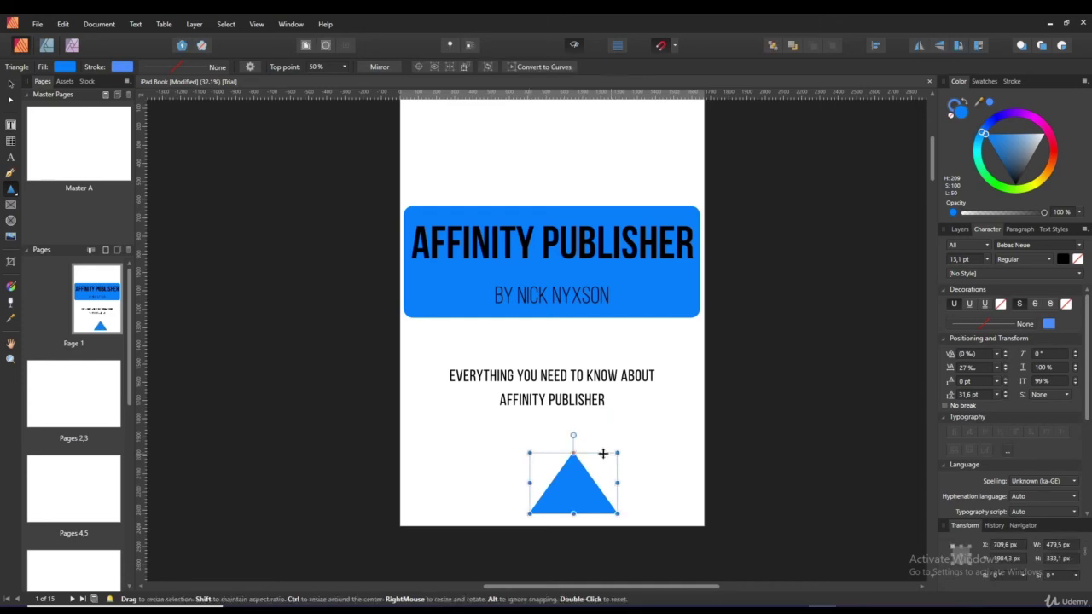
pyautogui.click(66, 69)
pyautogui.click(133, 154)
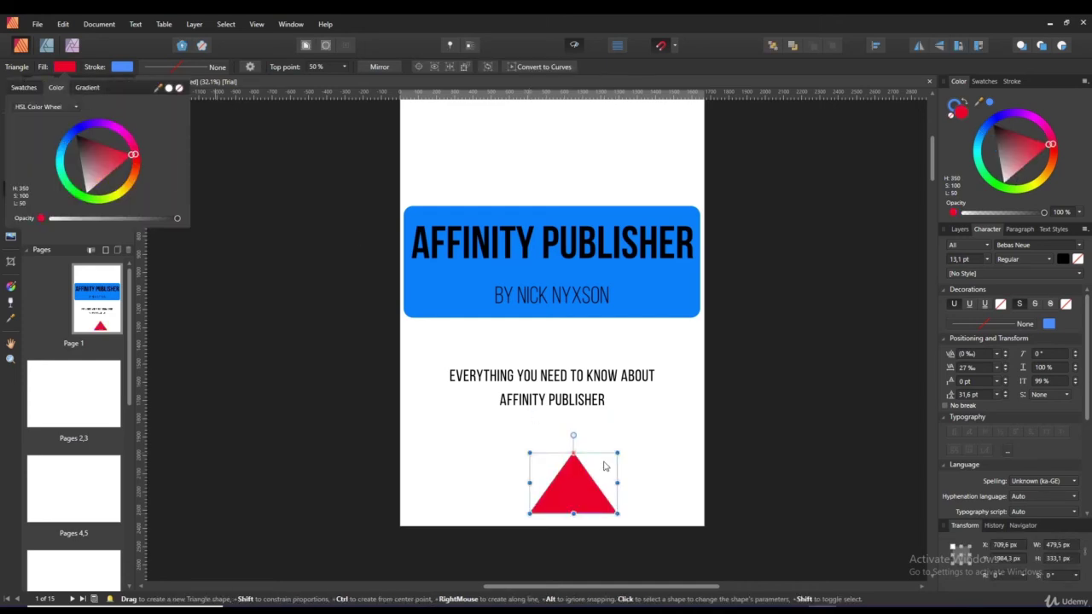
# Enlarge the red triangle, move it into the bottom-right corner and rotate it about -15°.
pyautogui.moveTo(617, 452); pyautogui.dragTo(662, 398)
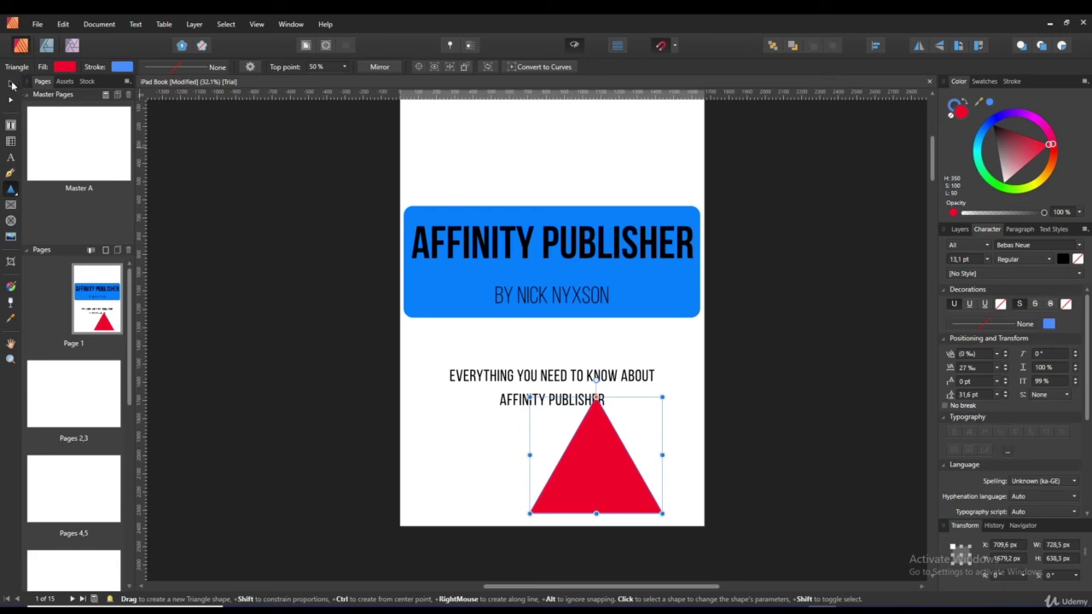
pyautogui.click(11, 84)
pyautogui.moveTo(600, 473); pyautogui.dragTo(685, 499)
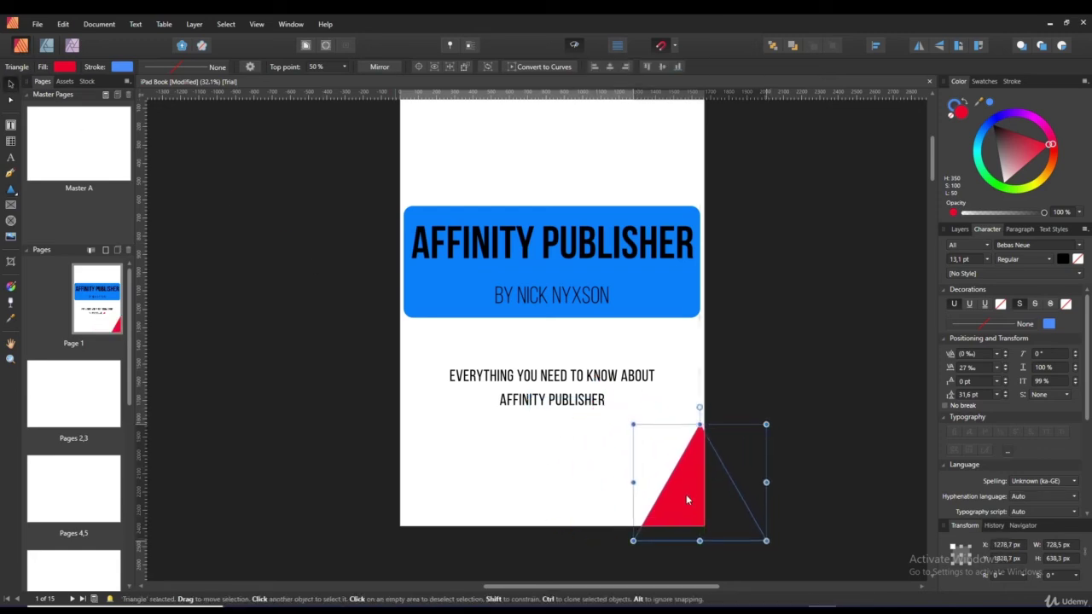
pyautogui.moveTo(699, 407); pyautogui.dragTo(719, 407)
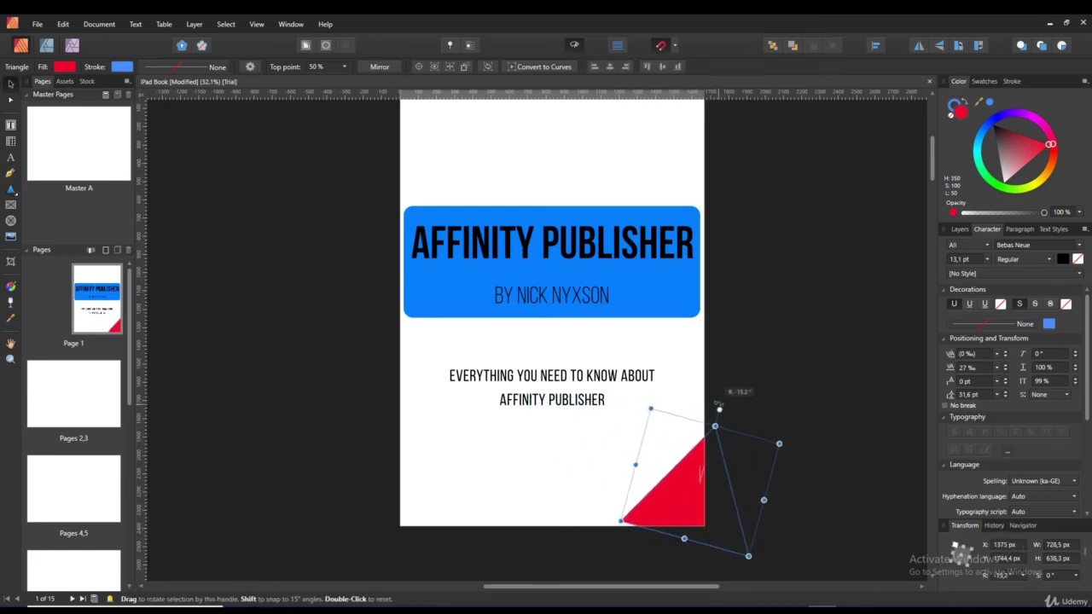
pyautogui.moveTo(741, 500); pyautogui.dragTo(737, 514)
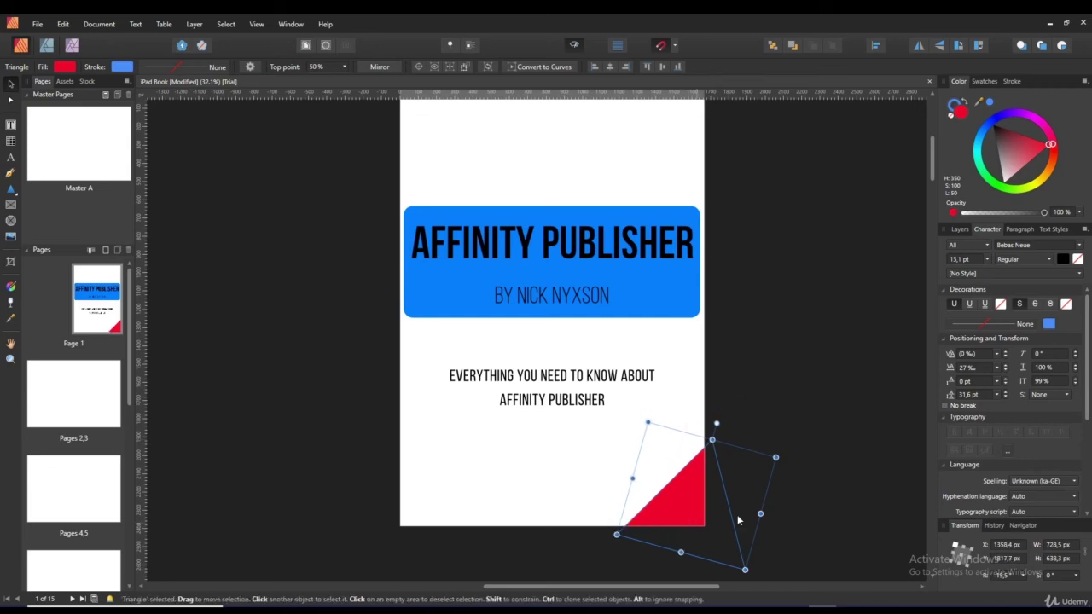
pyautogui.click(737, 514)
# Show the Layers list, then use Clear Masters on the Page 1 thumbnail.
pyautogui.scroll(1, 811, 477)
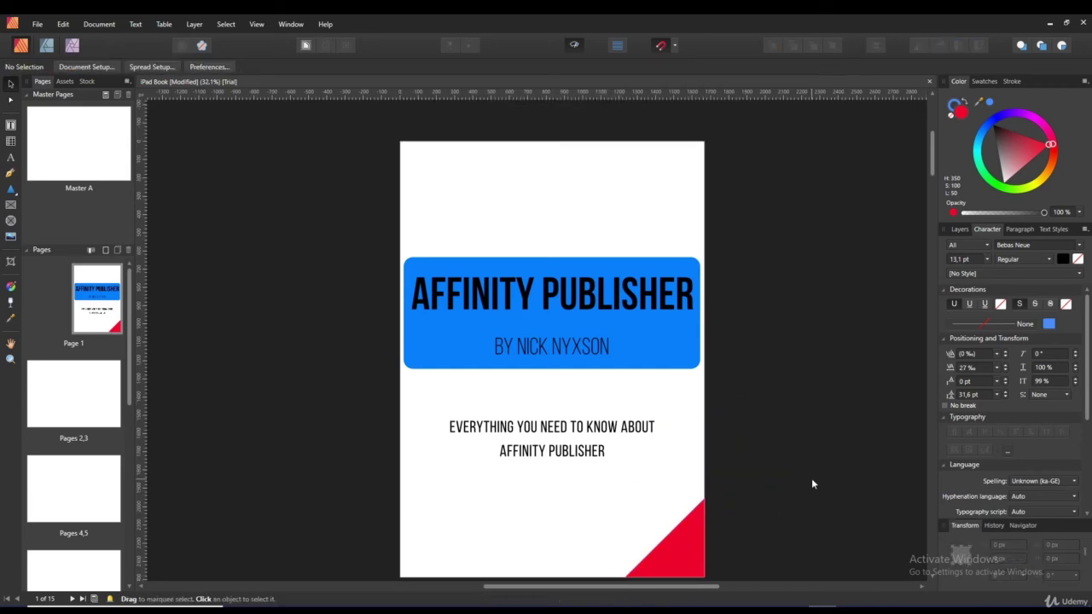
pyautogui.scroll(-1, 811, 477)
pyautogui.click(961, 229)
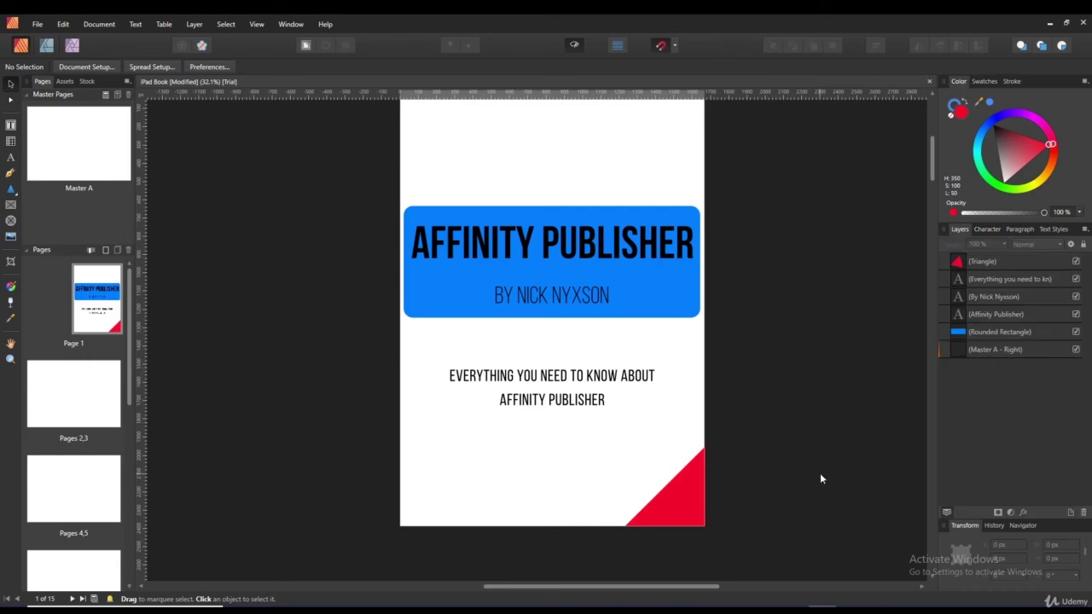
pyautogui.scroll(2, 745, 555)
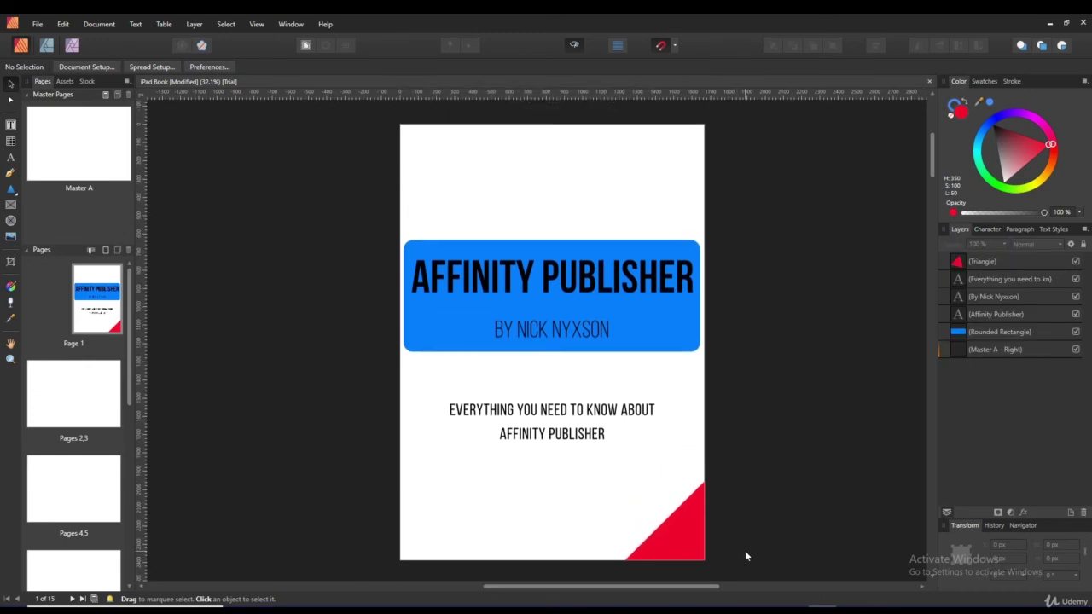
pyautogui.scroll(-2, 745, 554)
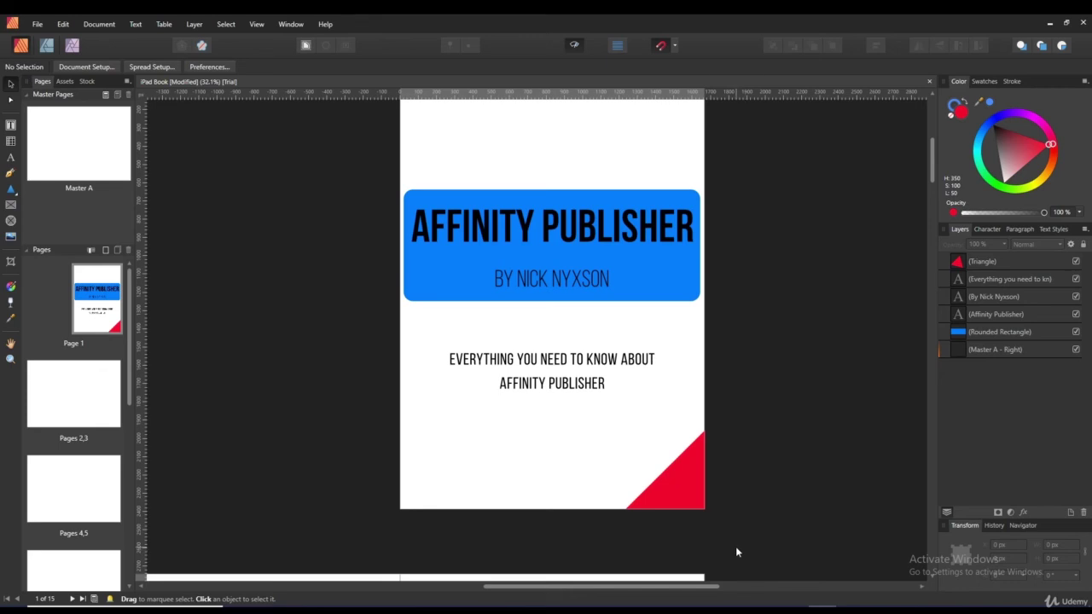
pyautogui.scroll(2, 735, 546)
pyautogui.scroll(-1, 775, 526)
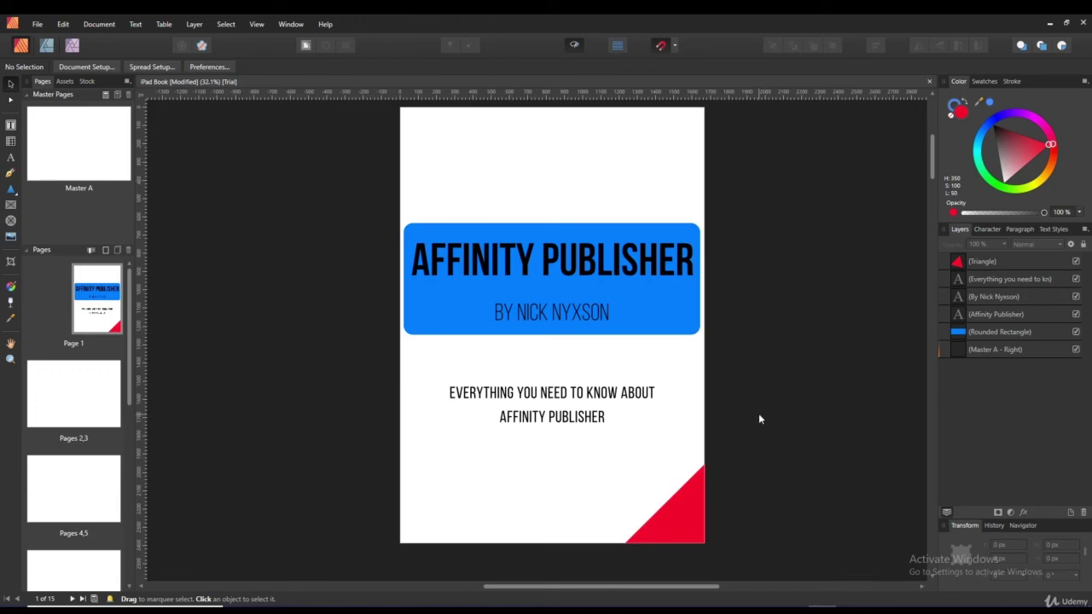
pyautogui.rightClick(91, 312)
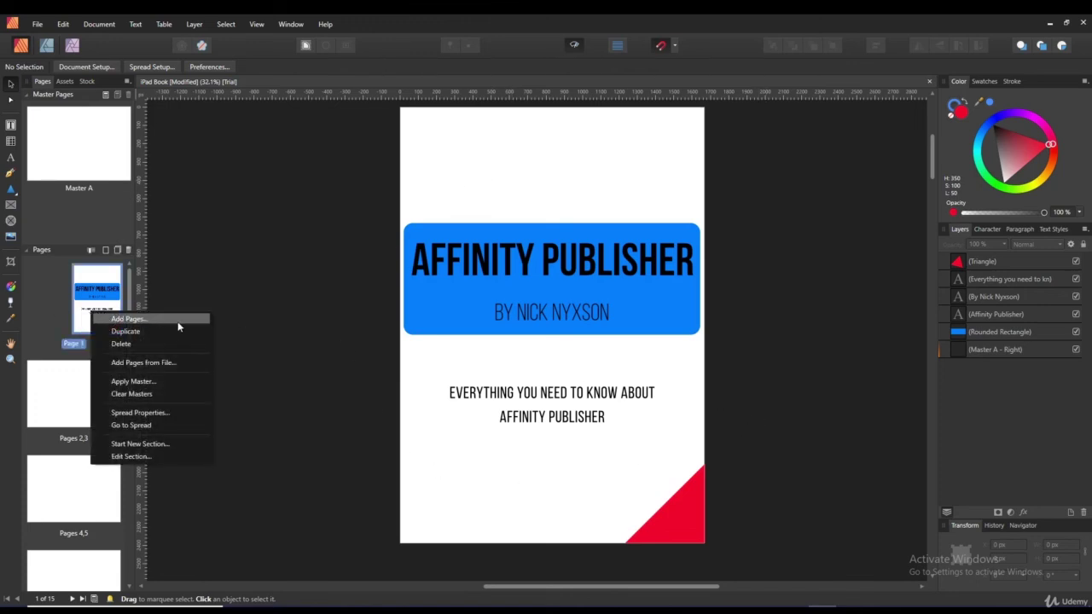
pyautogui.click(171, 394)
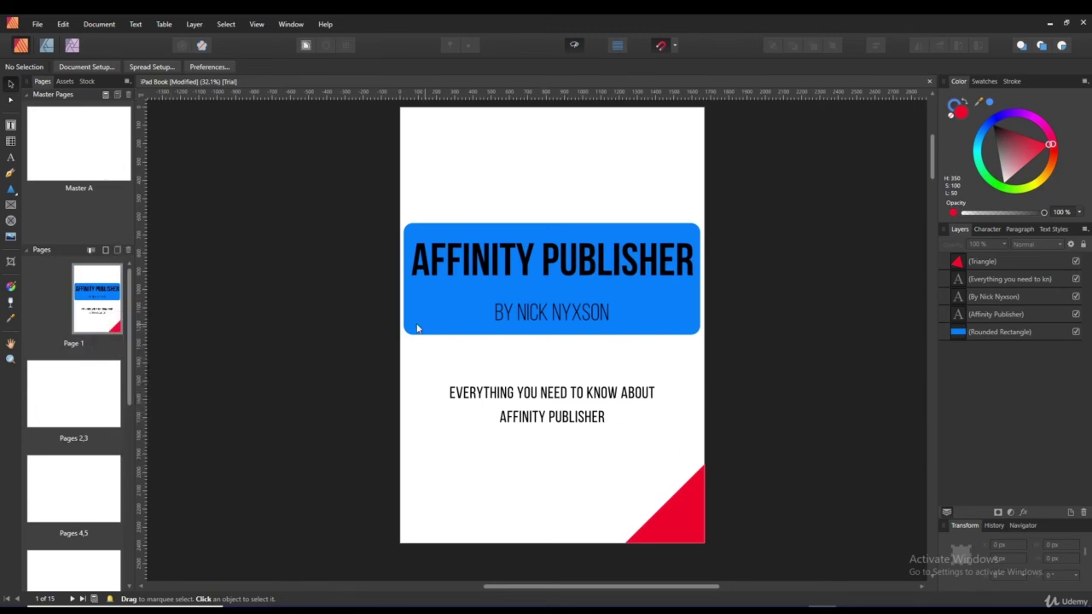
pyautogui.click(10, 188)
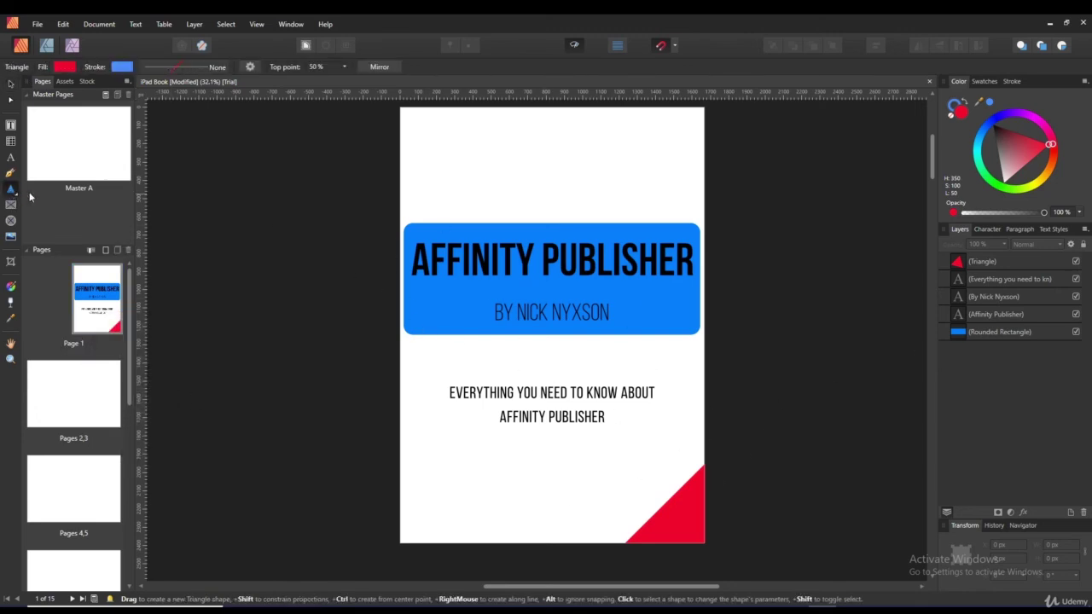
# Draw a full-page rectangle and move it below the Rounded Rectangle in Layers.
pyautogui.click(11, 194)
pyautogui.click(47, 193)
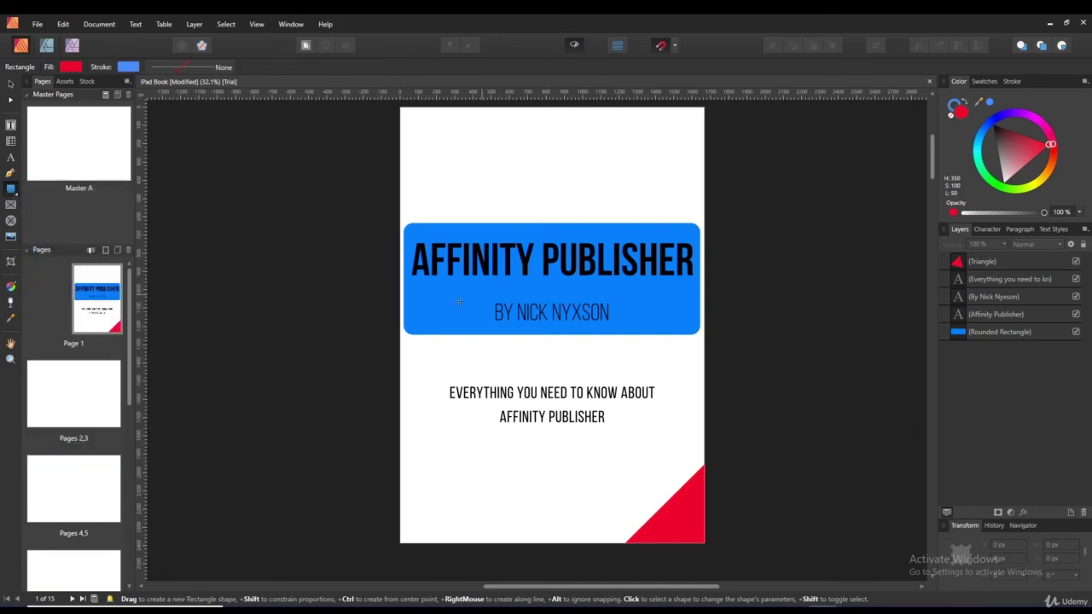
pyautogui.scroll(3, 313, 301)
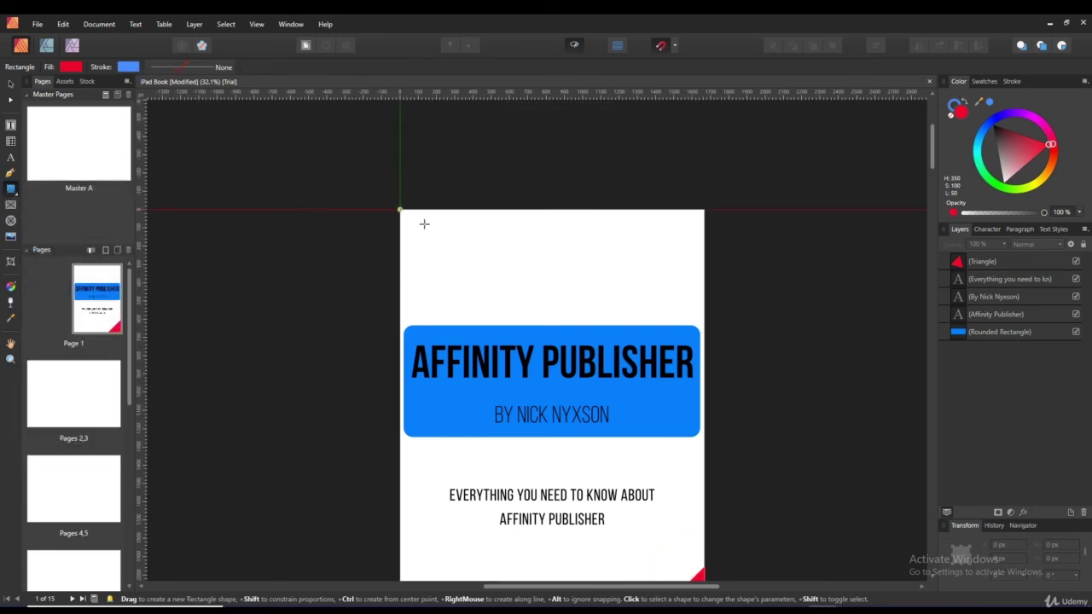
pyautogui.moveTo(400, 210); pyautogui.dragTo(710, 525)
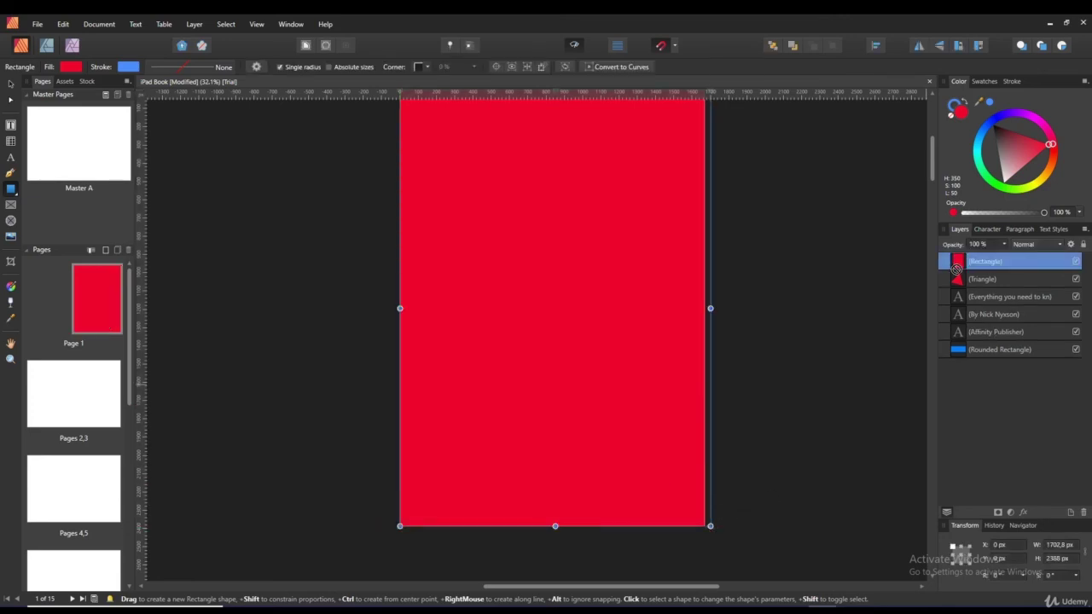
pyautogui.moveTo(956, 268); pyautogui.dragTo(960, 341)
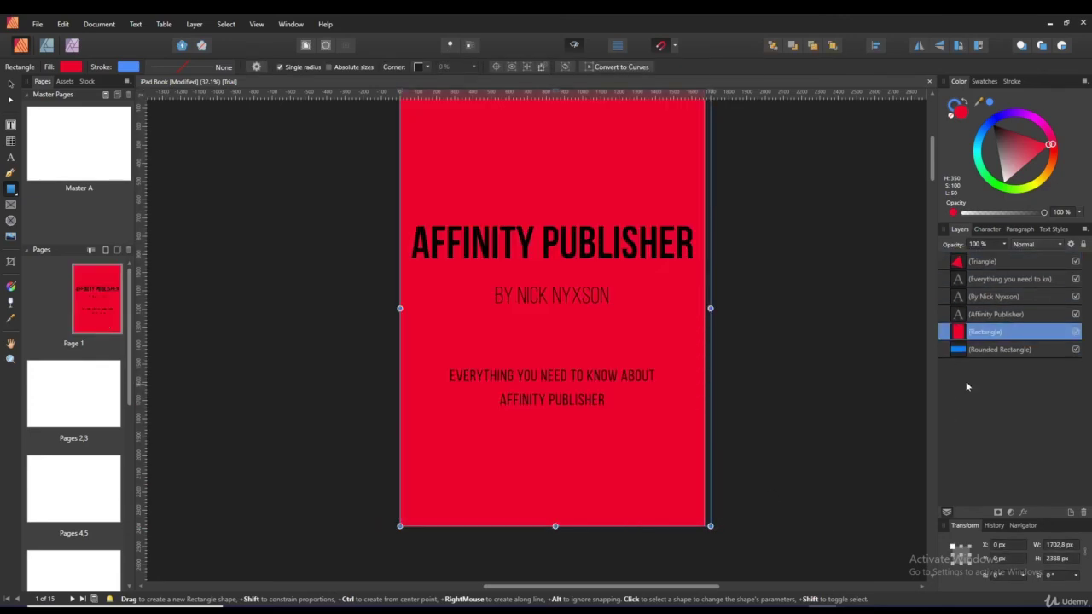
pyautogui.moveTo(965, 341); pyautogui.dragTo(964, 362)
# Set the background rectangle's width to 1668 px and fill it pale cream.
pyautogui.scroll(2, 680, 463)
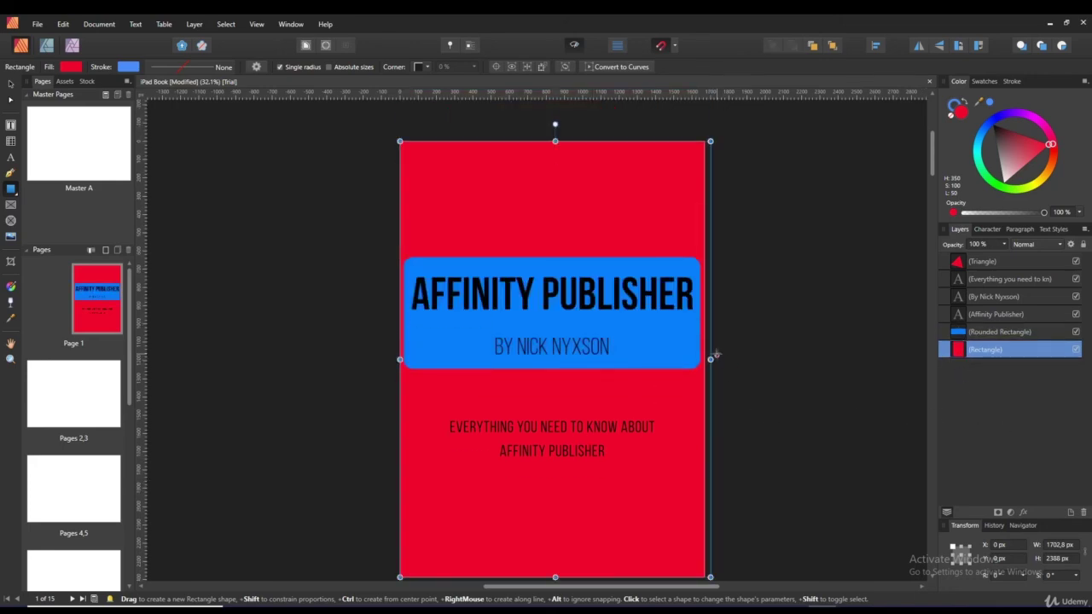
pyautogui.moveTo(710, 359); pyautogui.dragTo(704, 359)
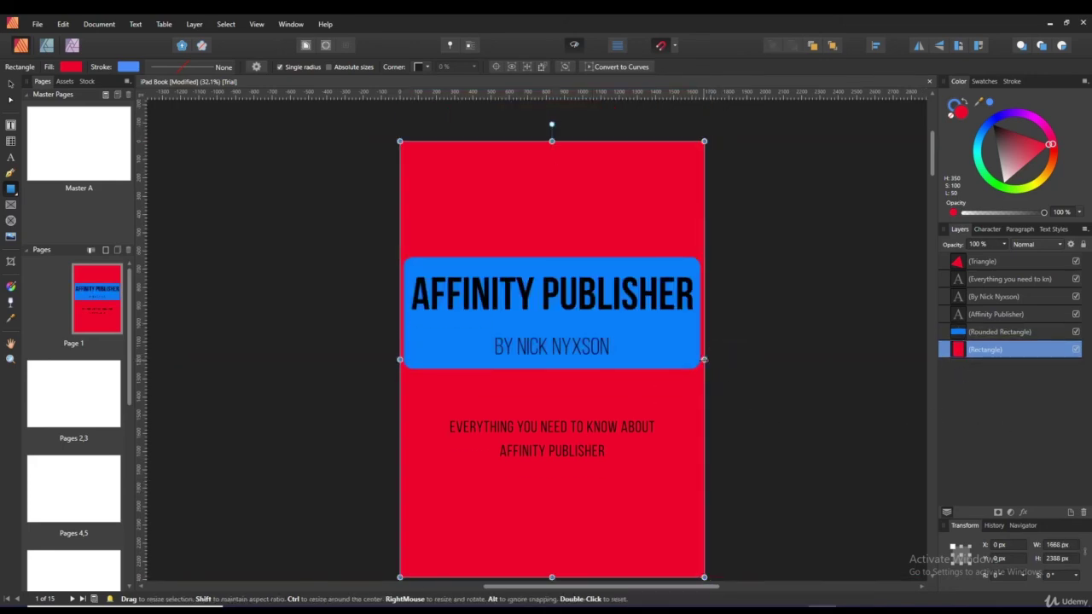
pyautogui.click(69, 67)
pyautogui.moveTo(134, 172); pyautogui.dragTo(81, 181)
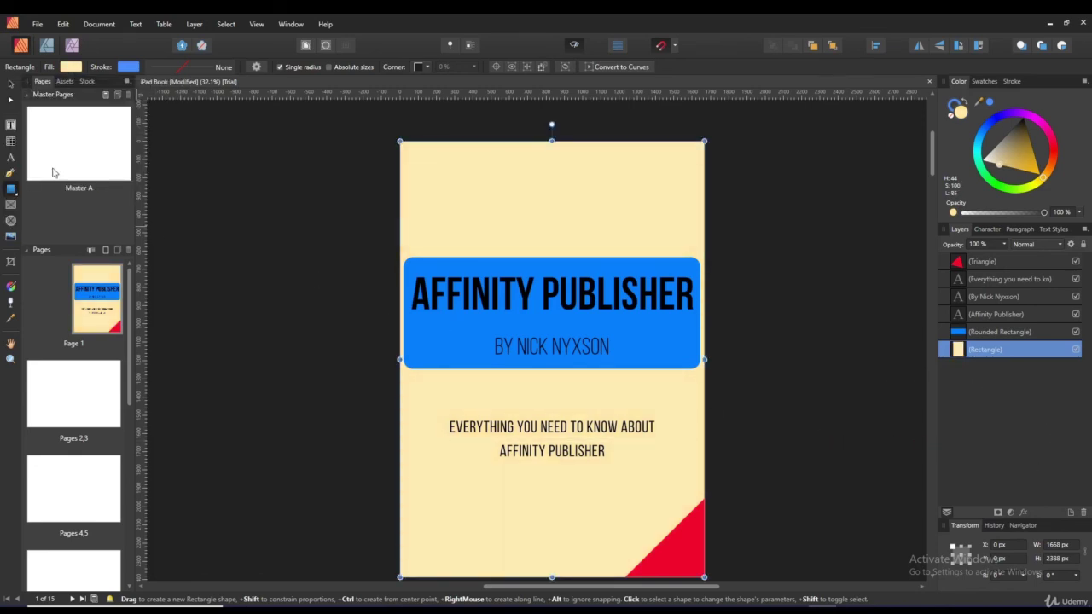
pyautogui.press('ctrl')
pyautogui.hotkey('ctrl', 'd')
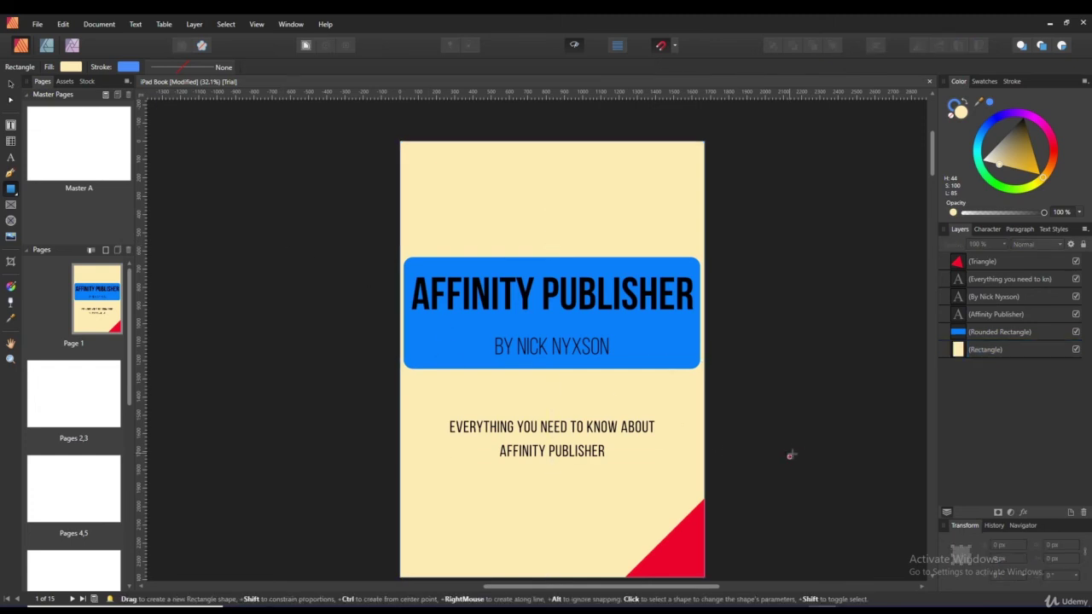
pyautogui.scroll(-3, 789, 453)
pyautogui.scroll(2, 815, 452)
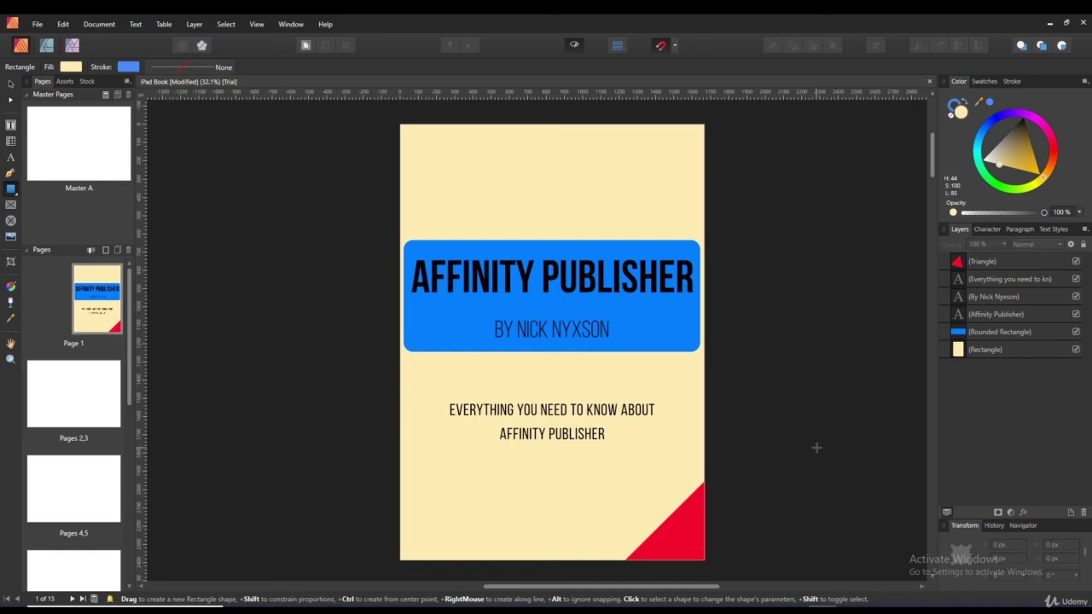
pyautogui.click(11, 196)
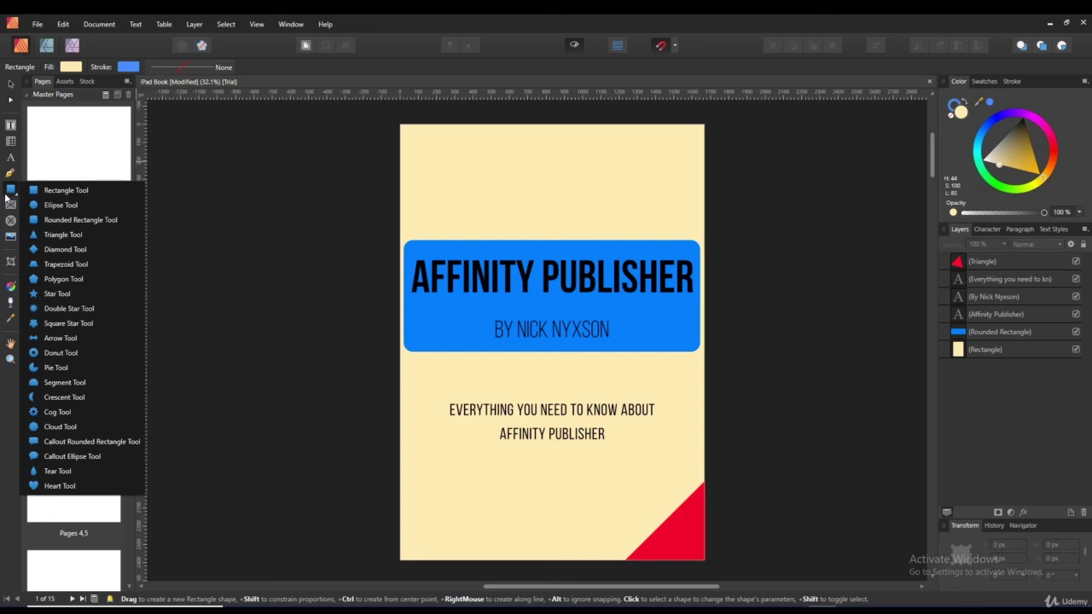
pyautogui.click(443, 318)
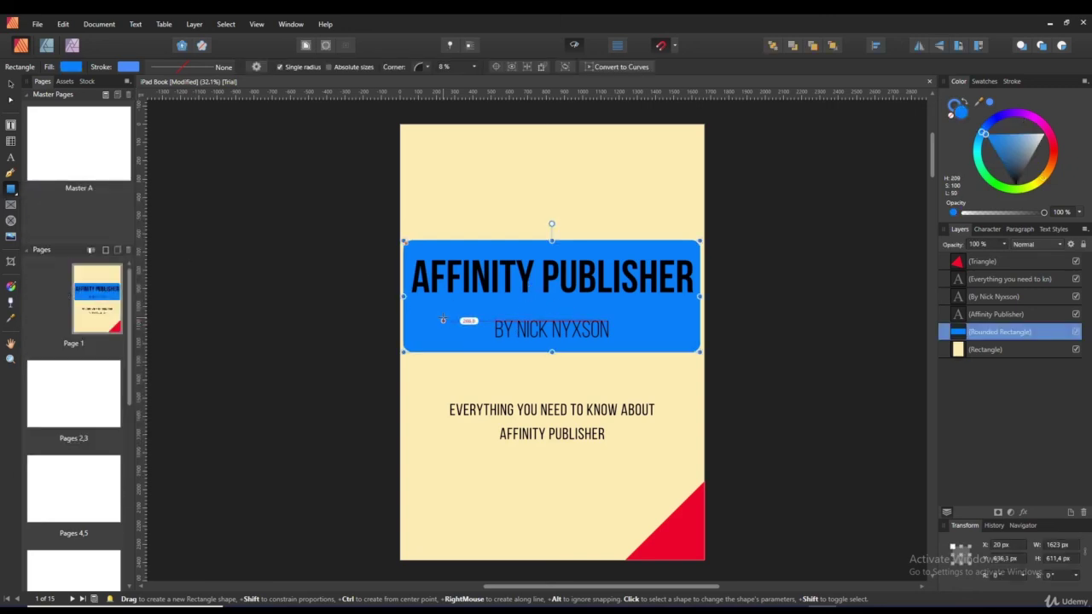
pyautogui.click(689, 526)
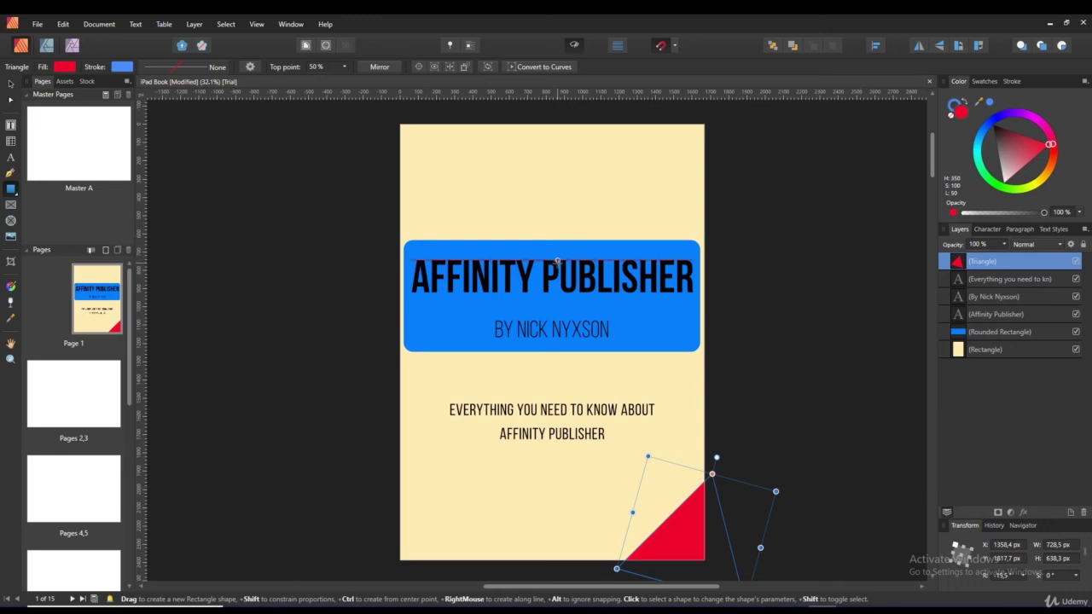
pyautogui.click(10, 84)
pyautogui.click(562, 270)
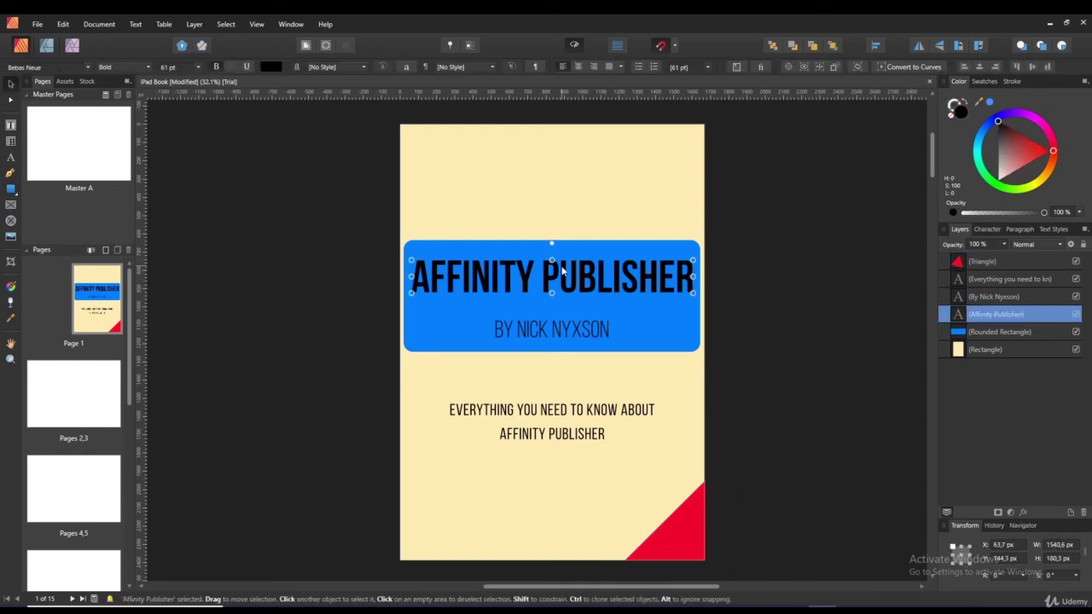
pyautogui.click(588, 340)
pyautogui.click(577, 418)
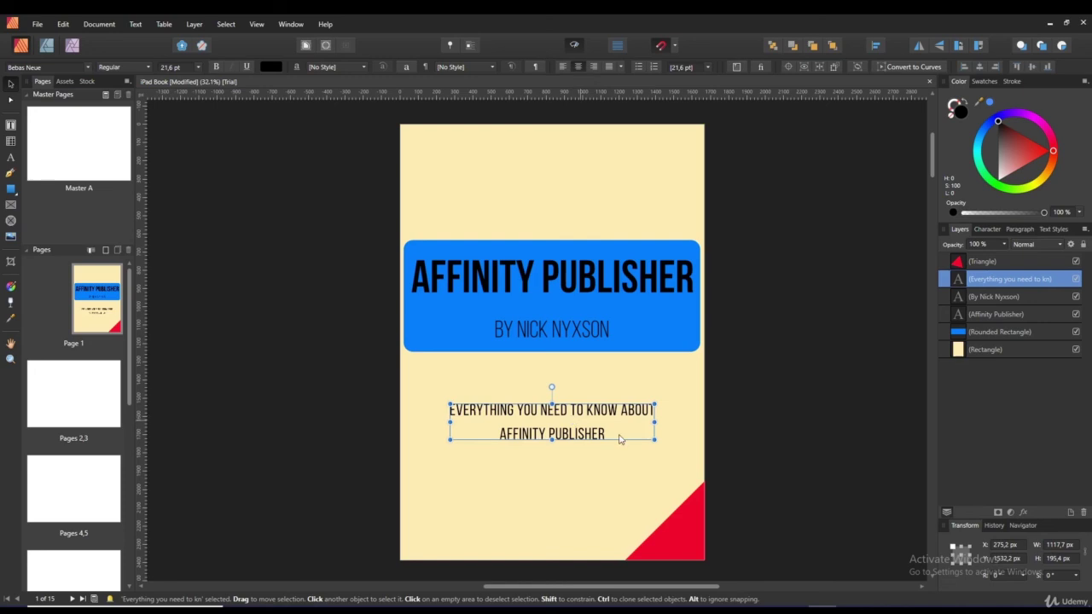
pyautogui.click(988, 415)
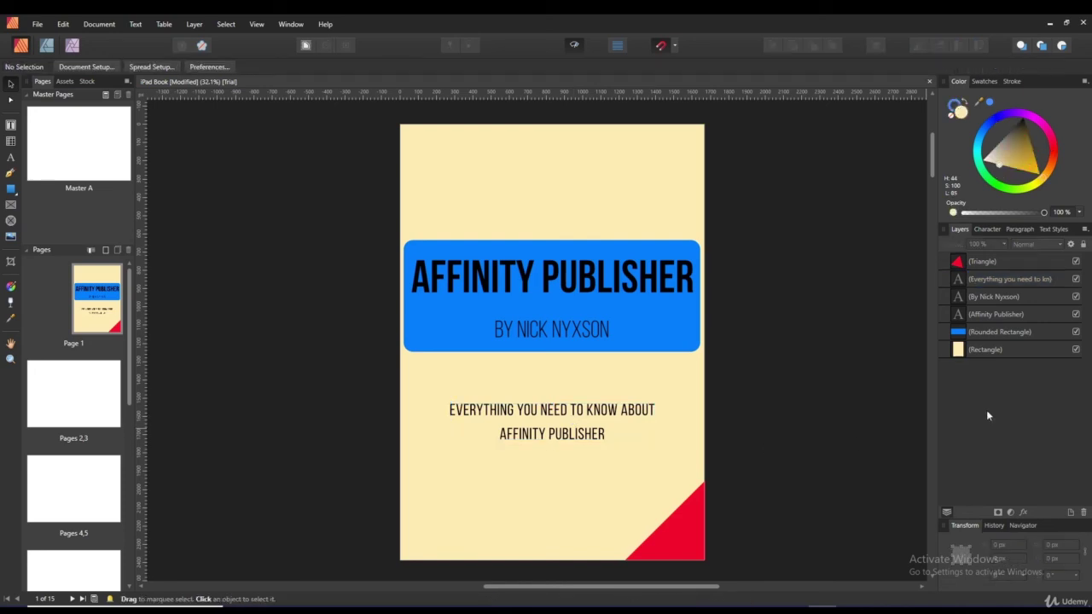